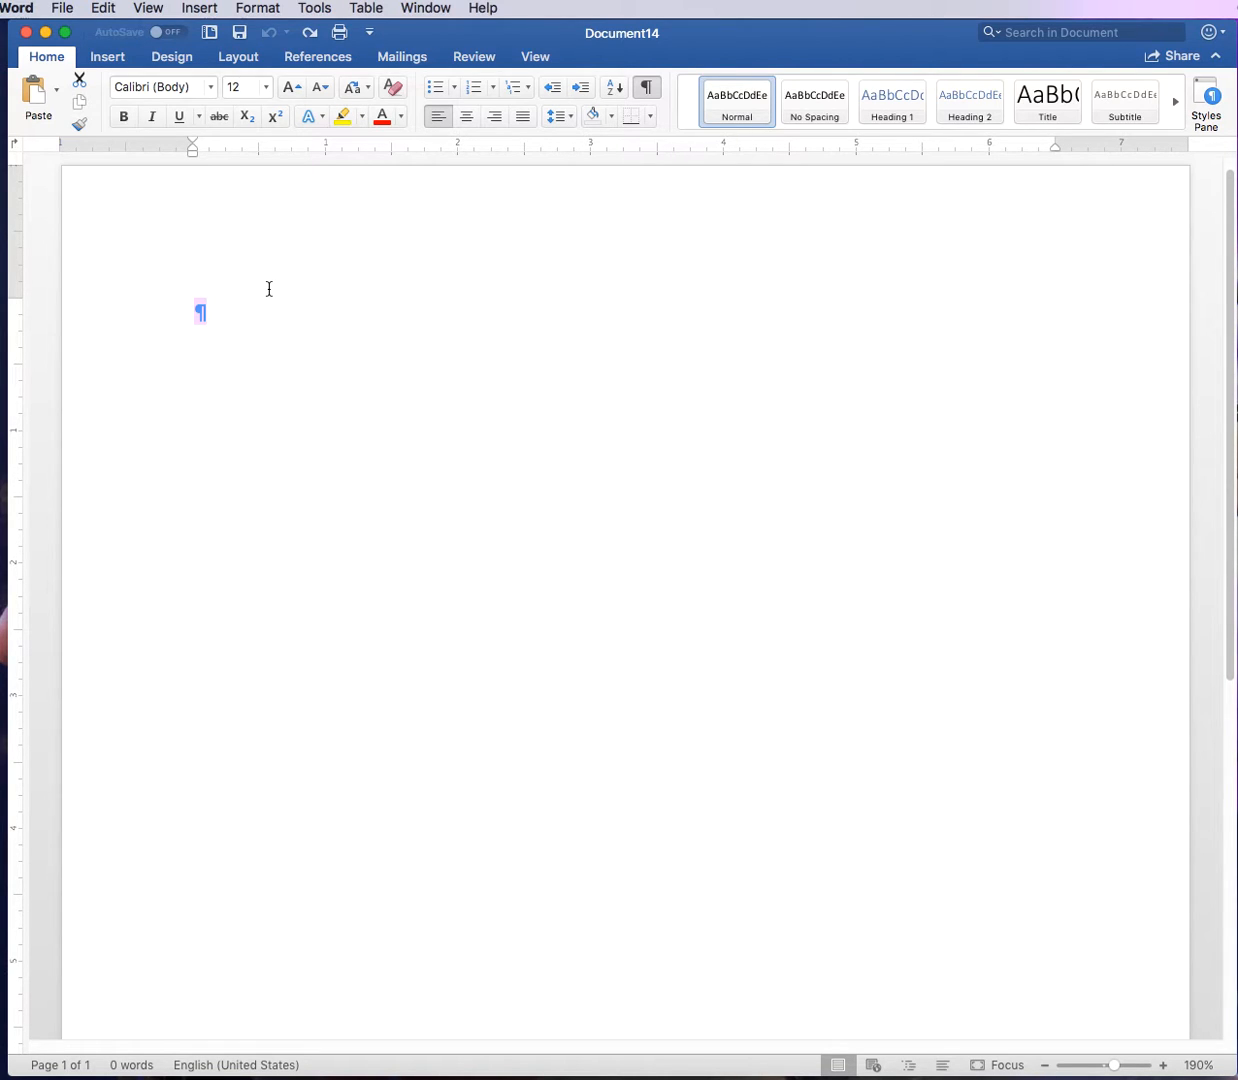
Step: Enter the paper's heading on four separate lines: "First and Last Name", "Teacher's Name", "Class Name" and "17 June 2018"
text(Fi)
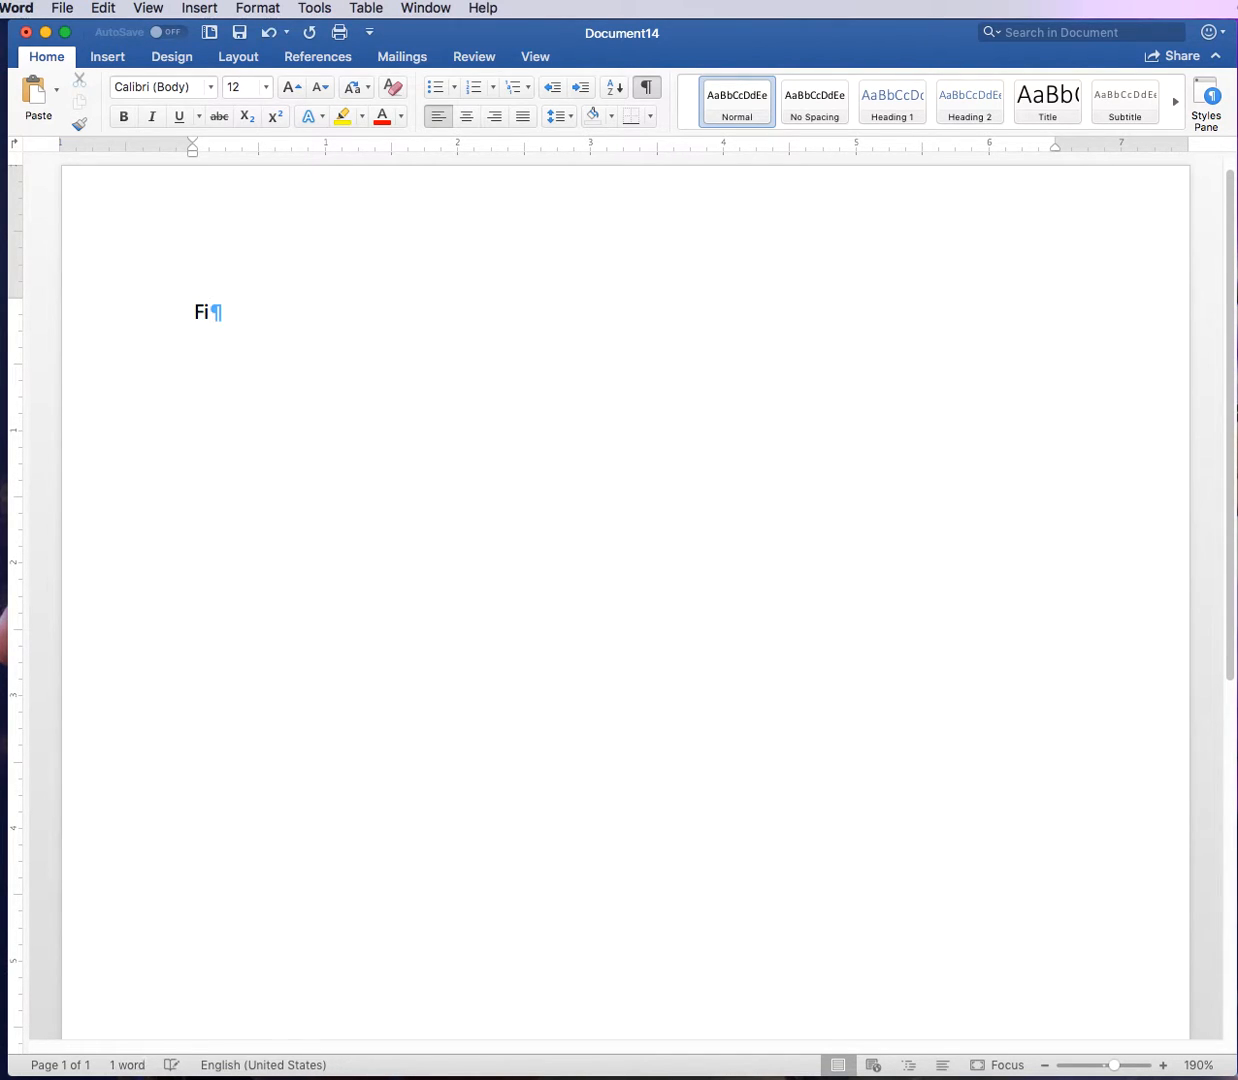
text(rst and Last Name)
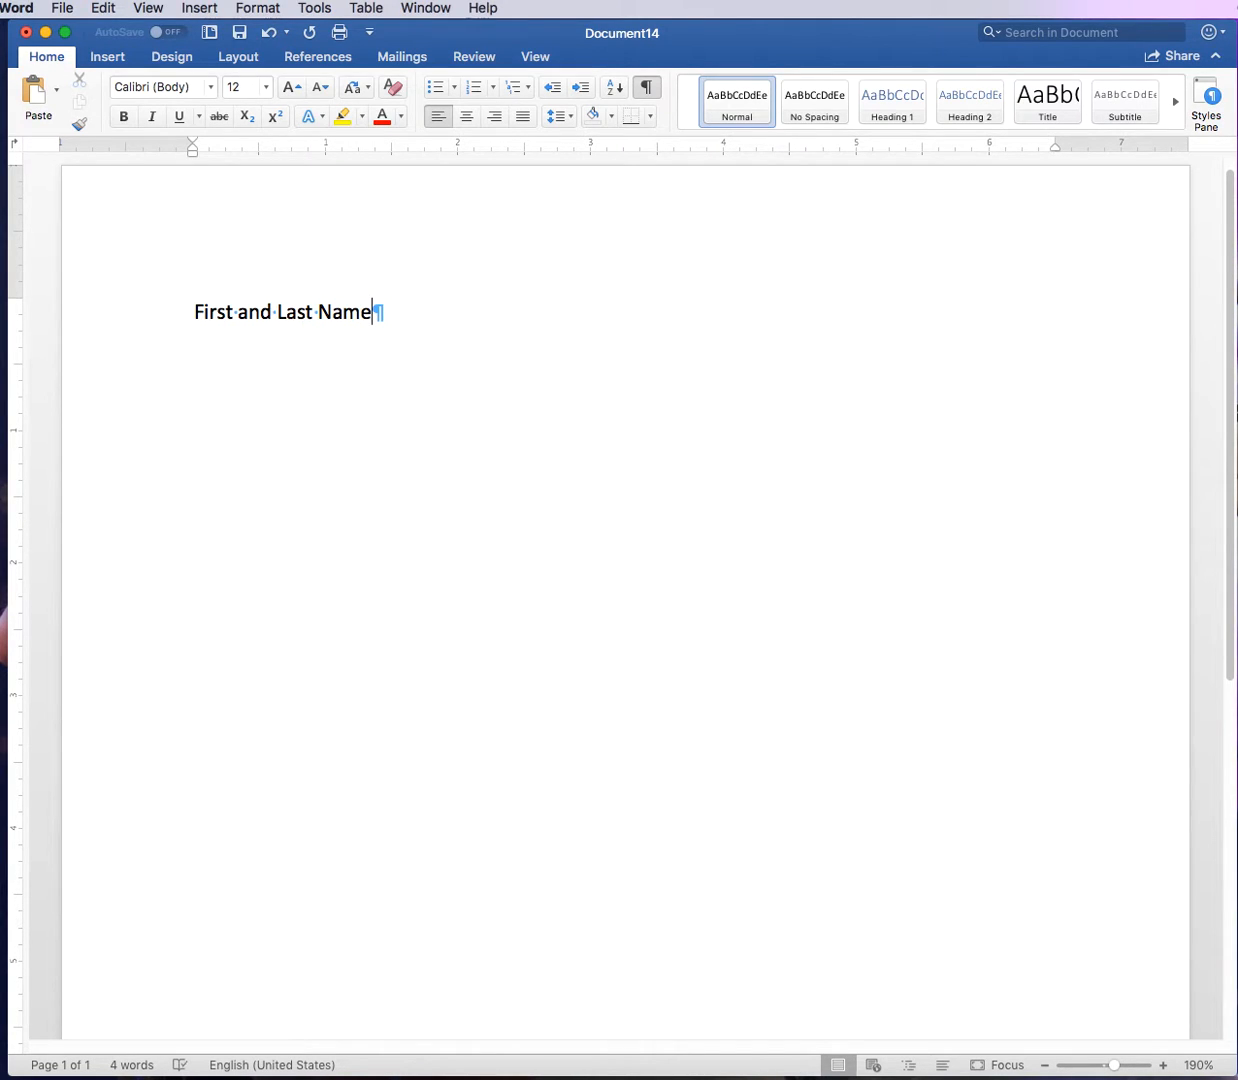
key(Return)
text(Teacher's Name)
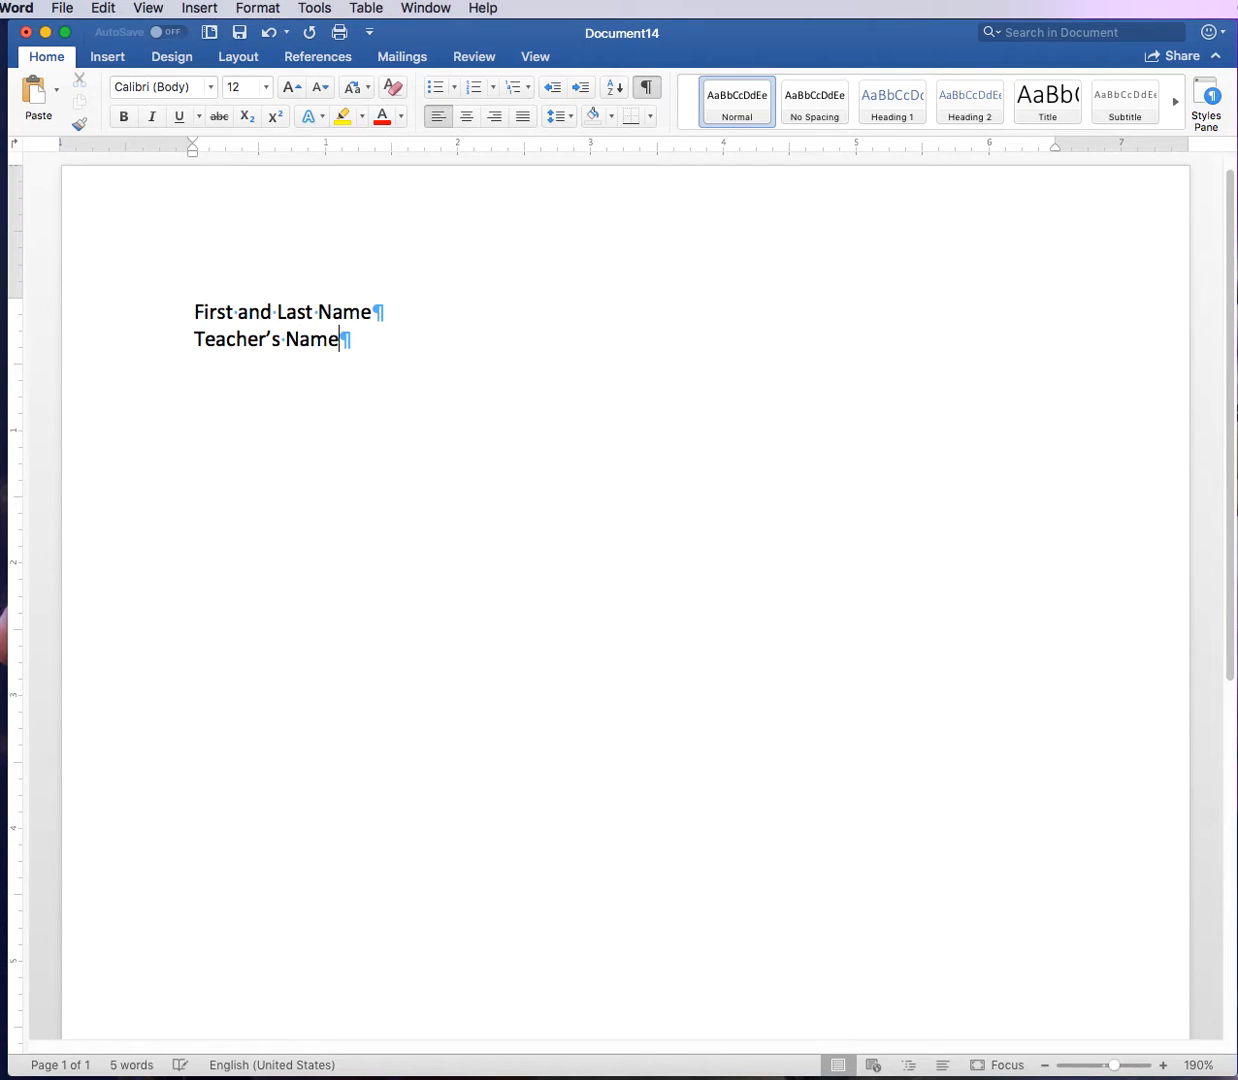
key(Return)
text(Class Name)
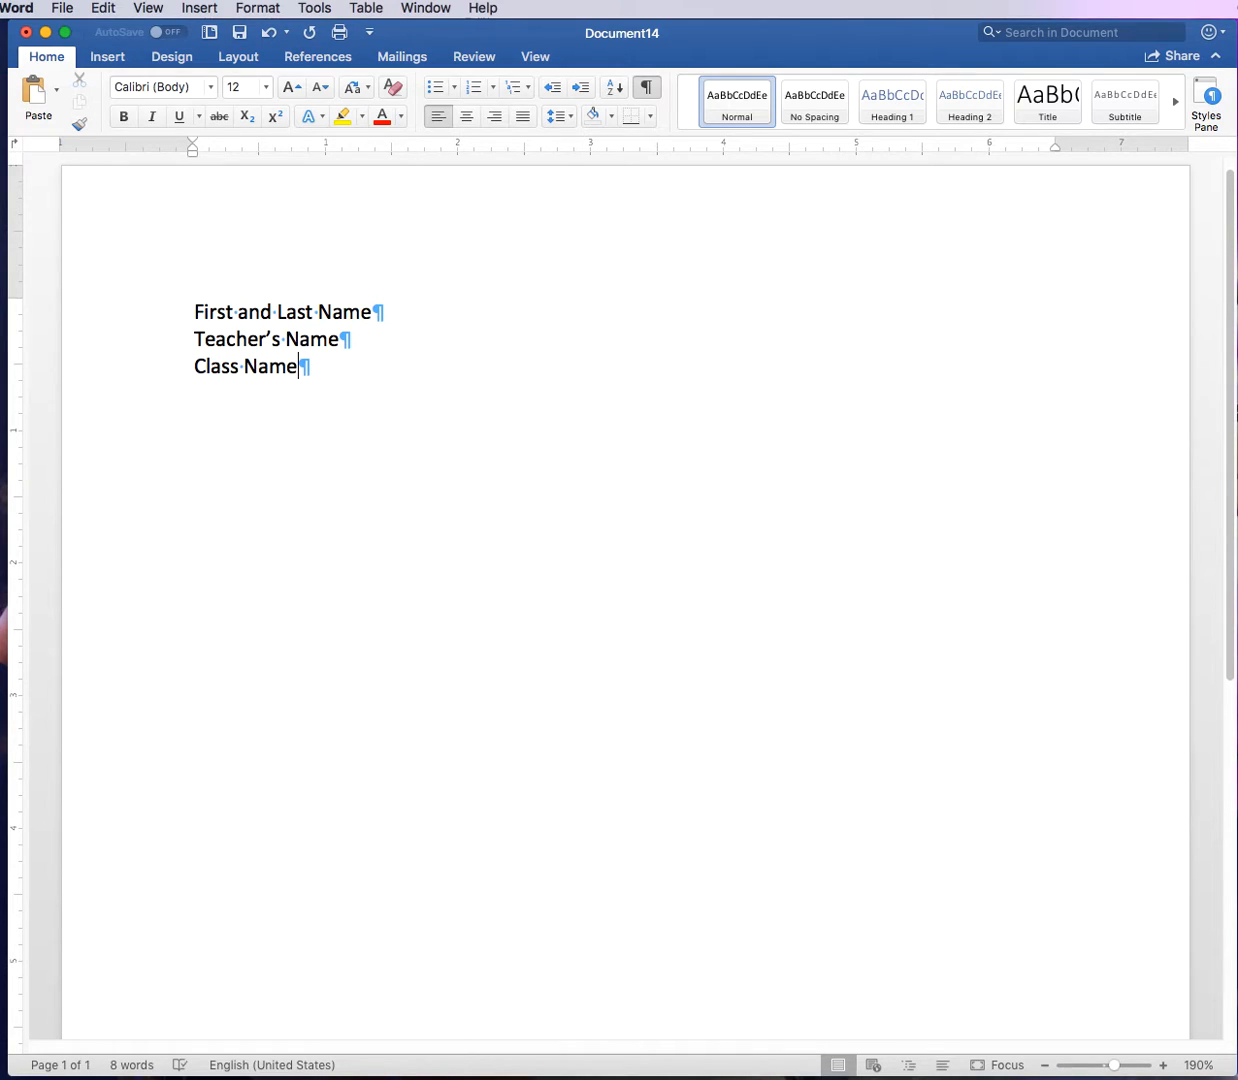
key(Return)
text(17 Ju)
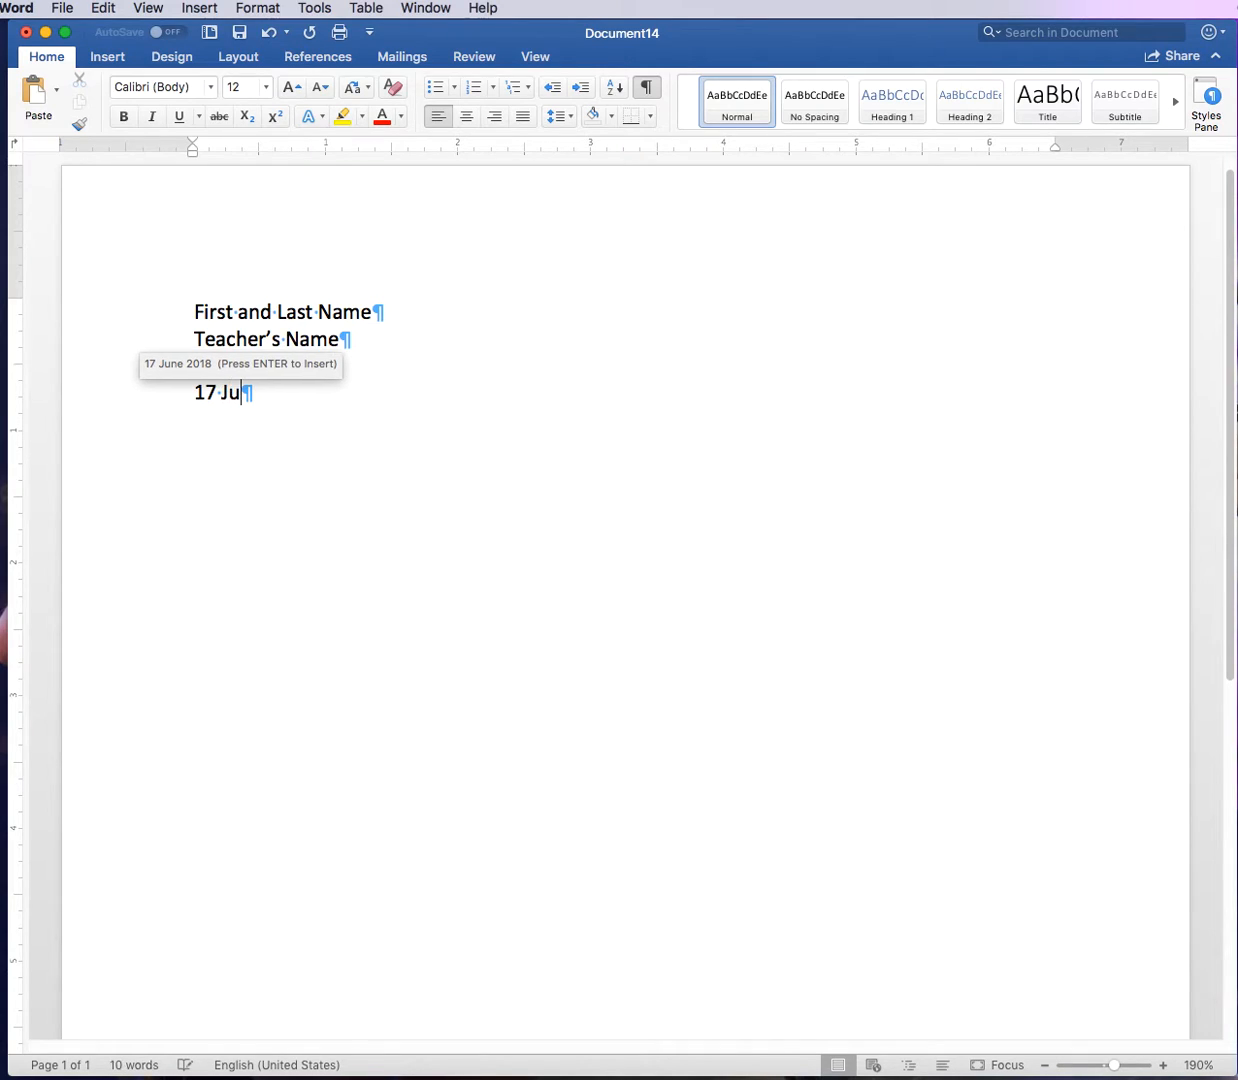
text(ne 2018)
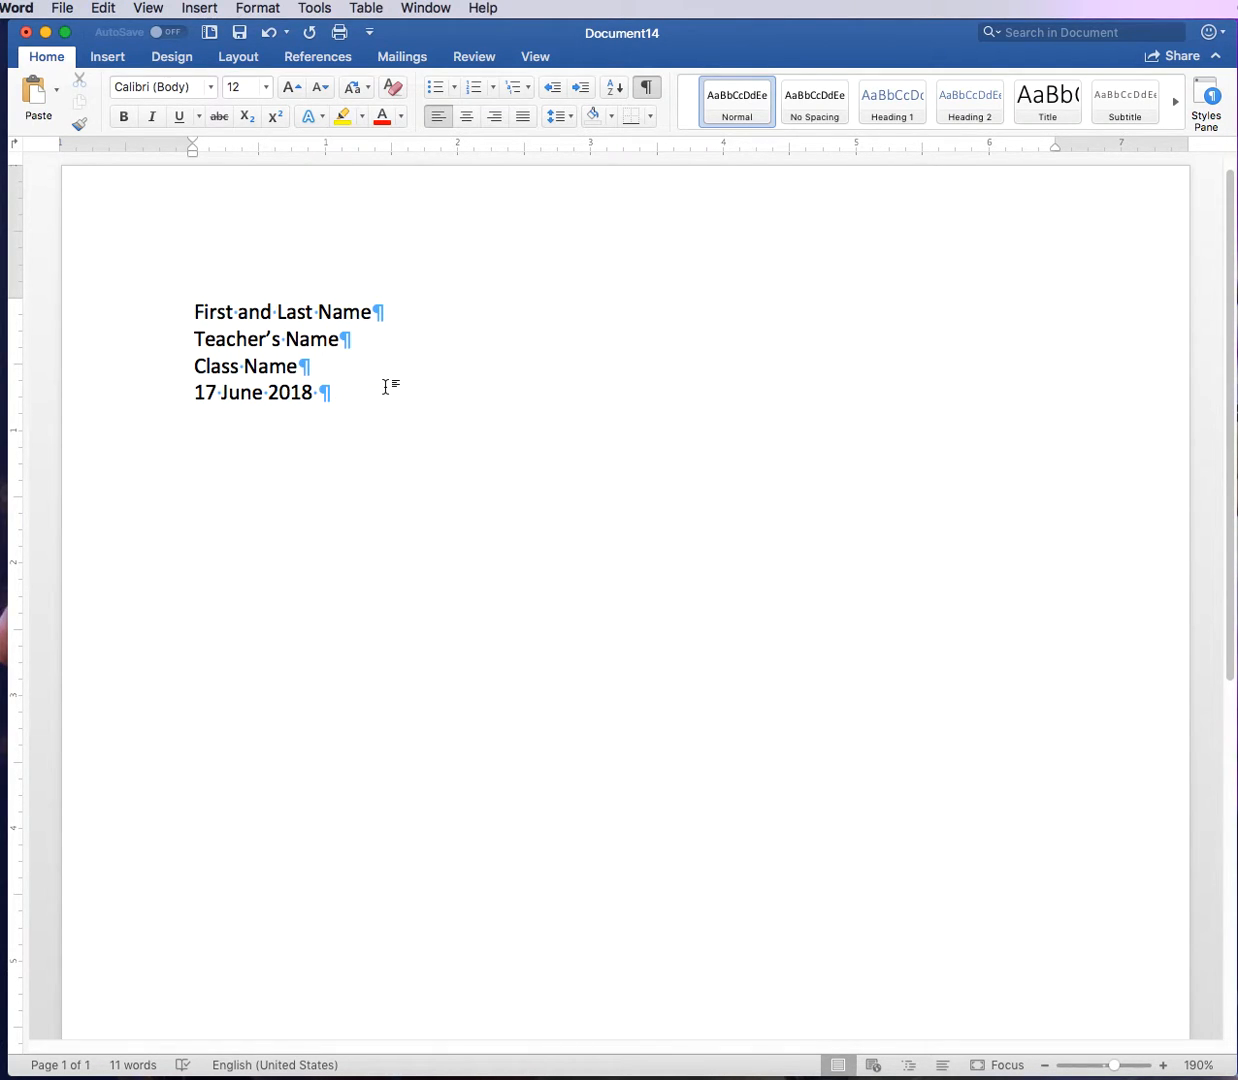
Step: Below the date, add a "Title" line followed by a line reading "This is where you begin typing your document."
key(Return)
text(Title)
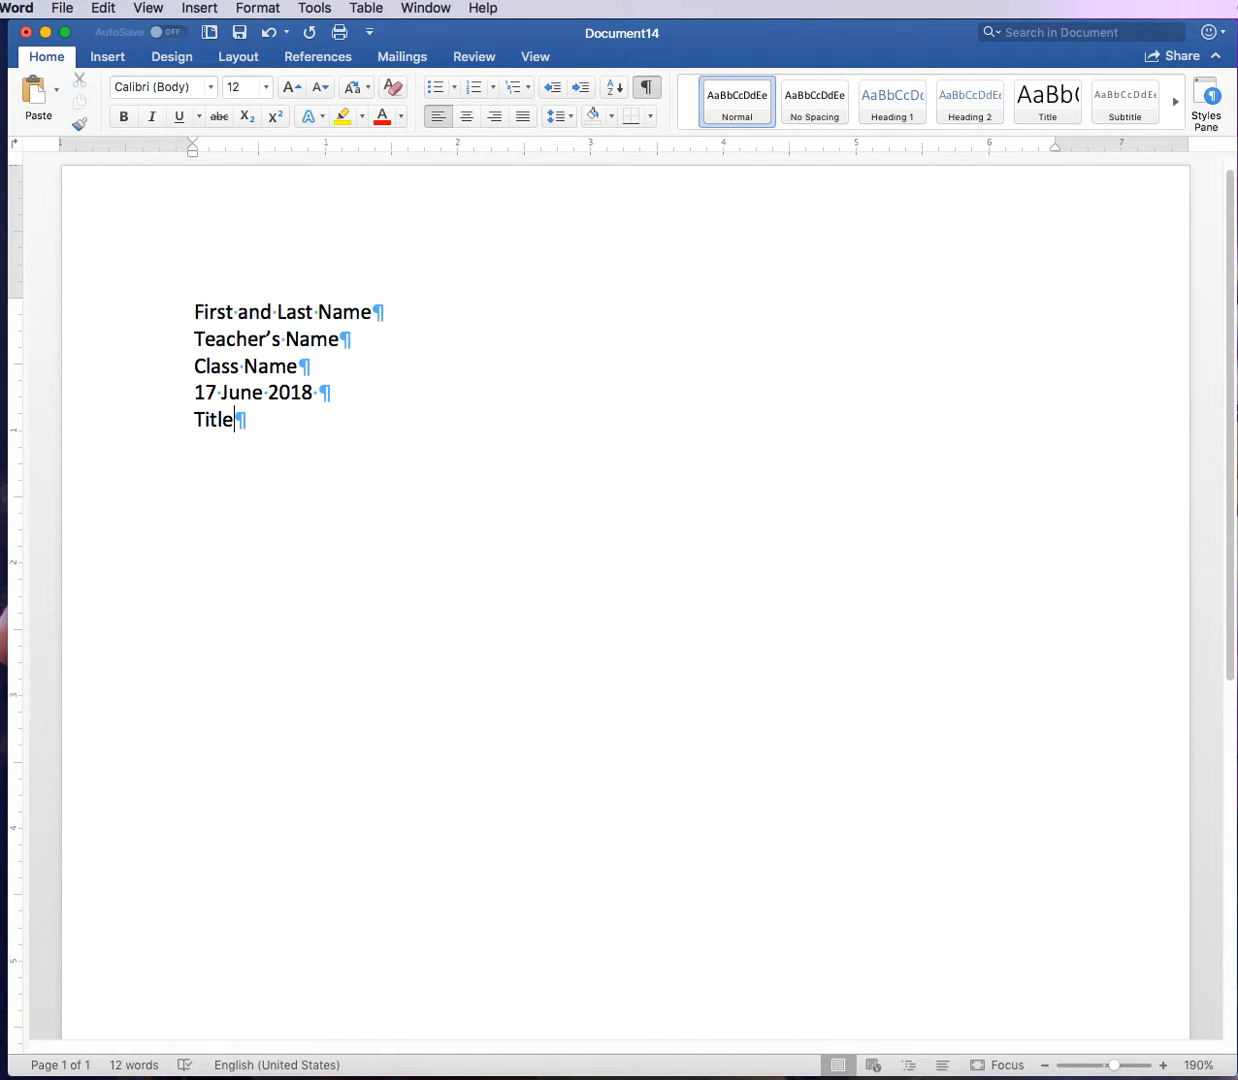
key(Return)
text(This w)
key(BackSpace)
text(is where )
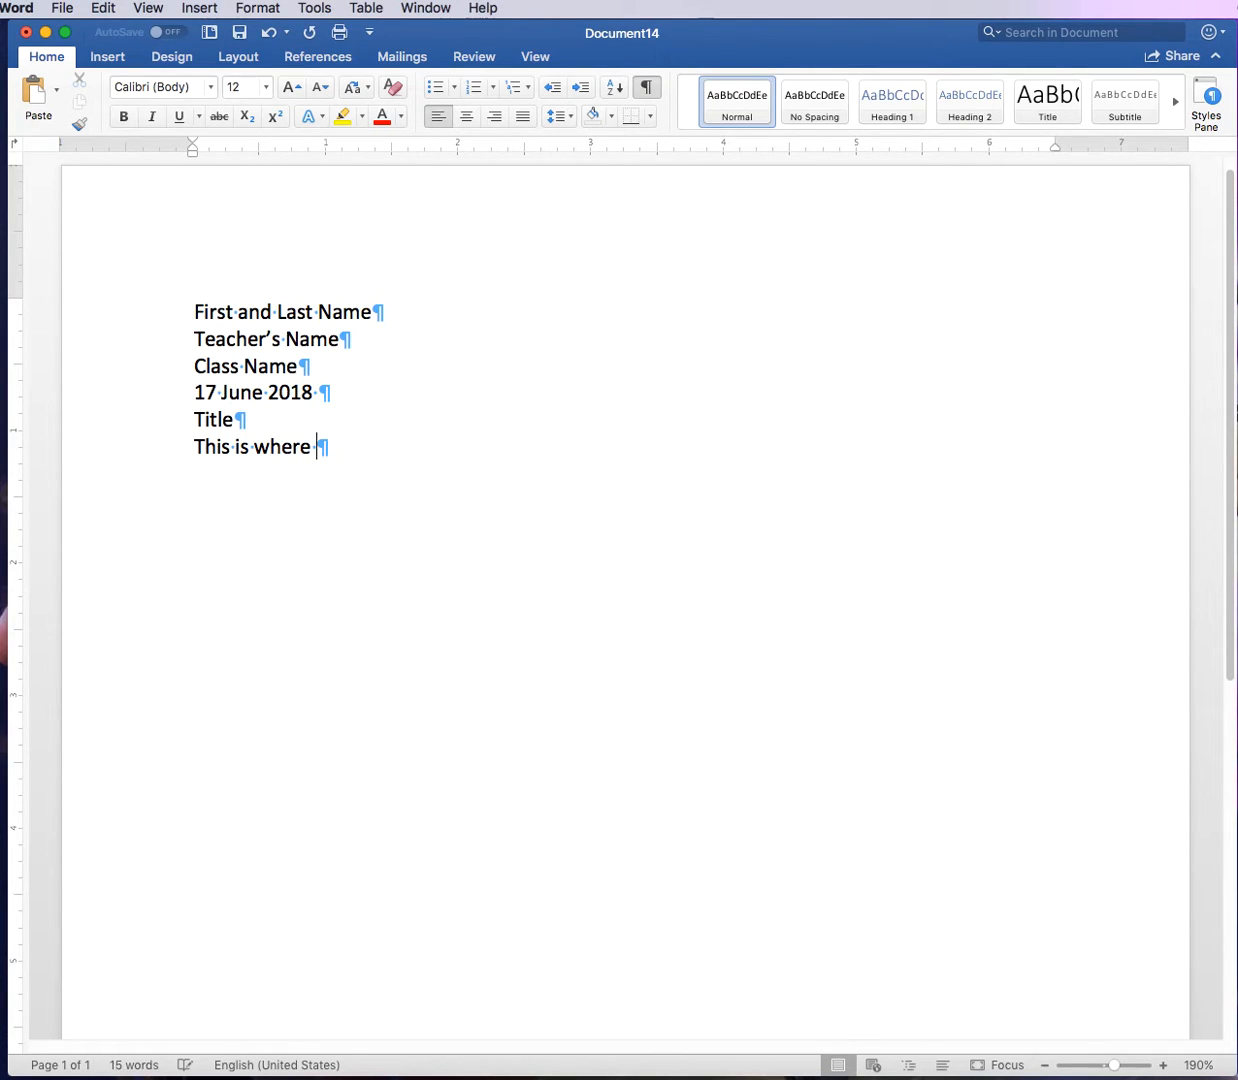
text(you begin typing your document.)
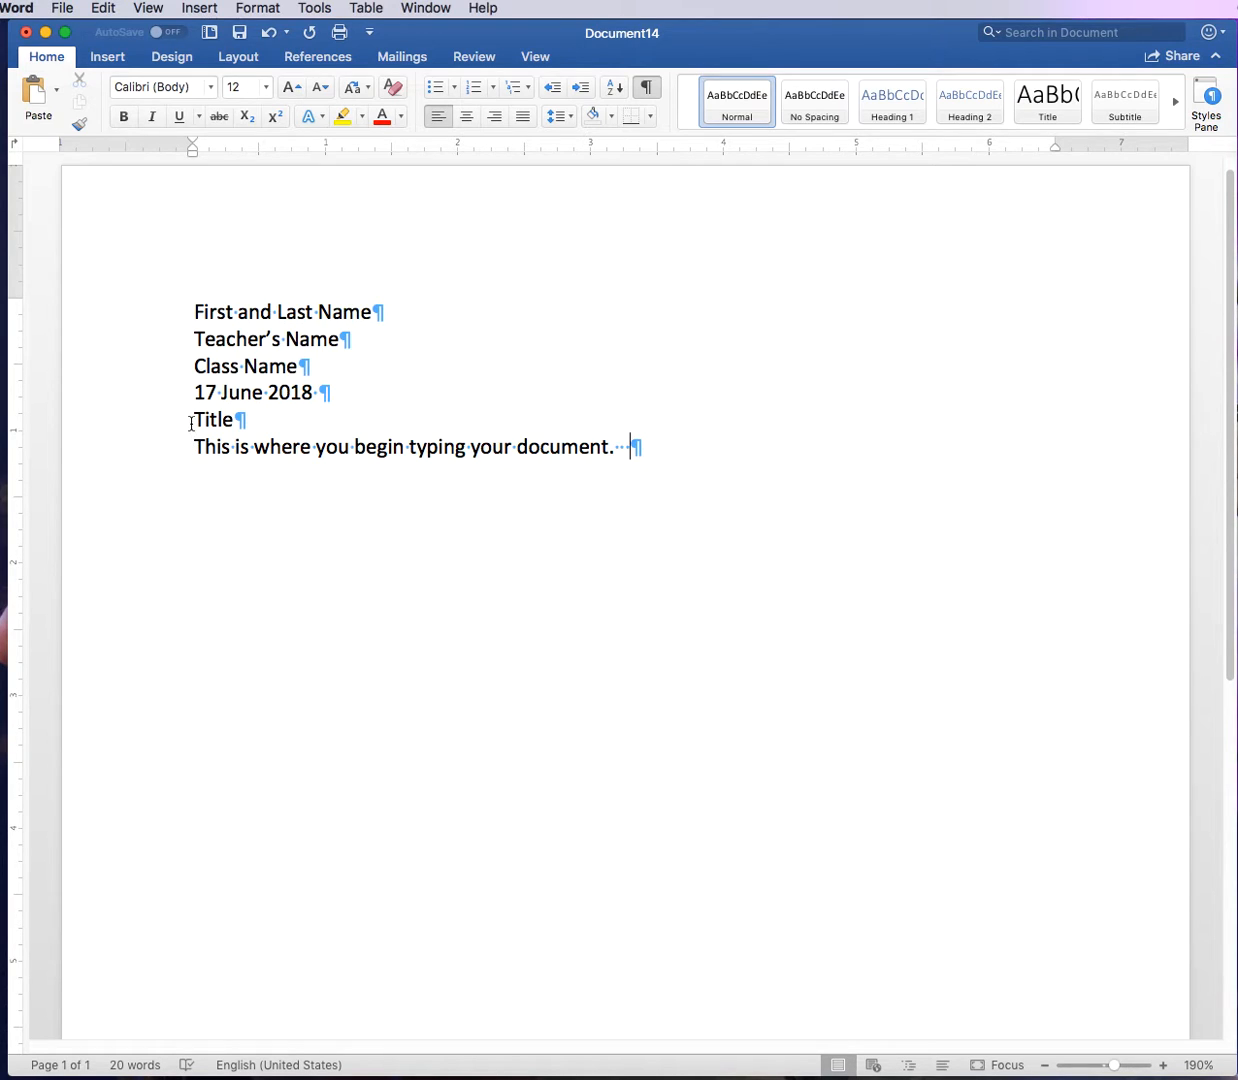
Step: Center the "Title" line and give the body paragraph below it a half-inch first-line indent
drag(191, 421, 240, 422)
click(470, 122)
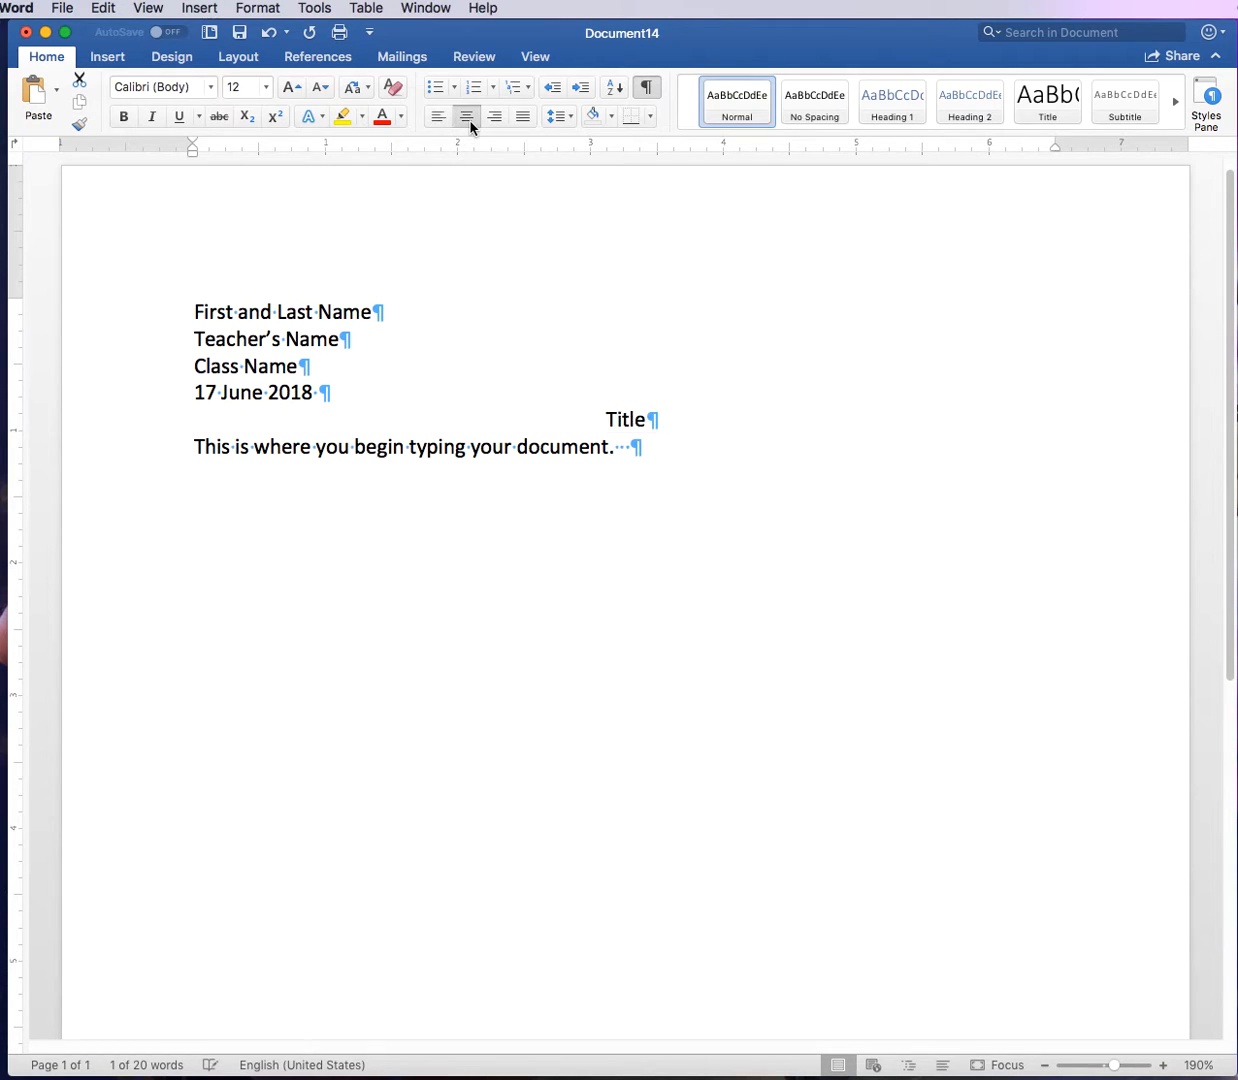
click(195, 446)
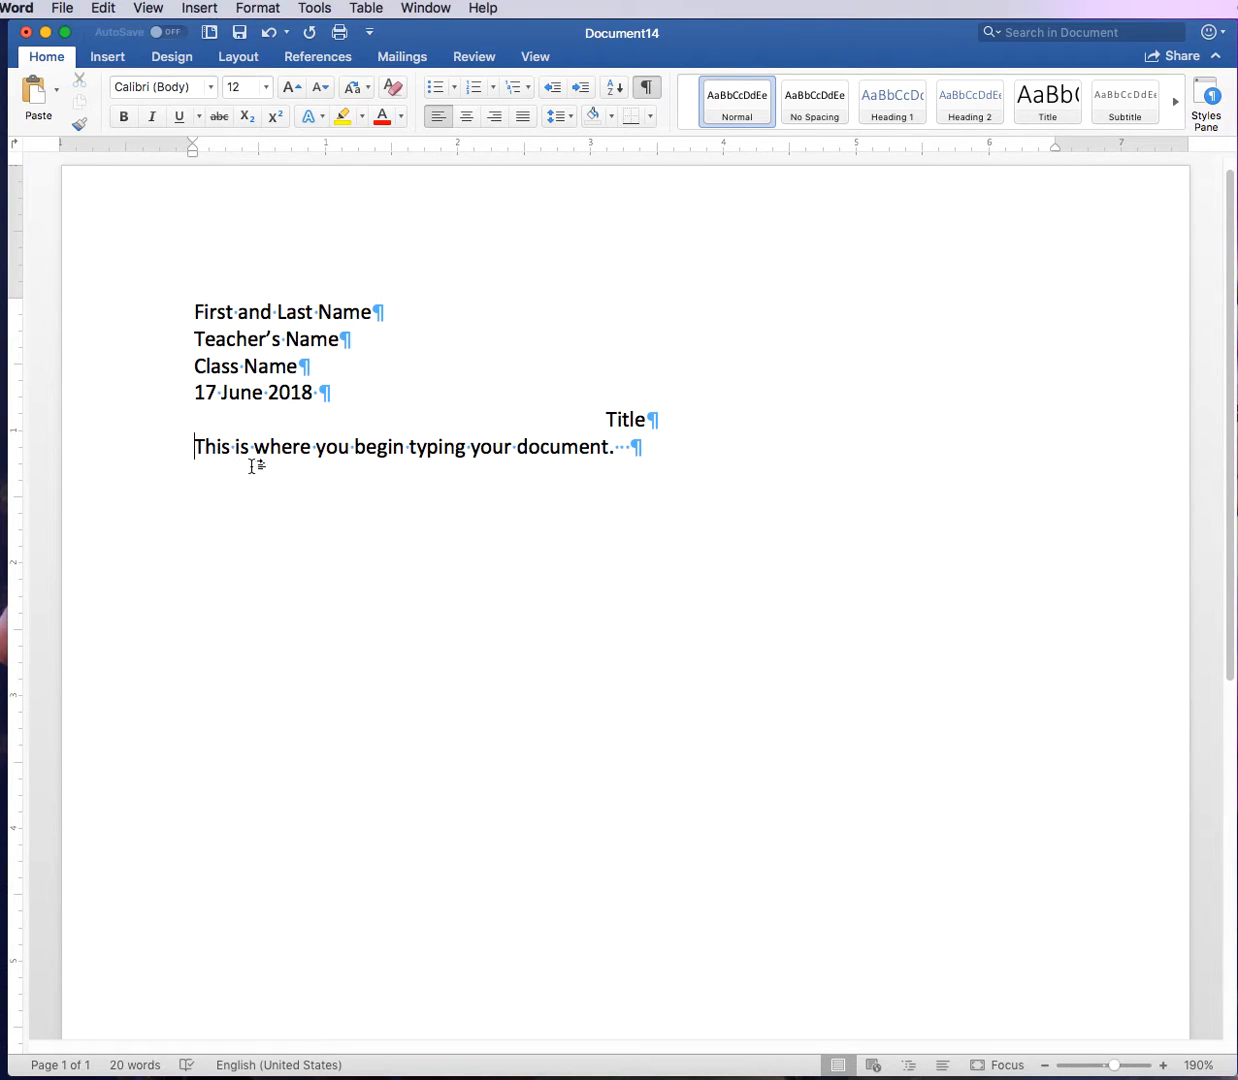
key(Tab)
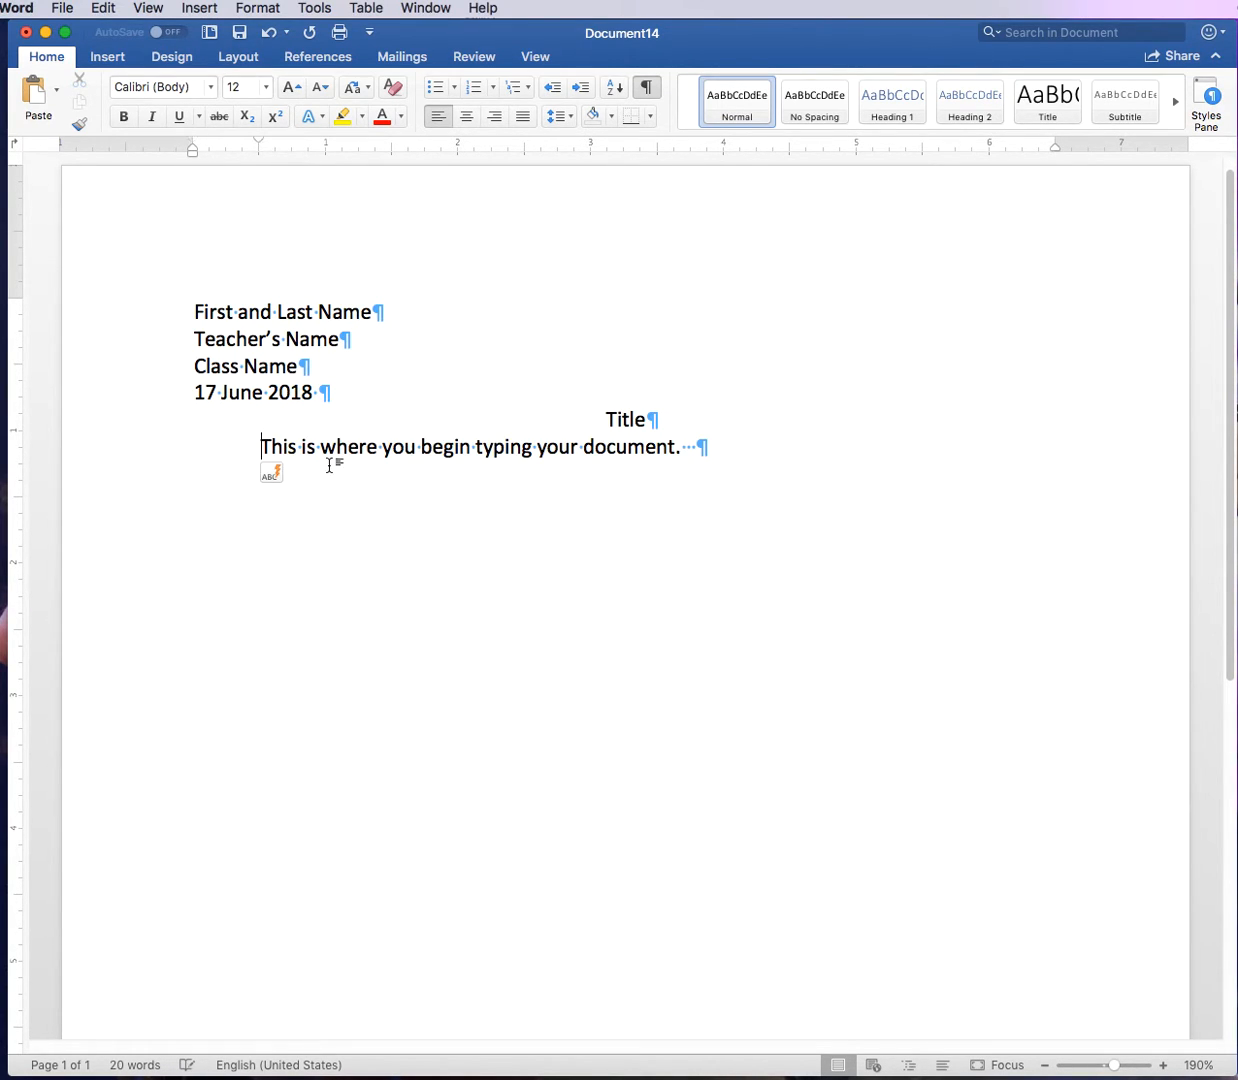
Step: Extend the body paragraph after its first sentence with random filler text that wraps onto a second line, ending with a period
click(719, 455)
text(adsjf)
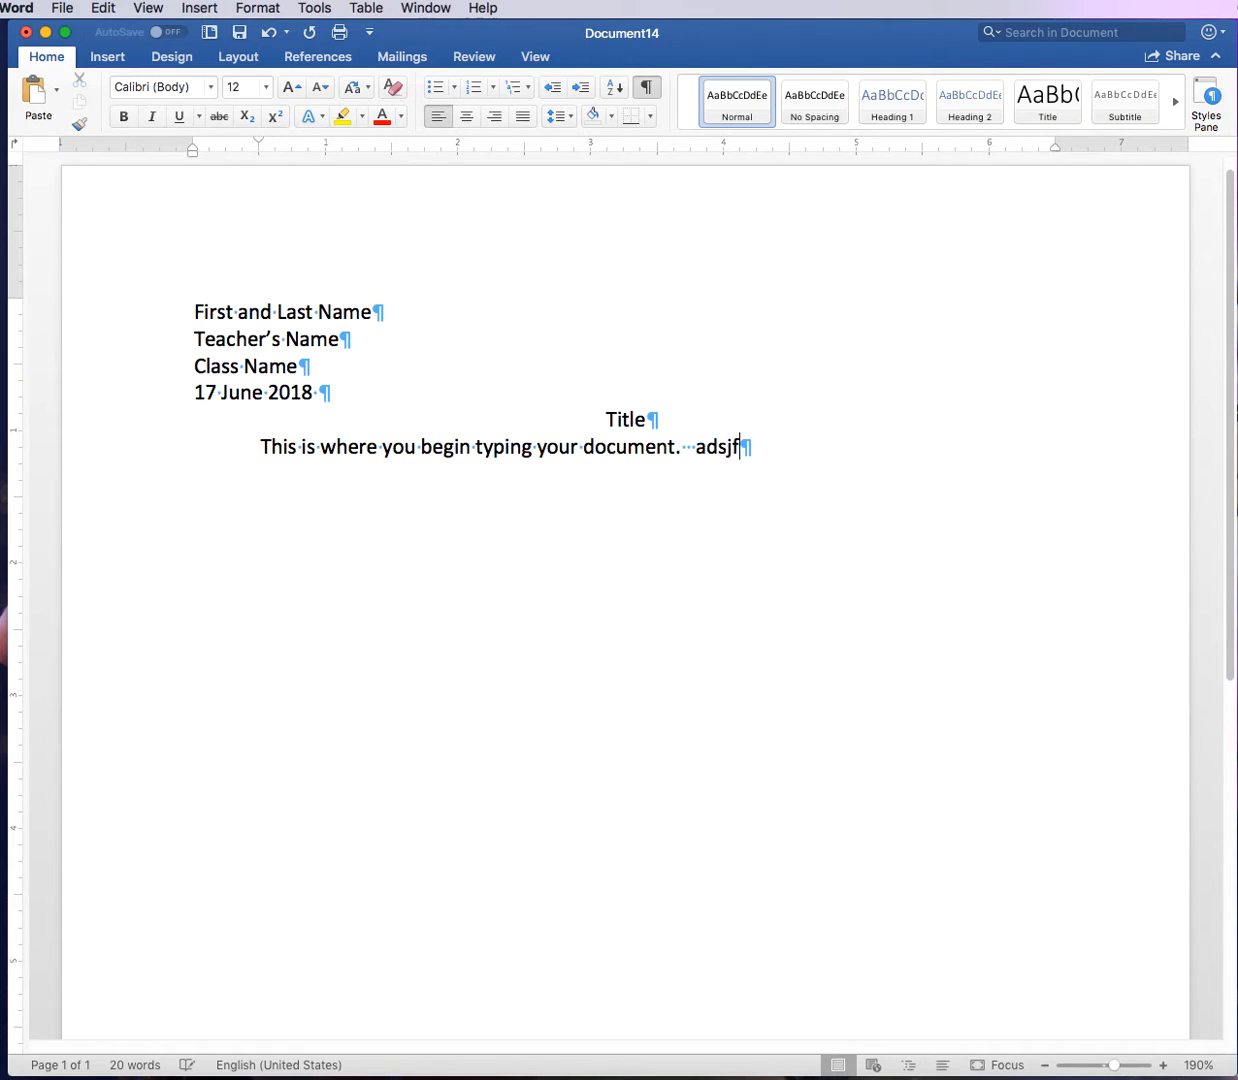
text(ladsjfaldsjfasdlflasdkflkasdjnasdnfadsjfn)
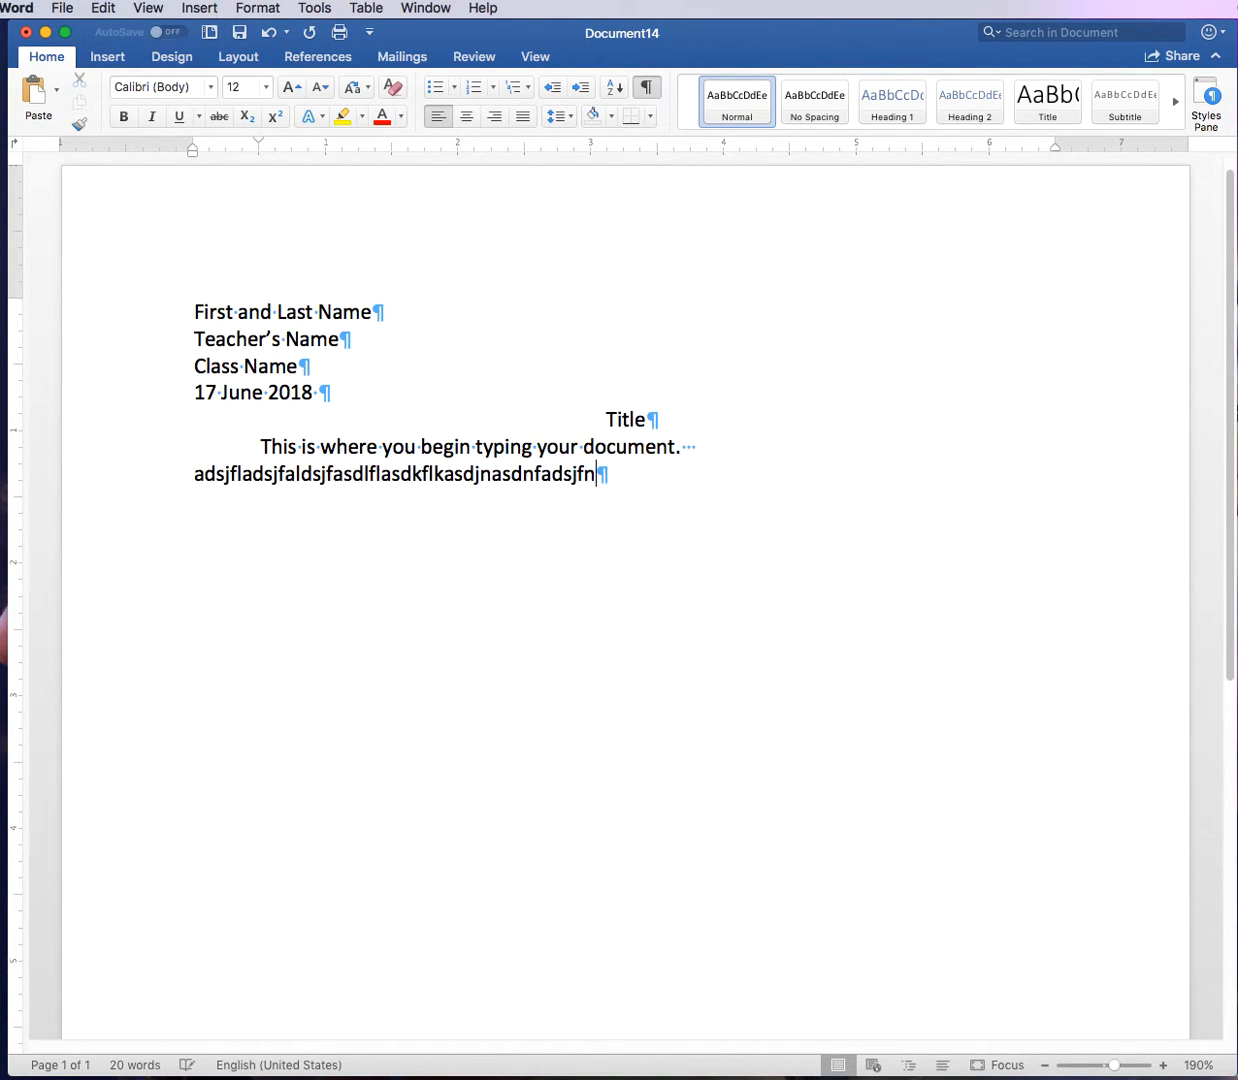
text(asdkjfnasdkjfn lsdnfladsfadssddfadsf)
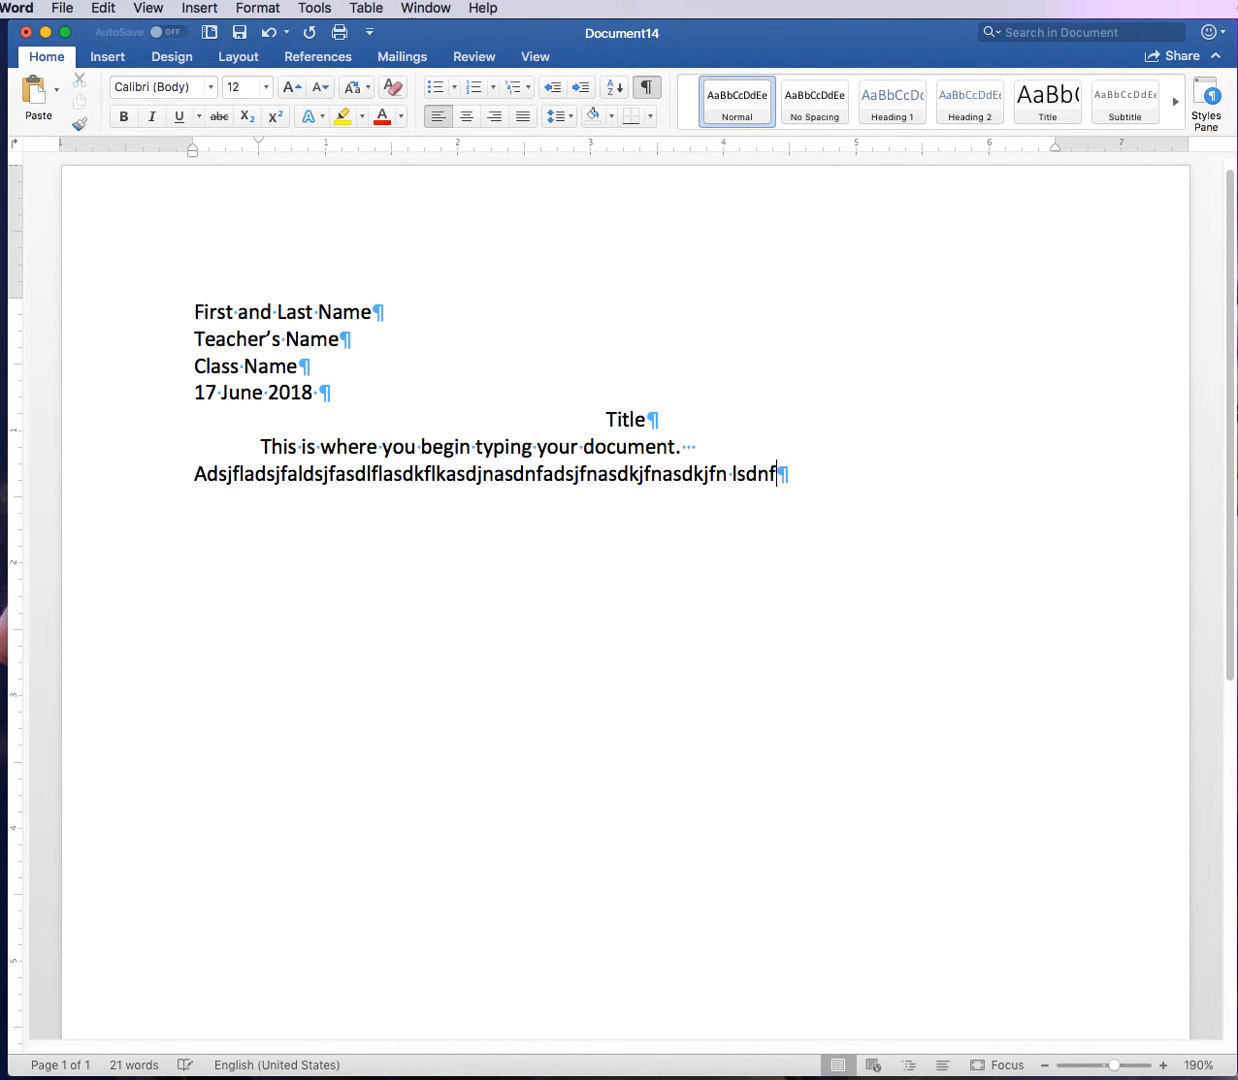
click(466, 474)
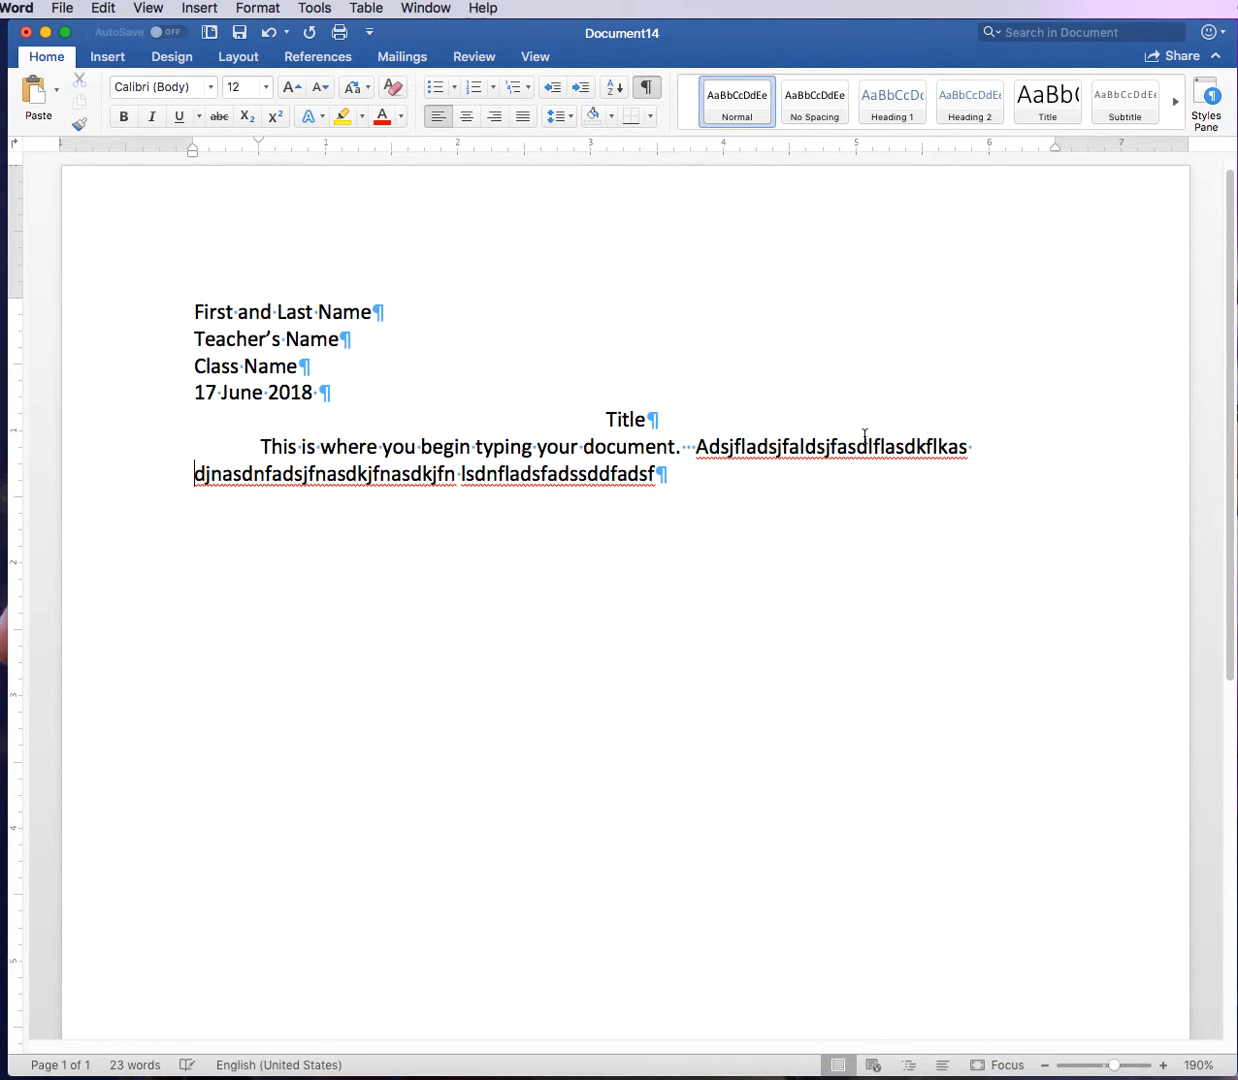
click(948, 446)
click(656, 472)
text(dsjfldskjf)
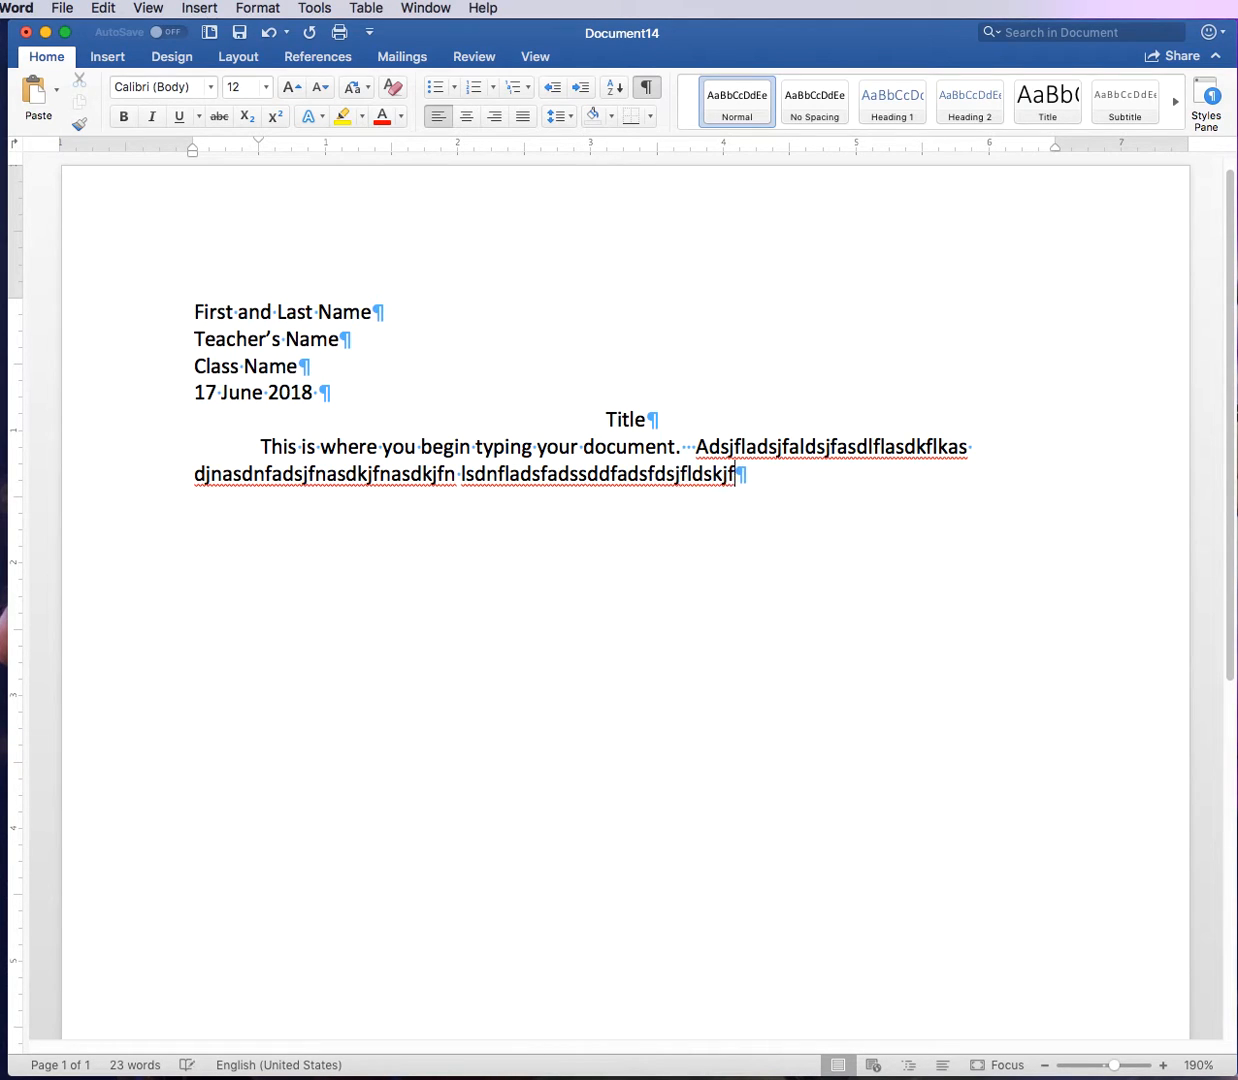
text(dsa dsjalds fjaldsjflasdfj ldsn lasdkn.)
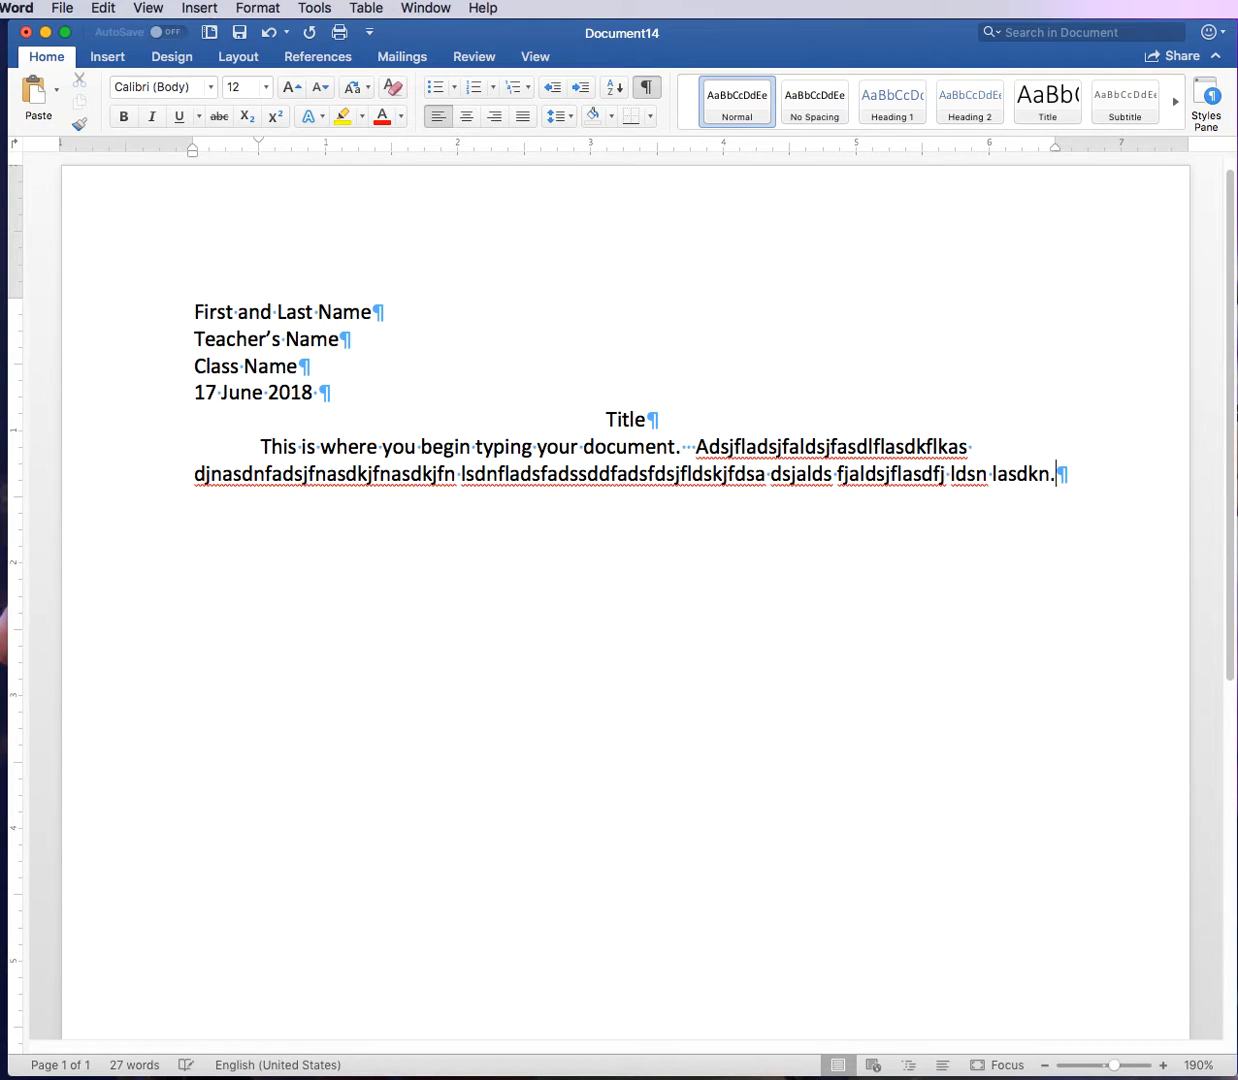
Step: Add a second indented body paragraph of random filler text ending with a period
key(Return)
text(adijfdlmoeoijdfnoandsofndo)
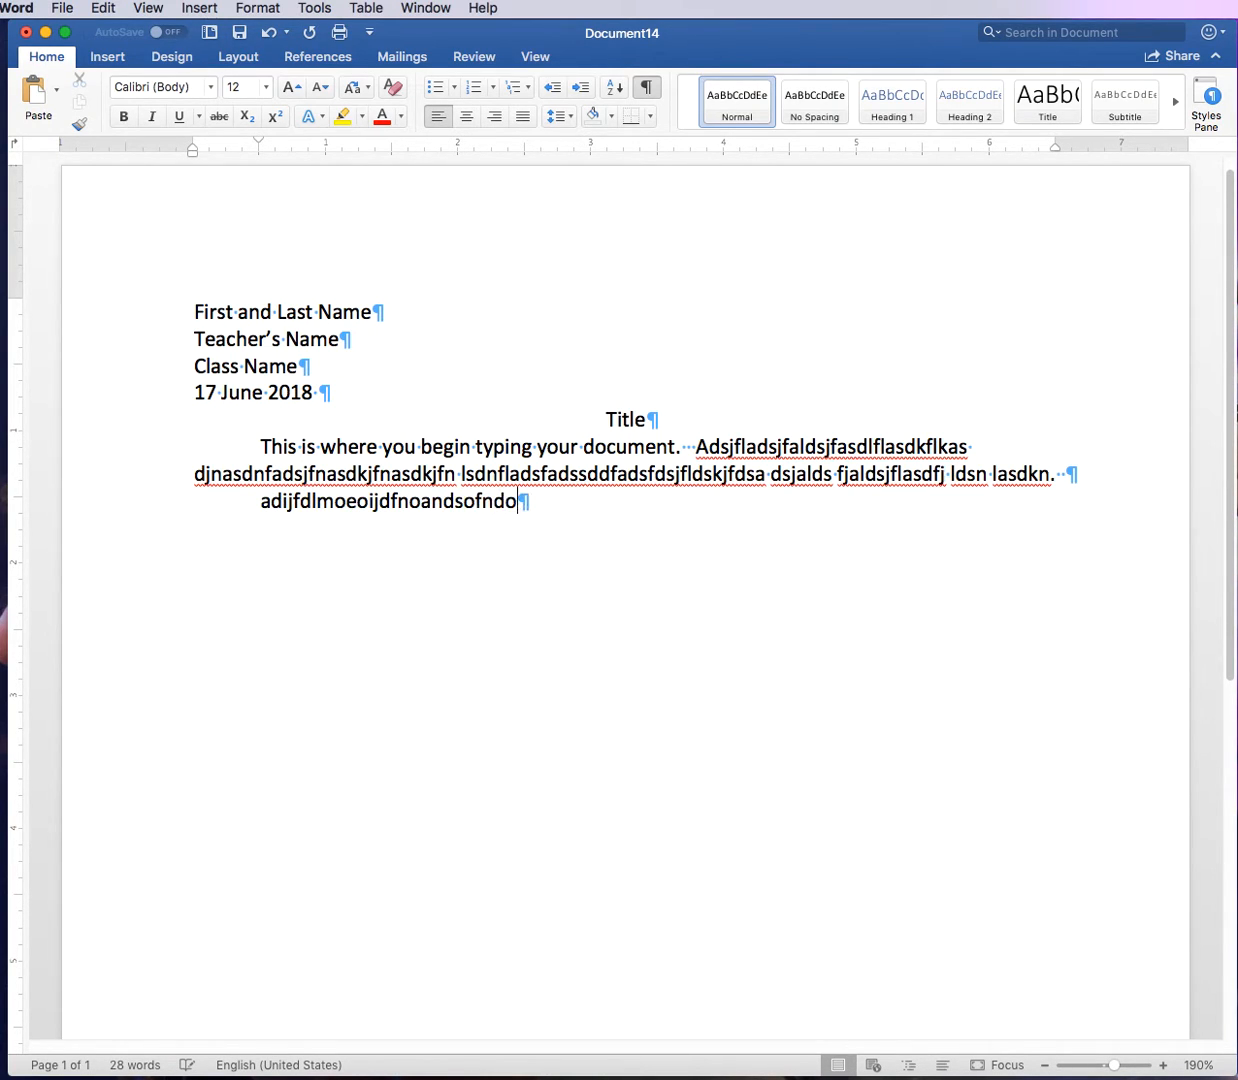
text(oadfjadsljldjal)
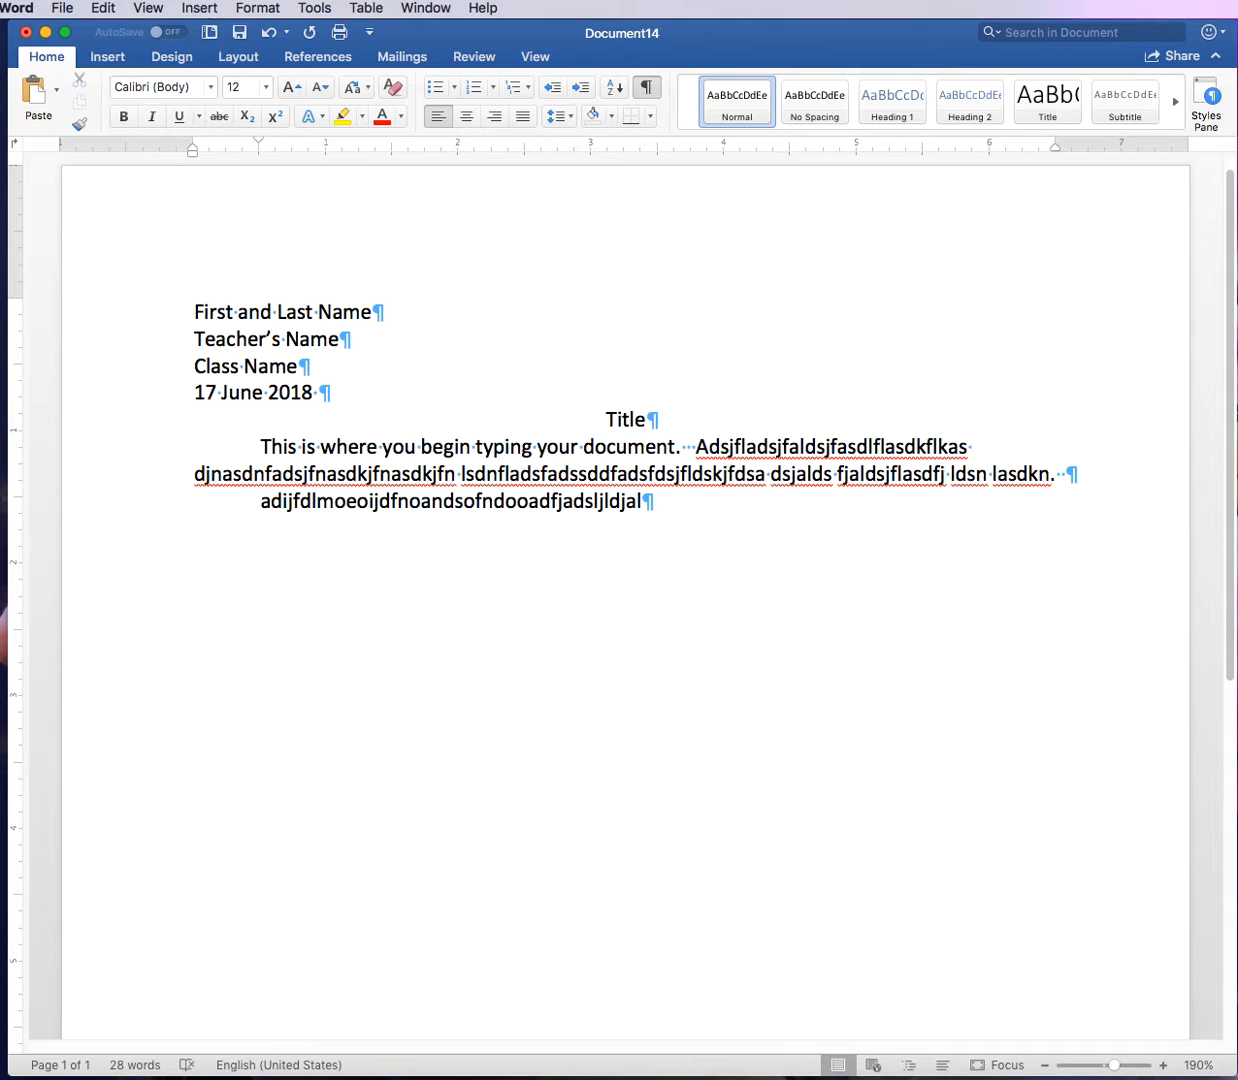
text(.)
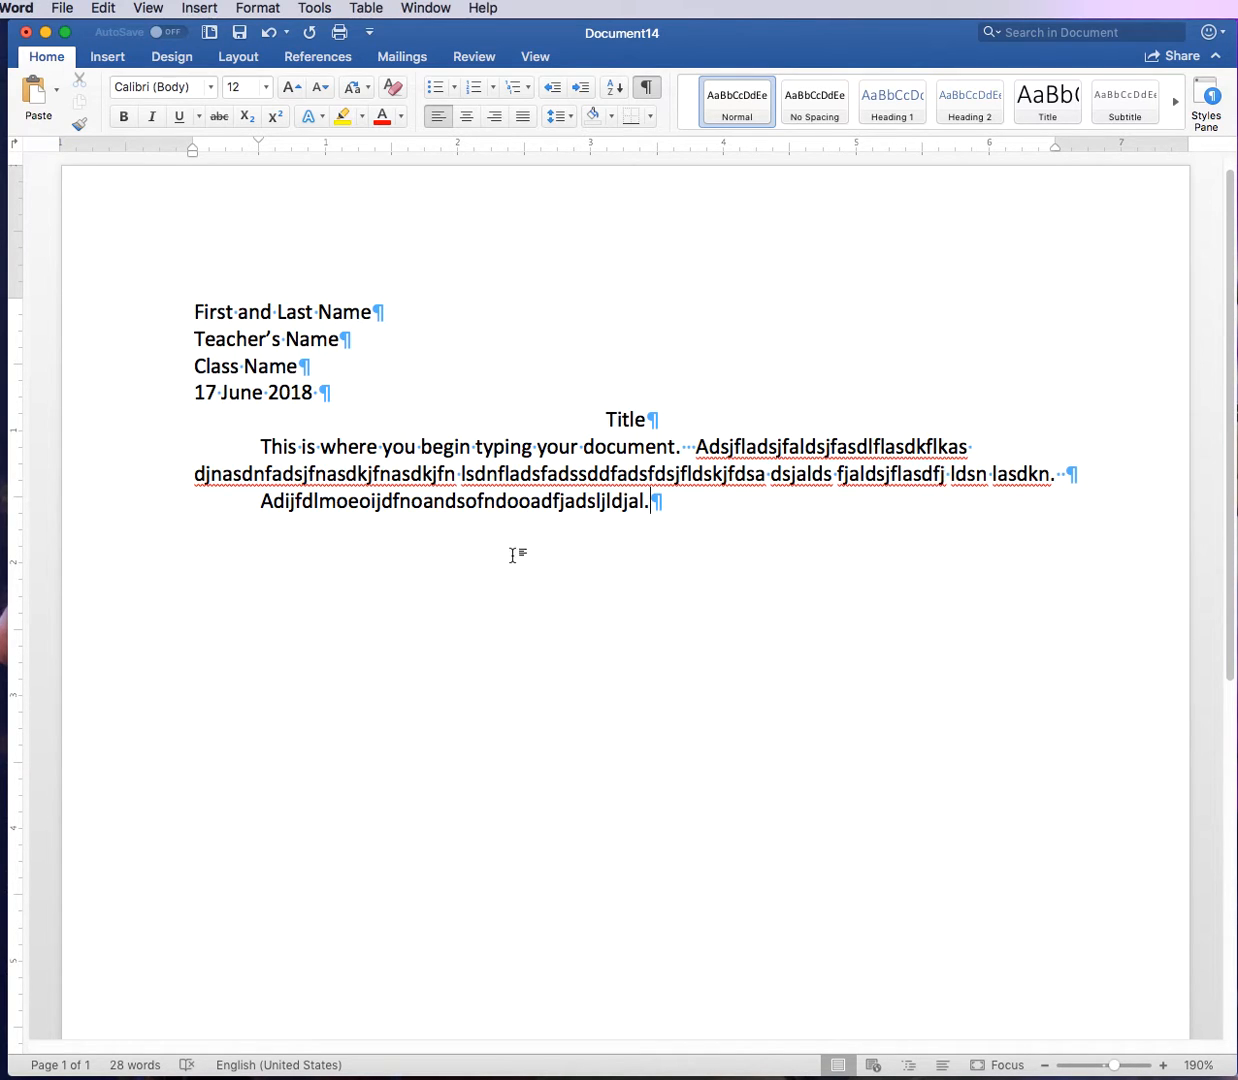
Step: Apply double line spacing to the entire document
drag(162, 305, 290, 798)
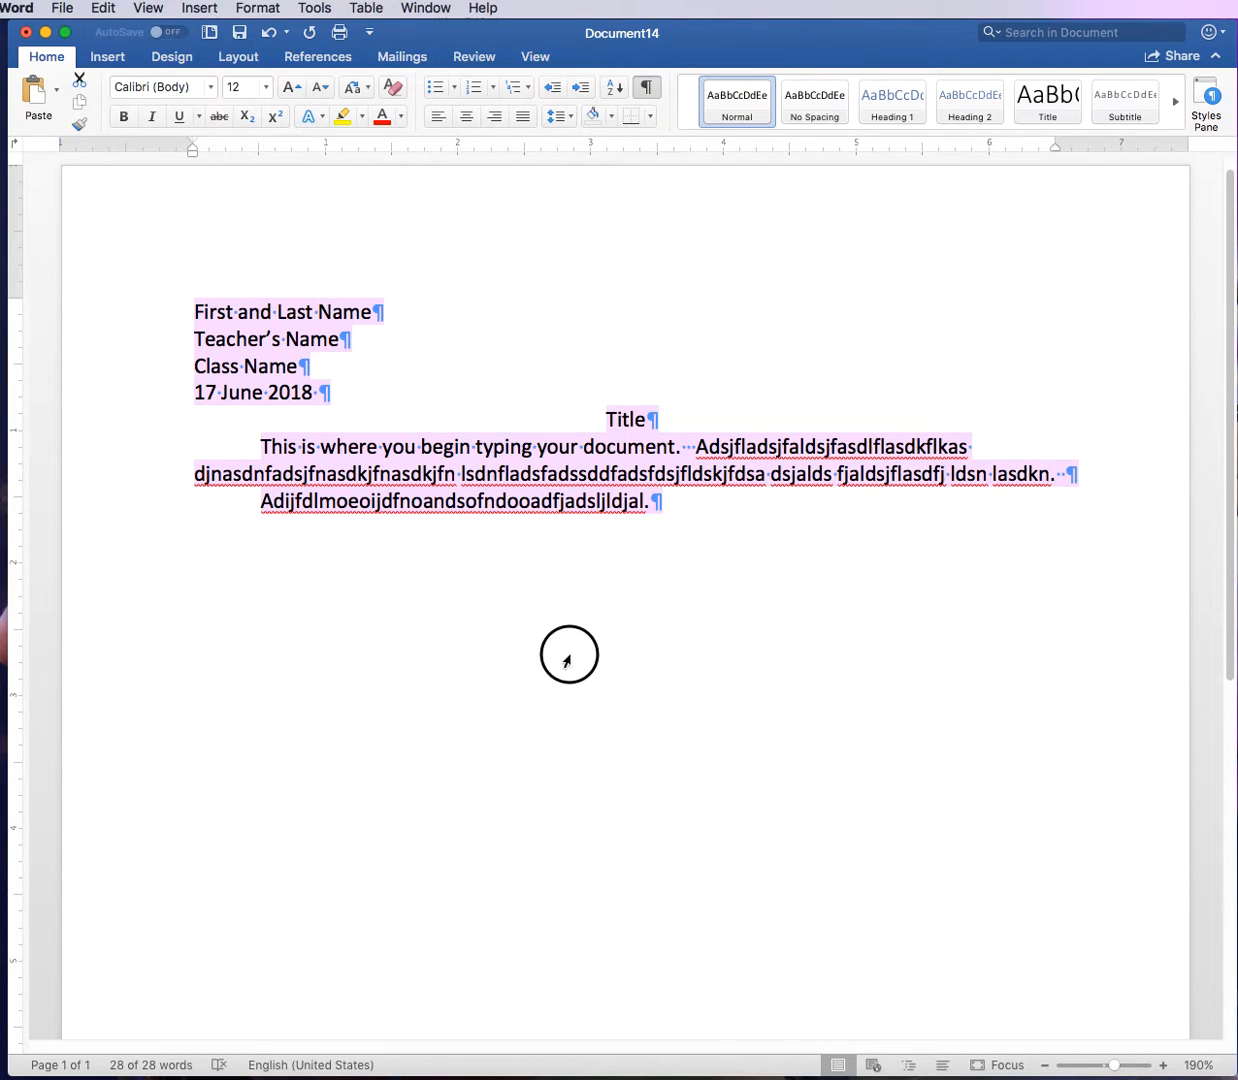
click(571, 652)
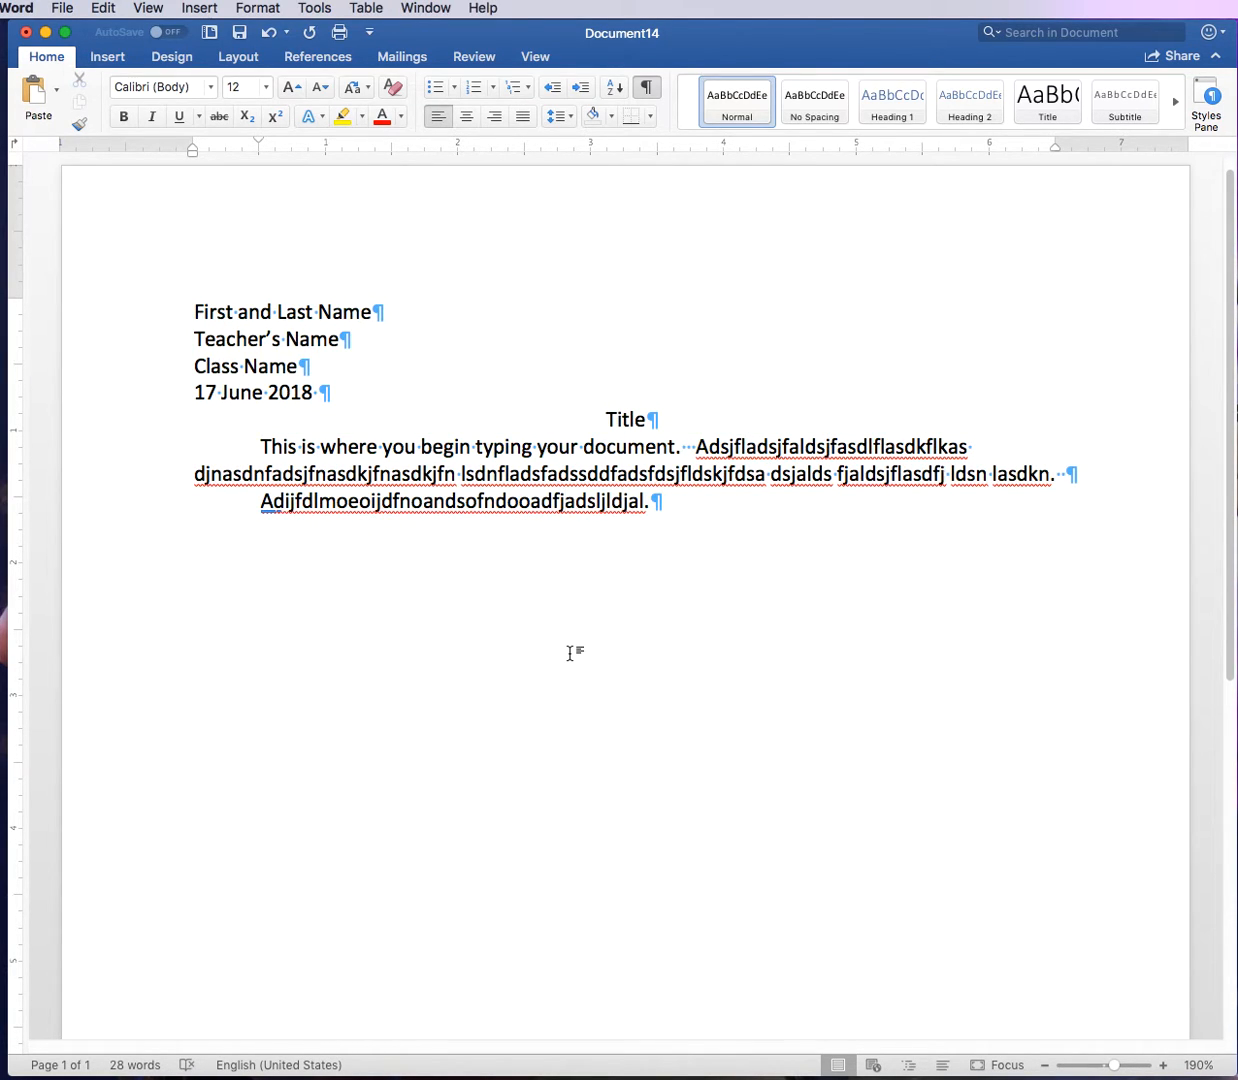
key(super+a)
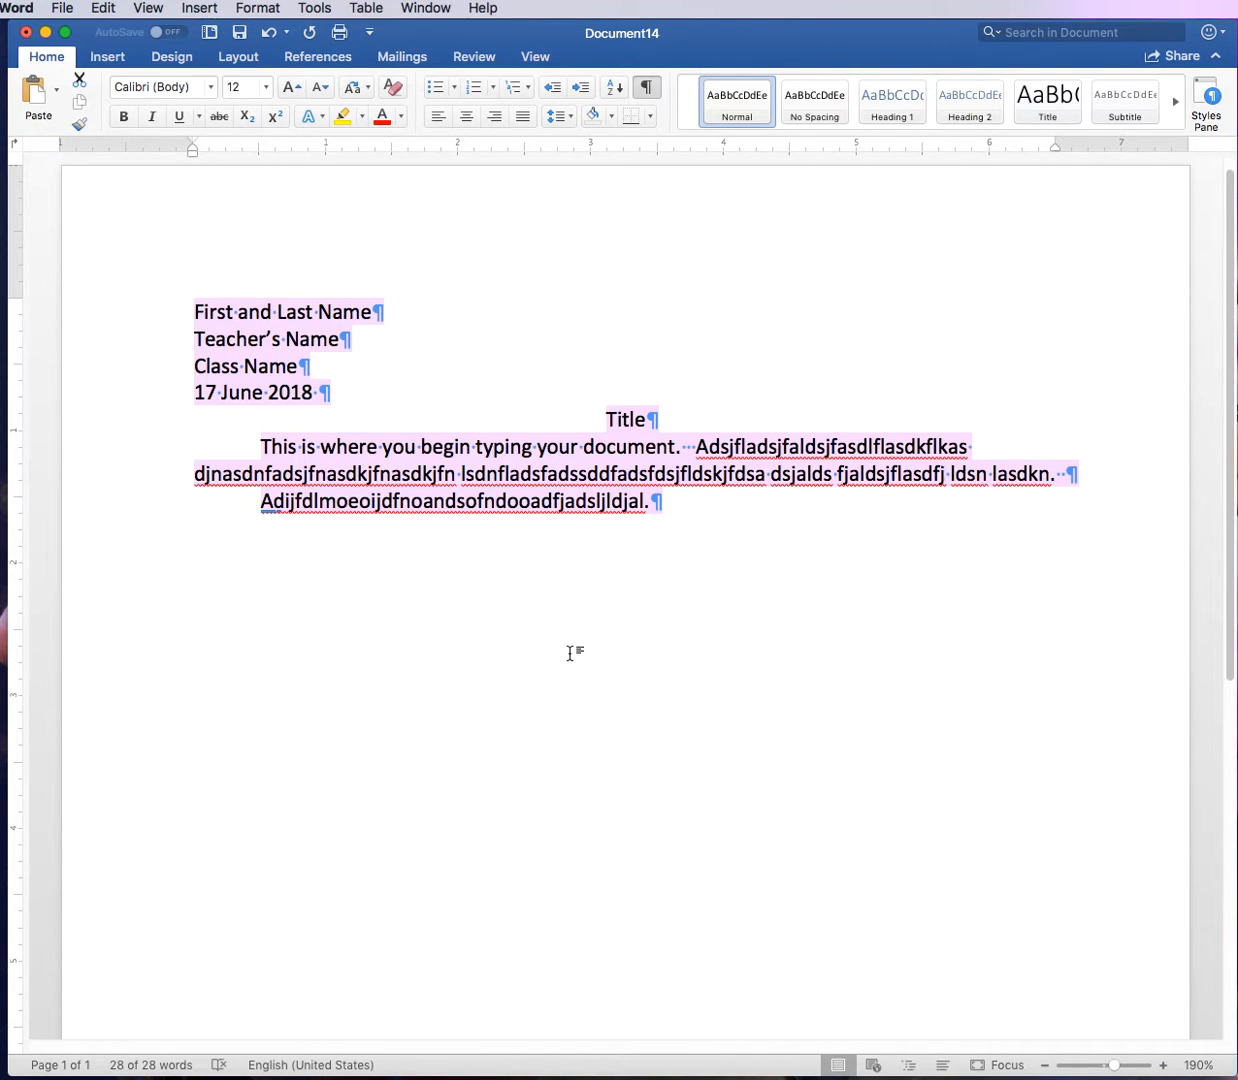
key(super+2)
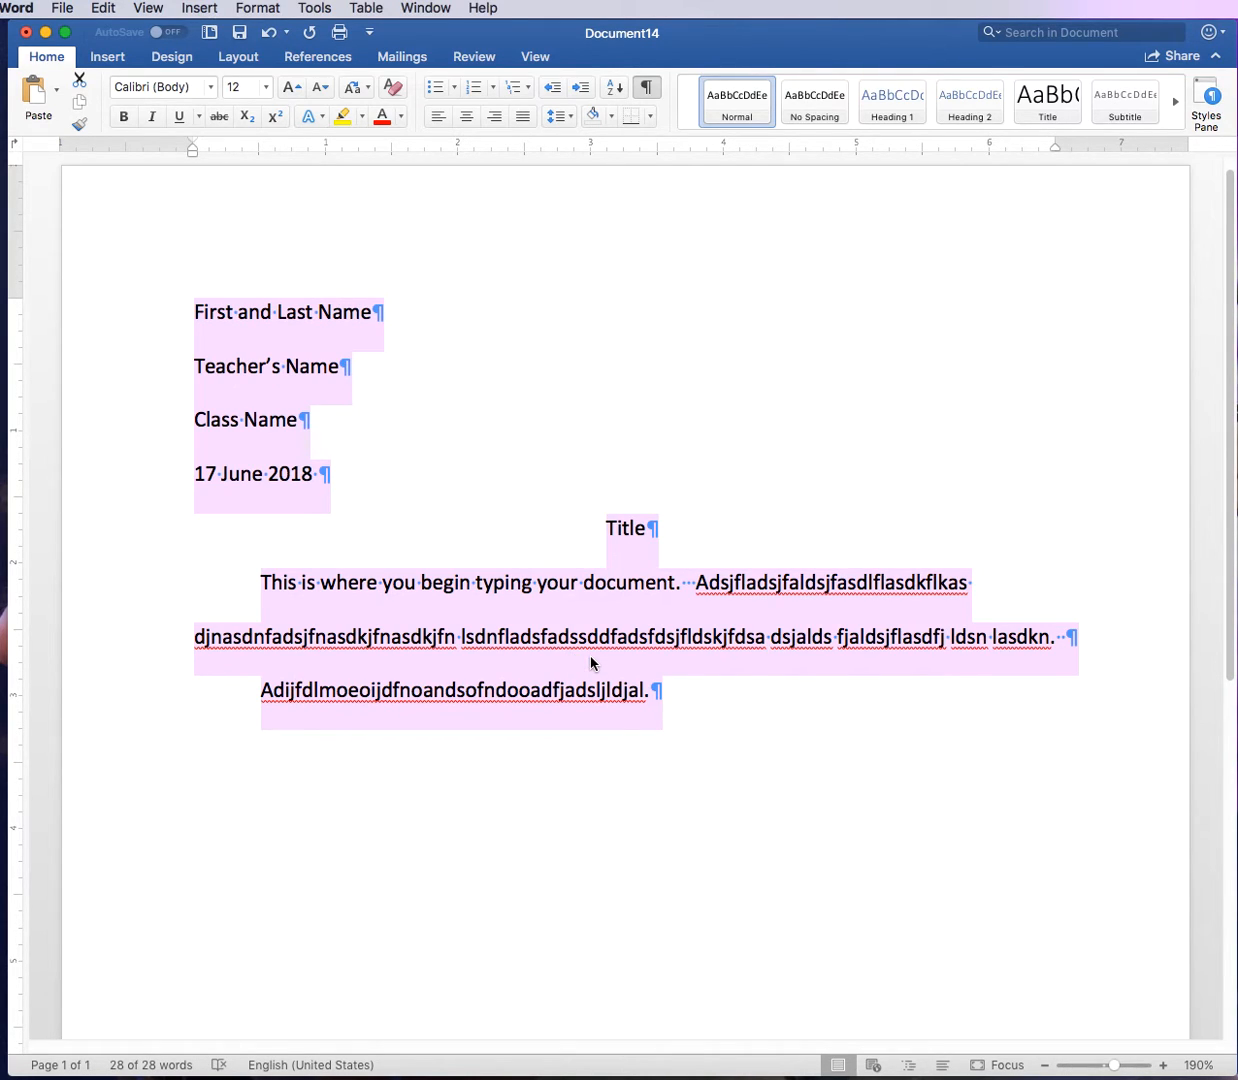
click(665, 698)
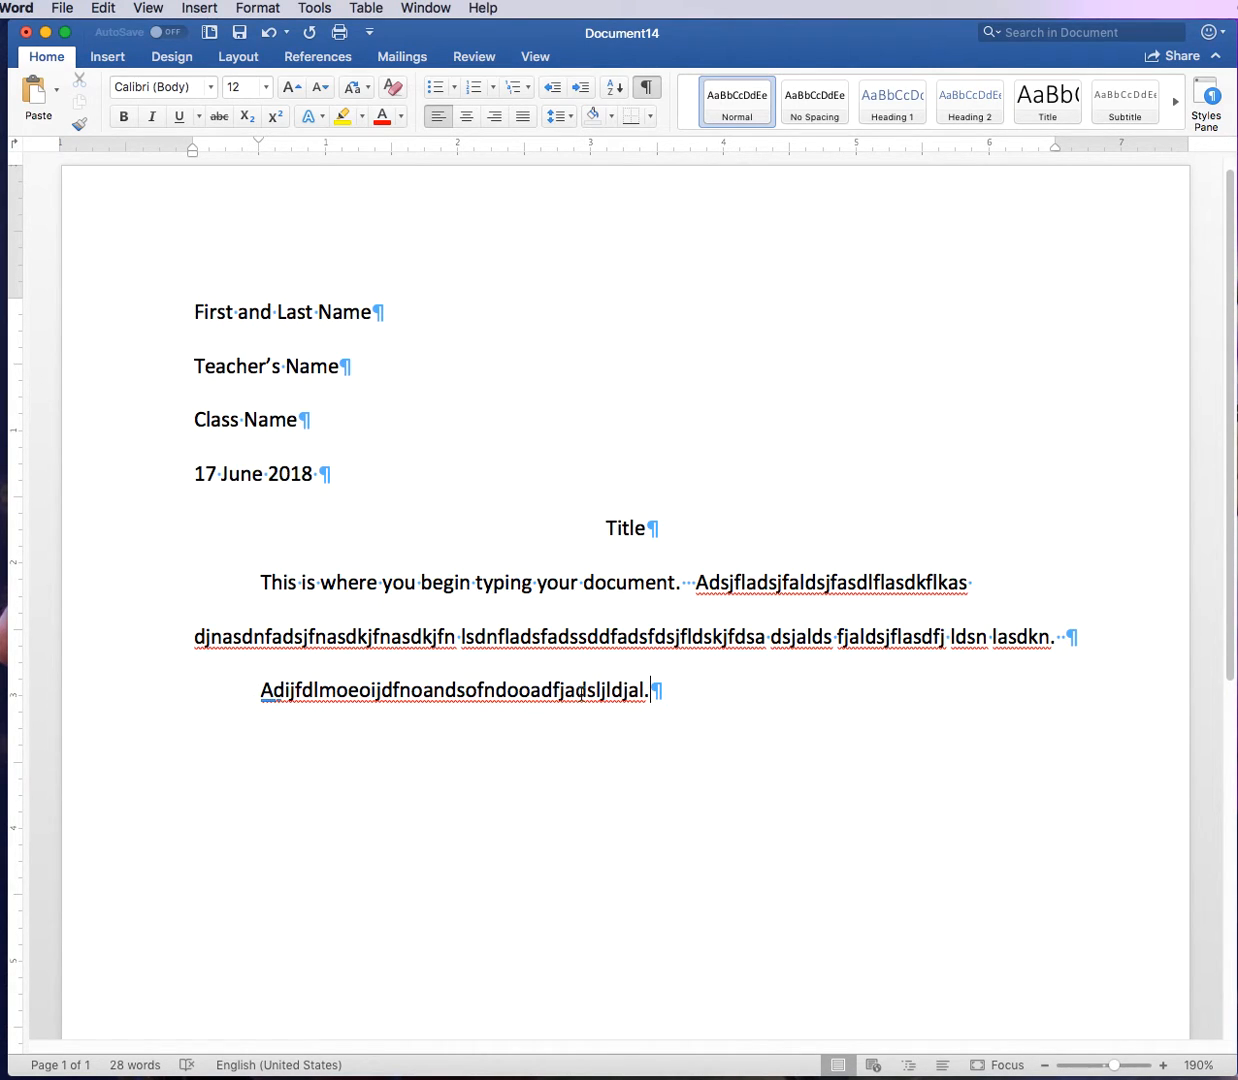
Step: Insert a page break on a new unindented line after the last paragraph and write "Works Cited" on the new page
key(Return)
key(BackSpace)
click(196, 9)
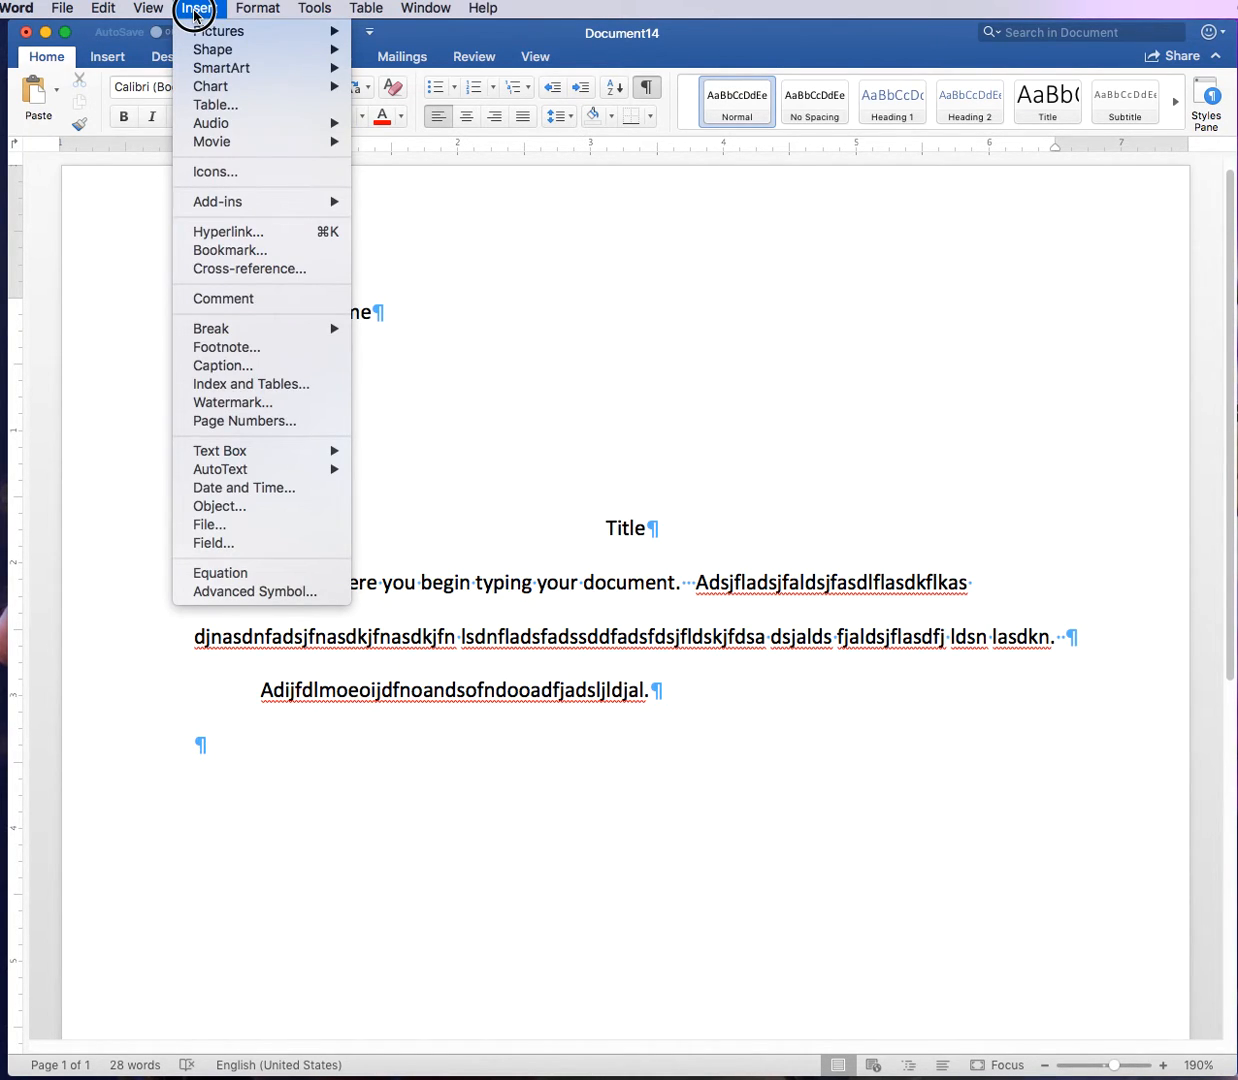
mouse_move(257, 330)
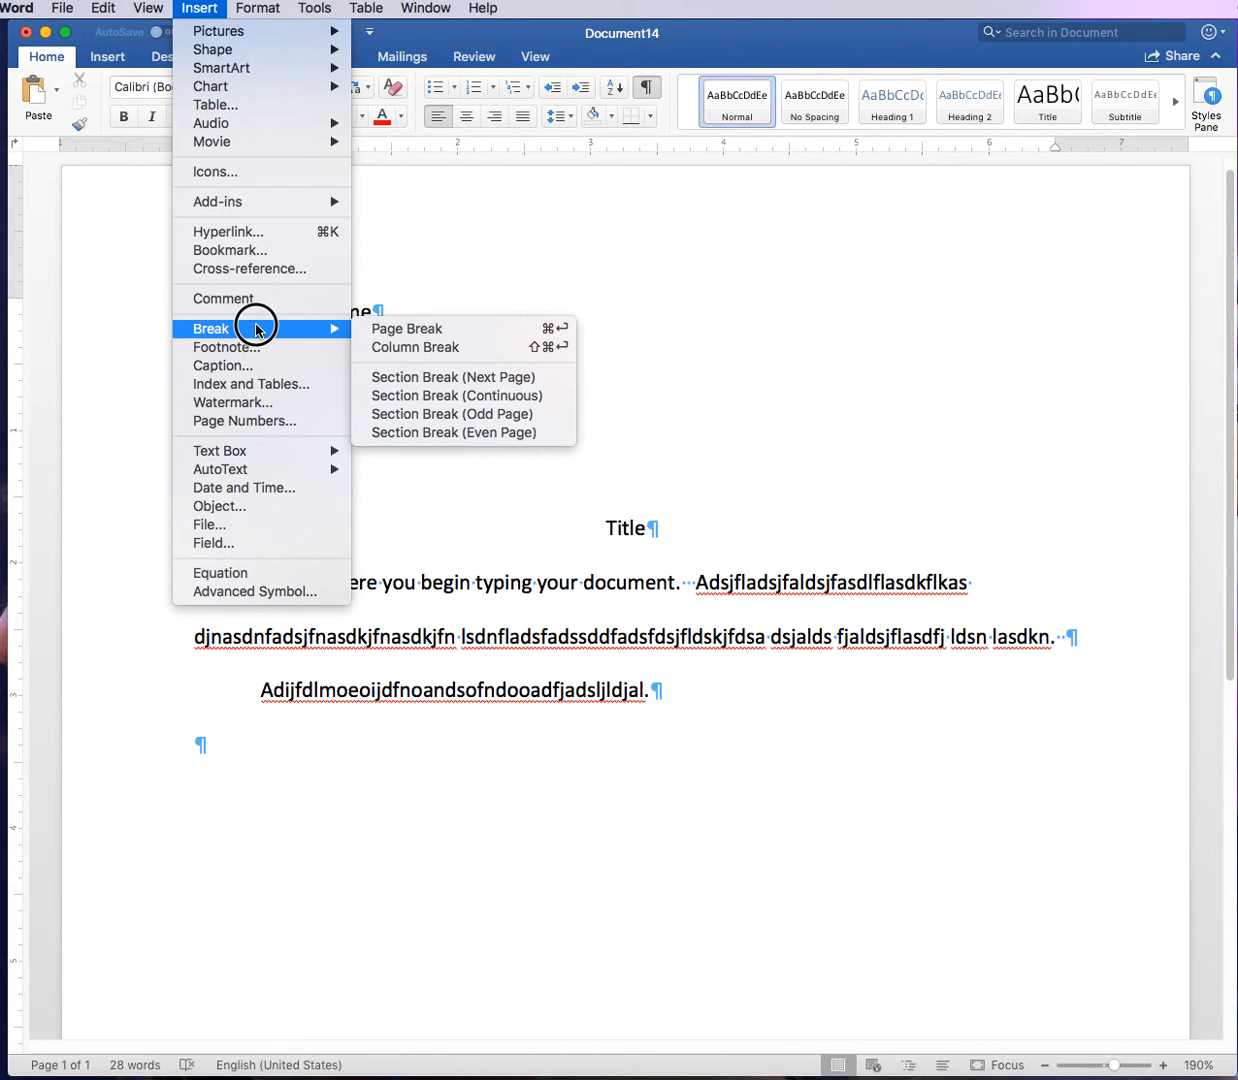
click(399, 330)
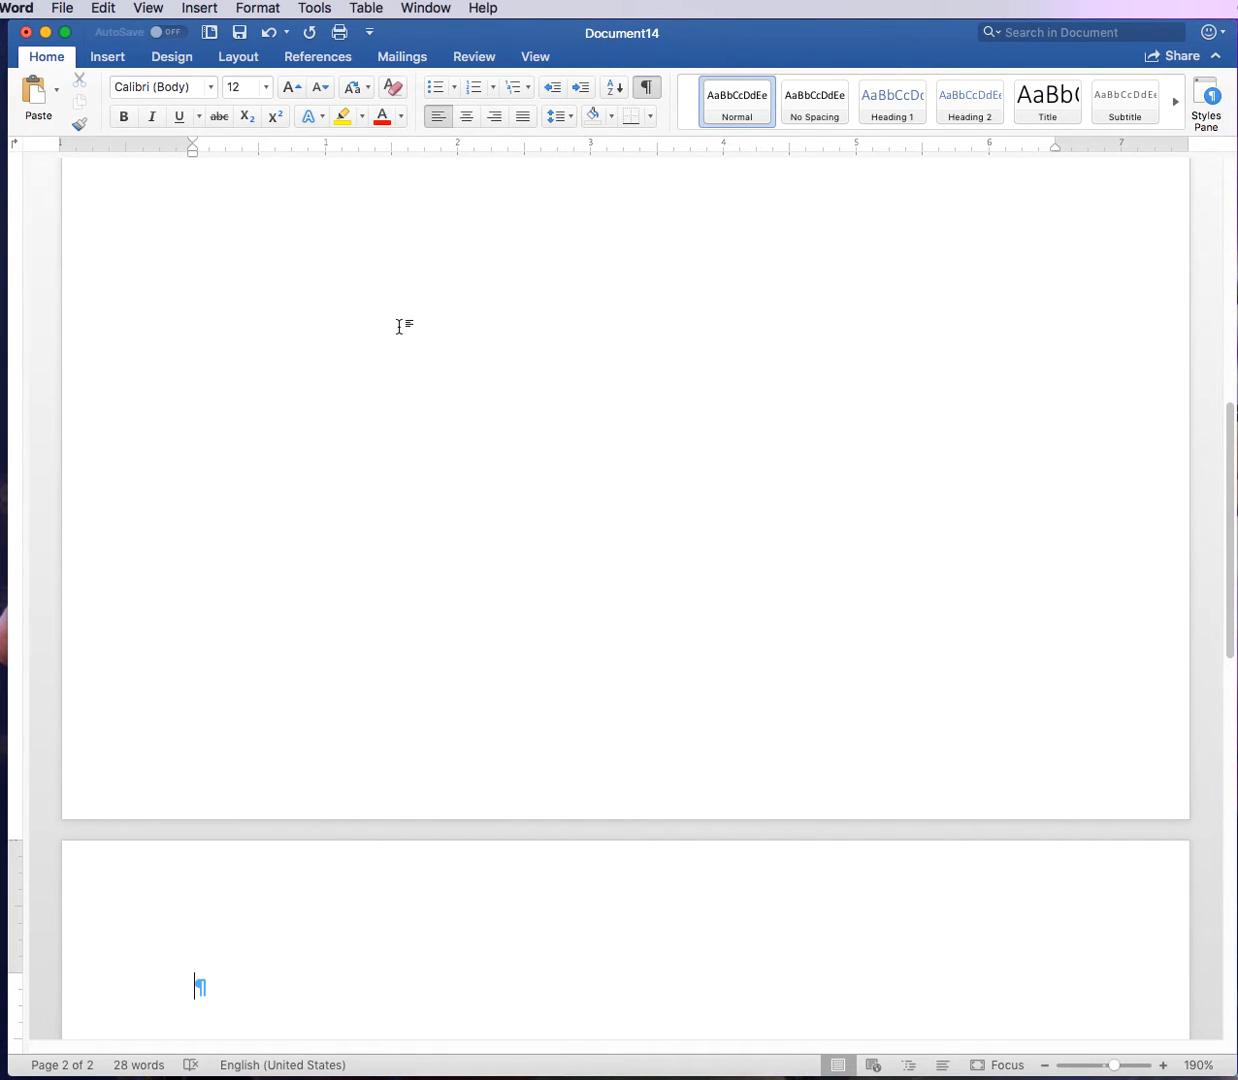
text(Works Cited)
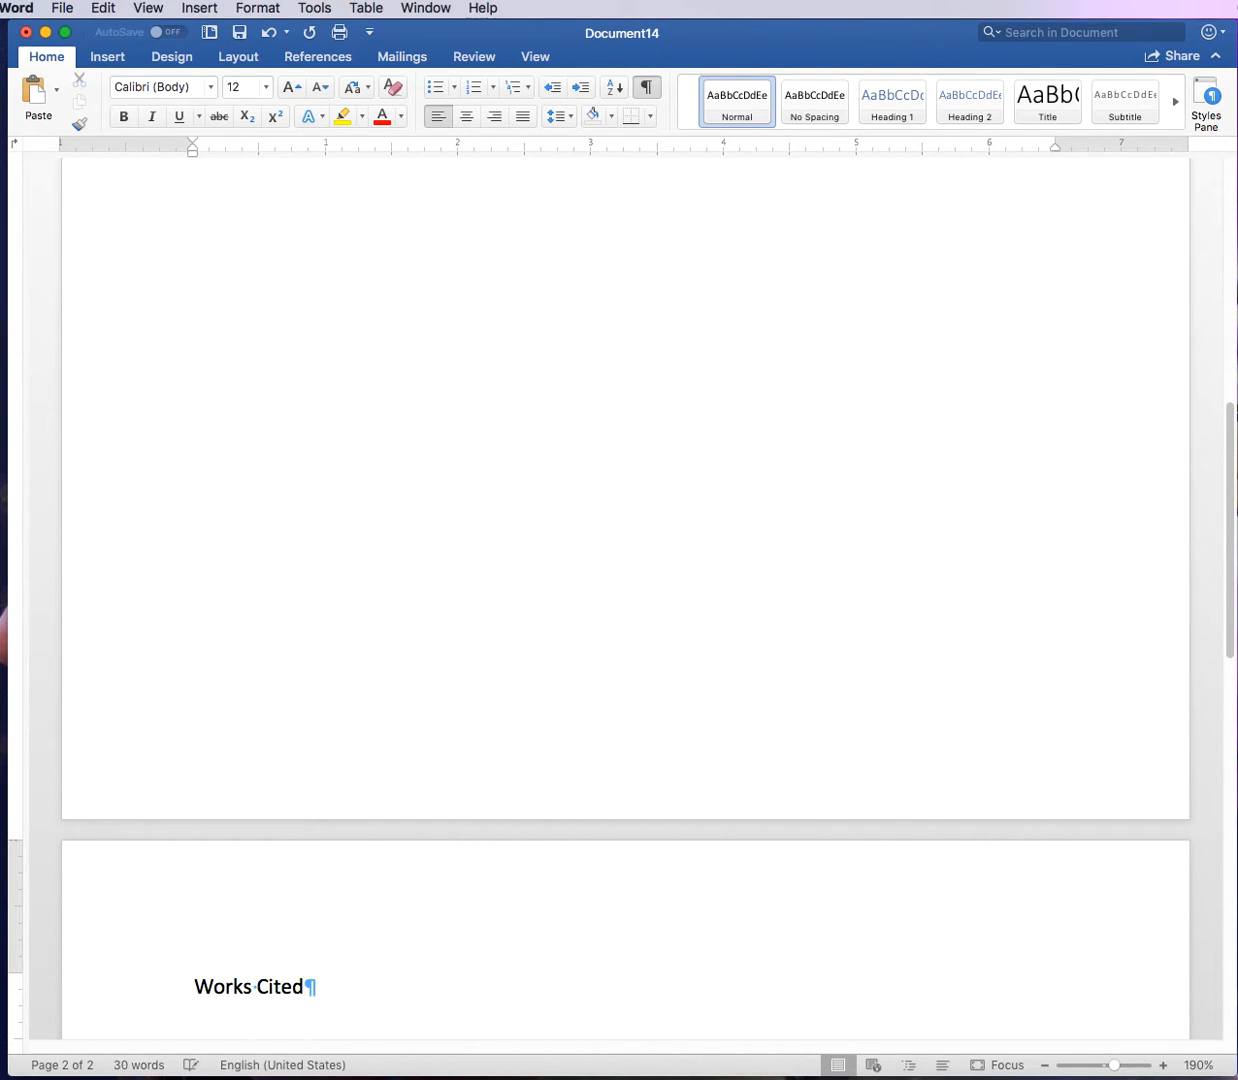
Step: Start a citation on a new line below "Works Cited" with the placeholder author "Last Name, First Name."
key(Return)
text(L)
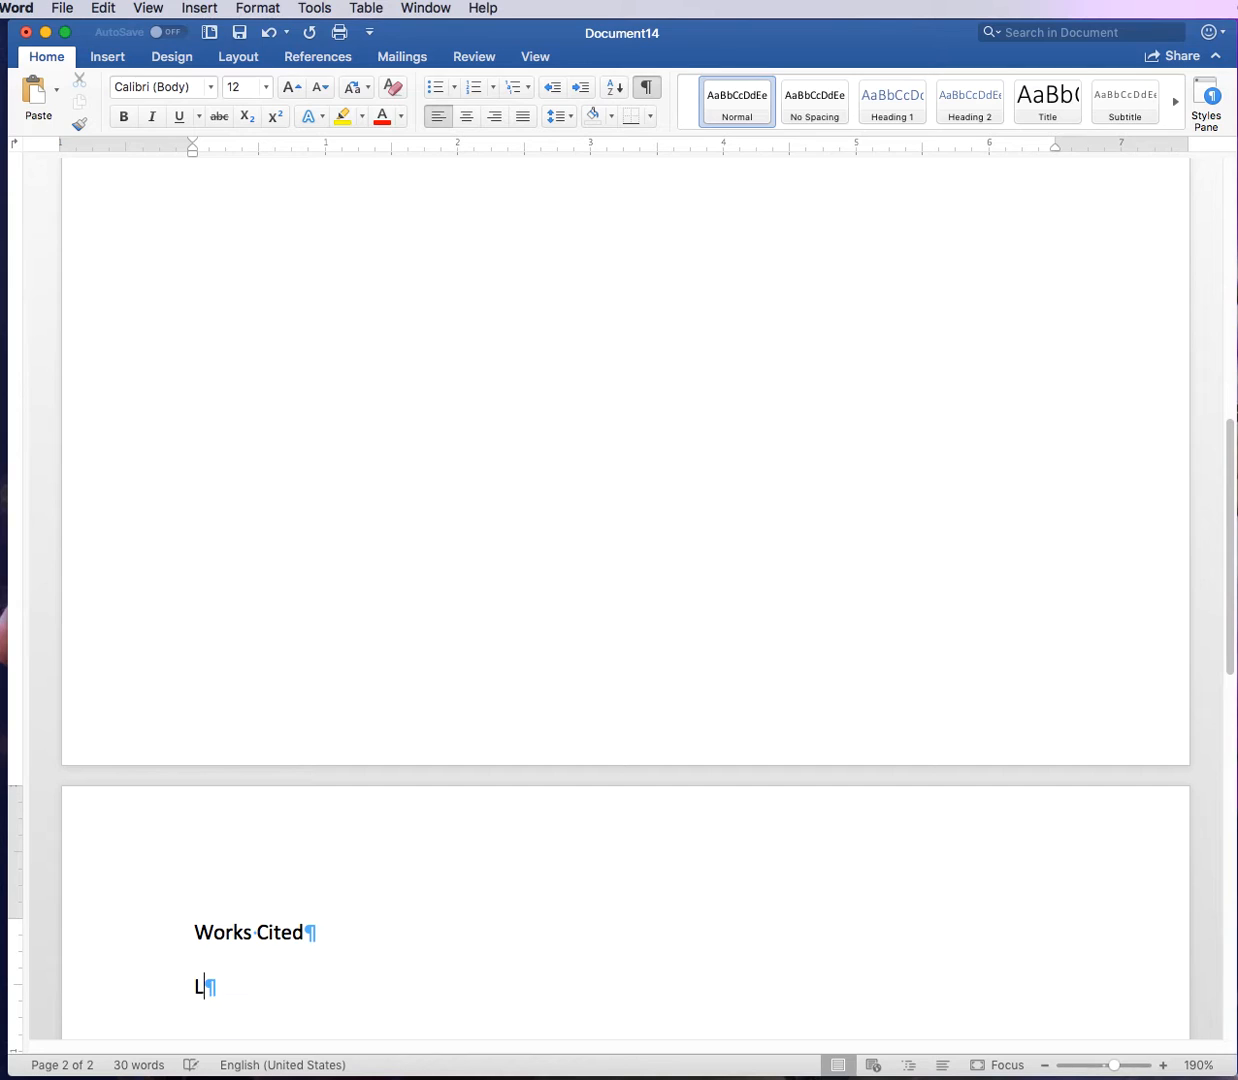
text(ast Name)
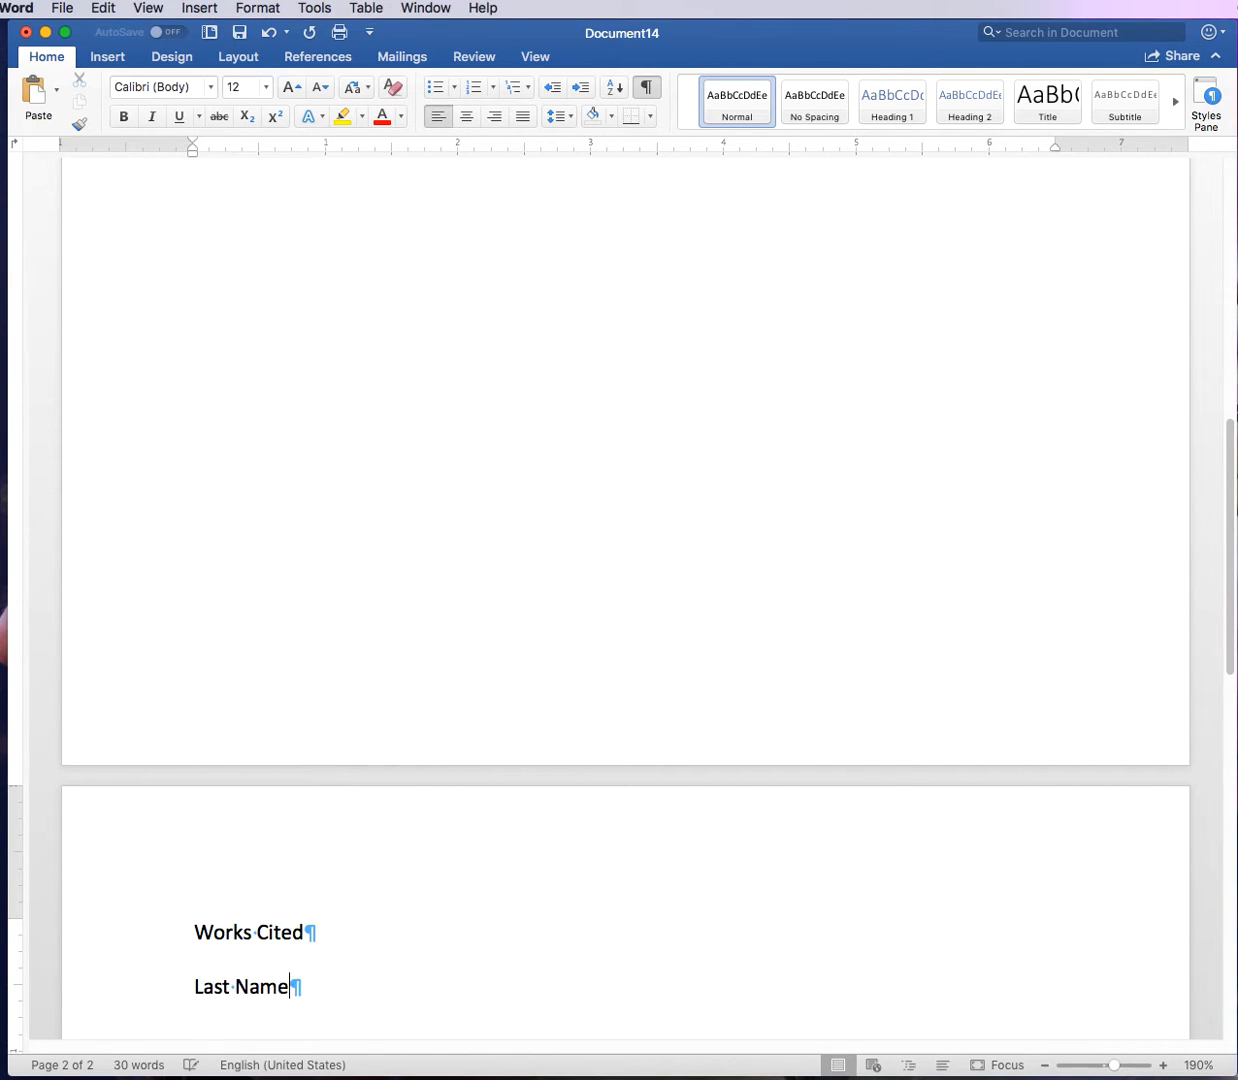
text(, First Name.)
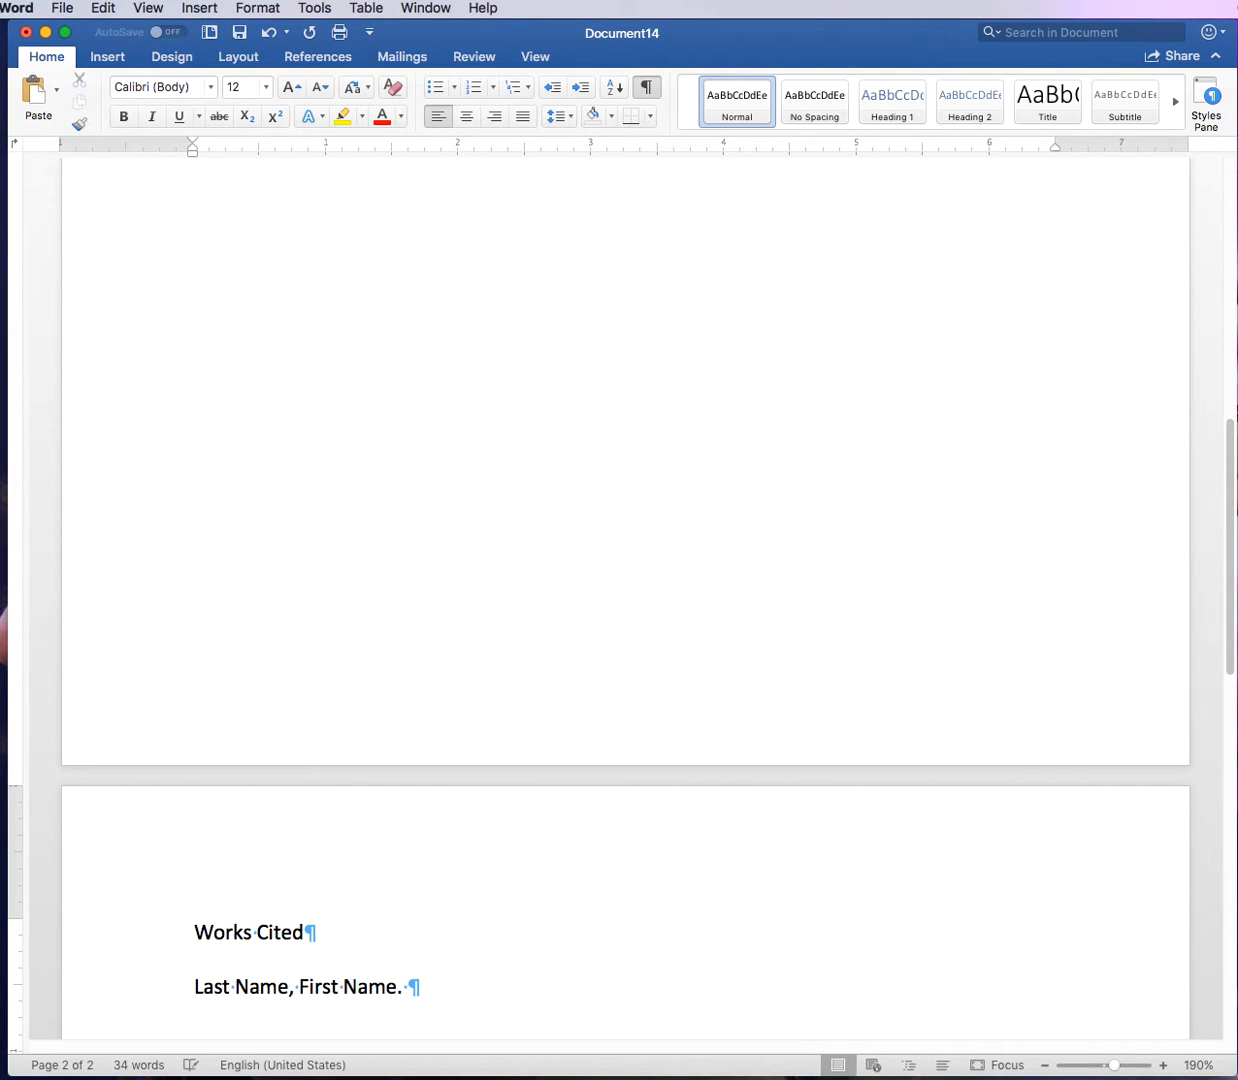
Step: Add "Title of Book" in italics after the author placeholder, followed by a non-italic period
key(super+i)
text(Title of)
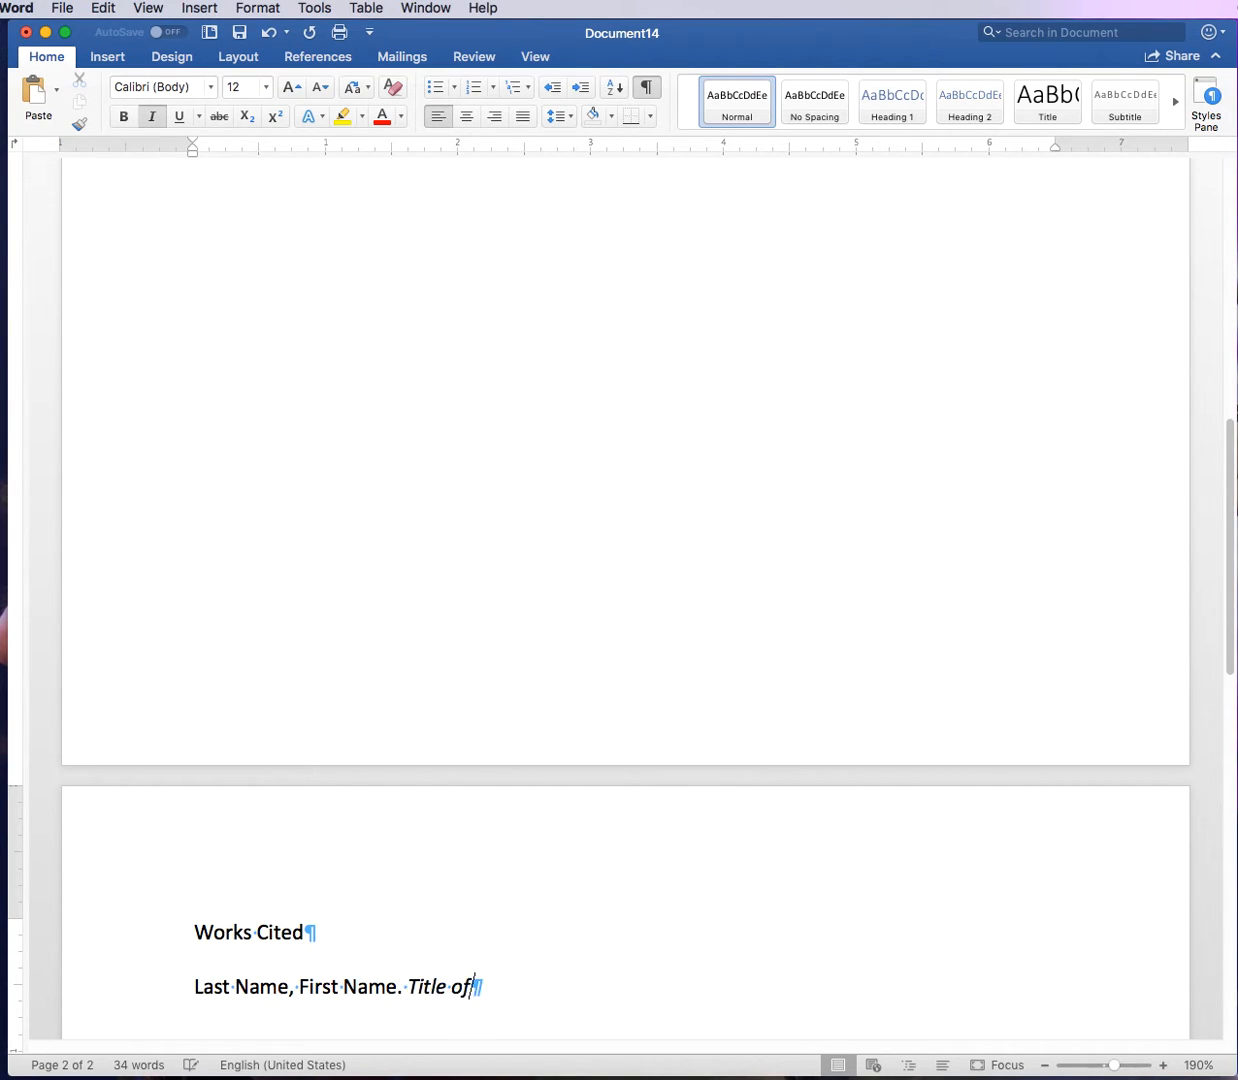
text( BOok)
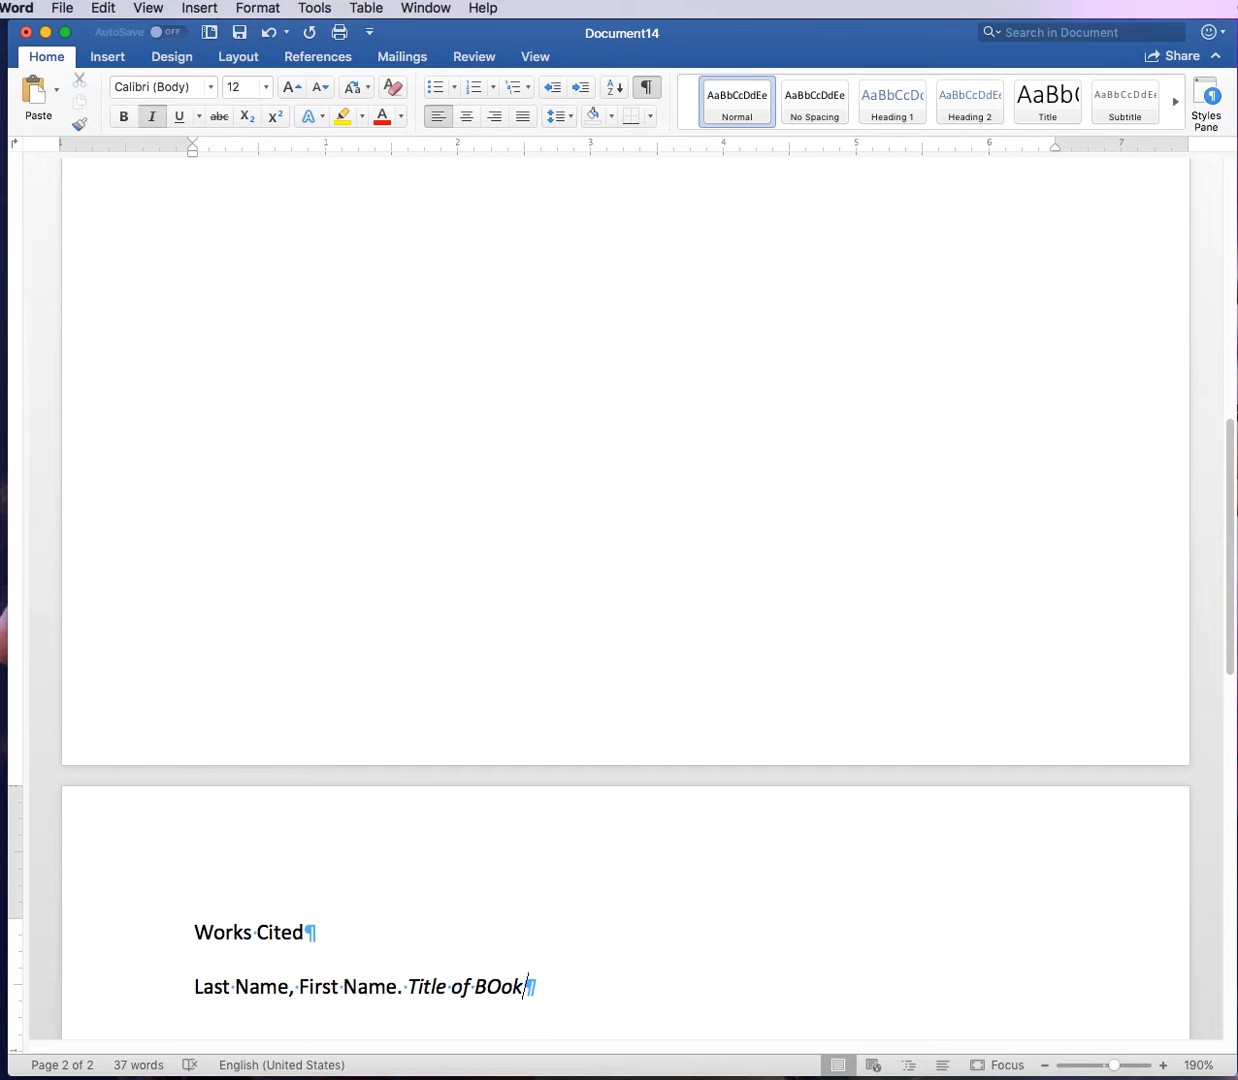
key(super+i)
text(,)
key(BackSpace)
key(BackSpace)
text(.)
Step: Toggle the italics of "Title of Book" in the citation off and back on
drag(408, 988, 497, 990)
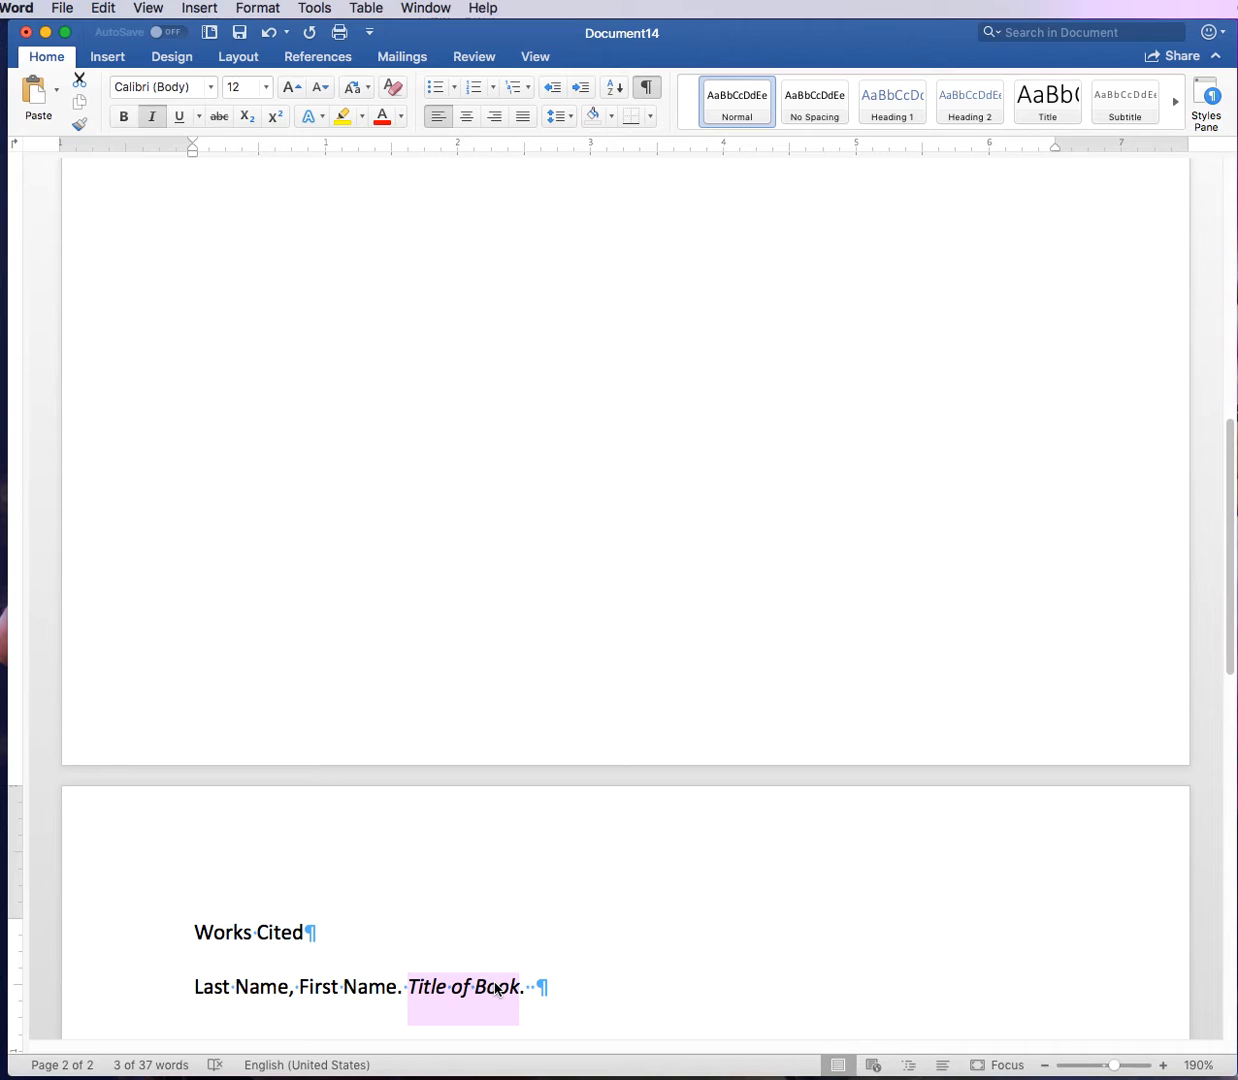
key(super+i)
click(500, 978)
drag(399, 985, 522, 987)
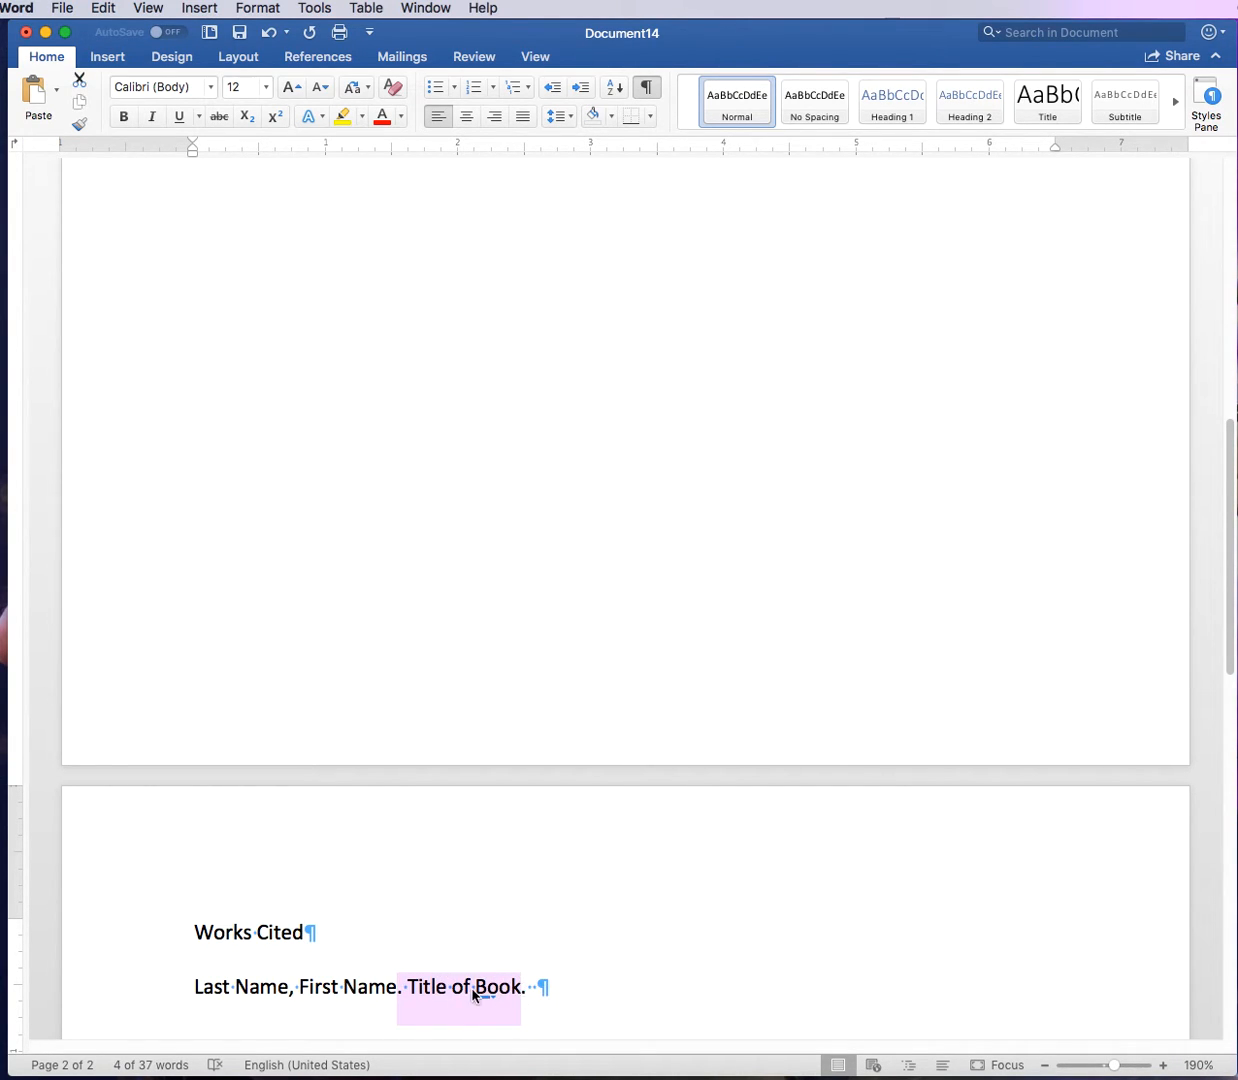
click(476, 990)
drag(407, 988, 511, 991)
click(151, 117)
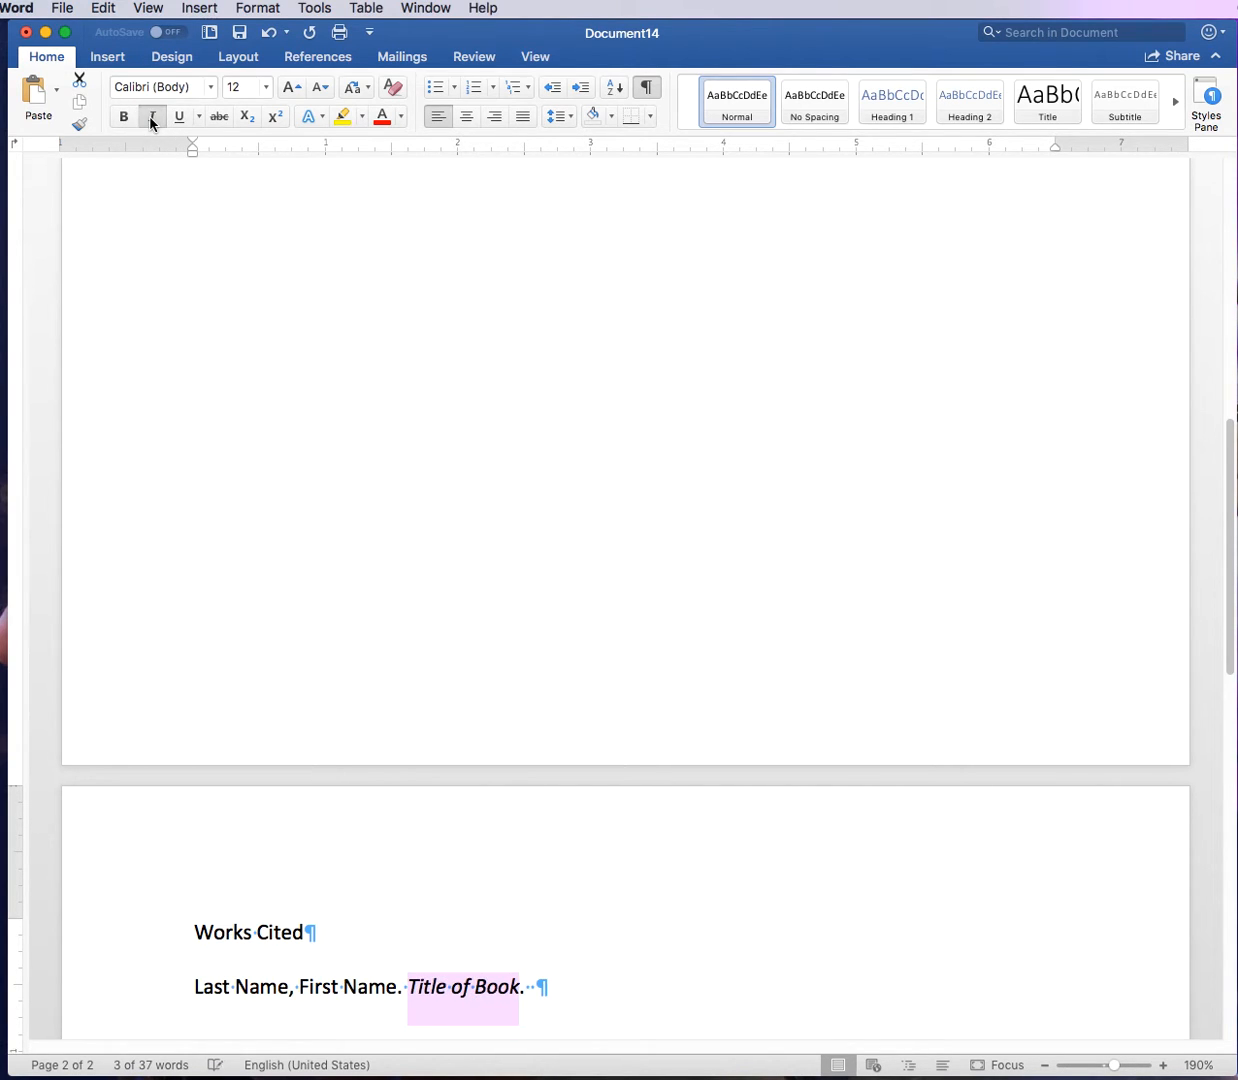
click(494, 1018)
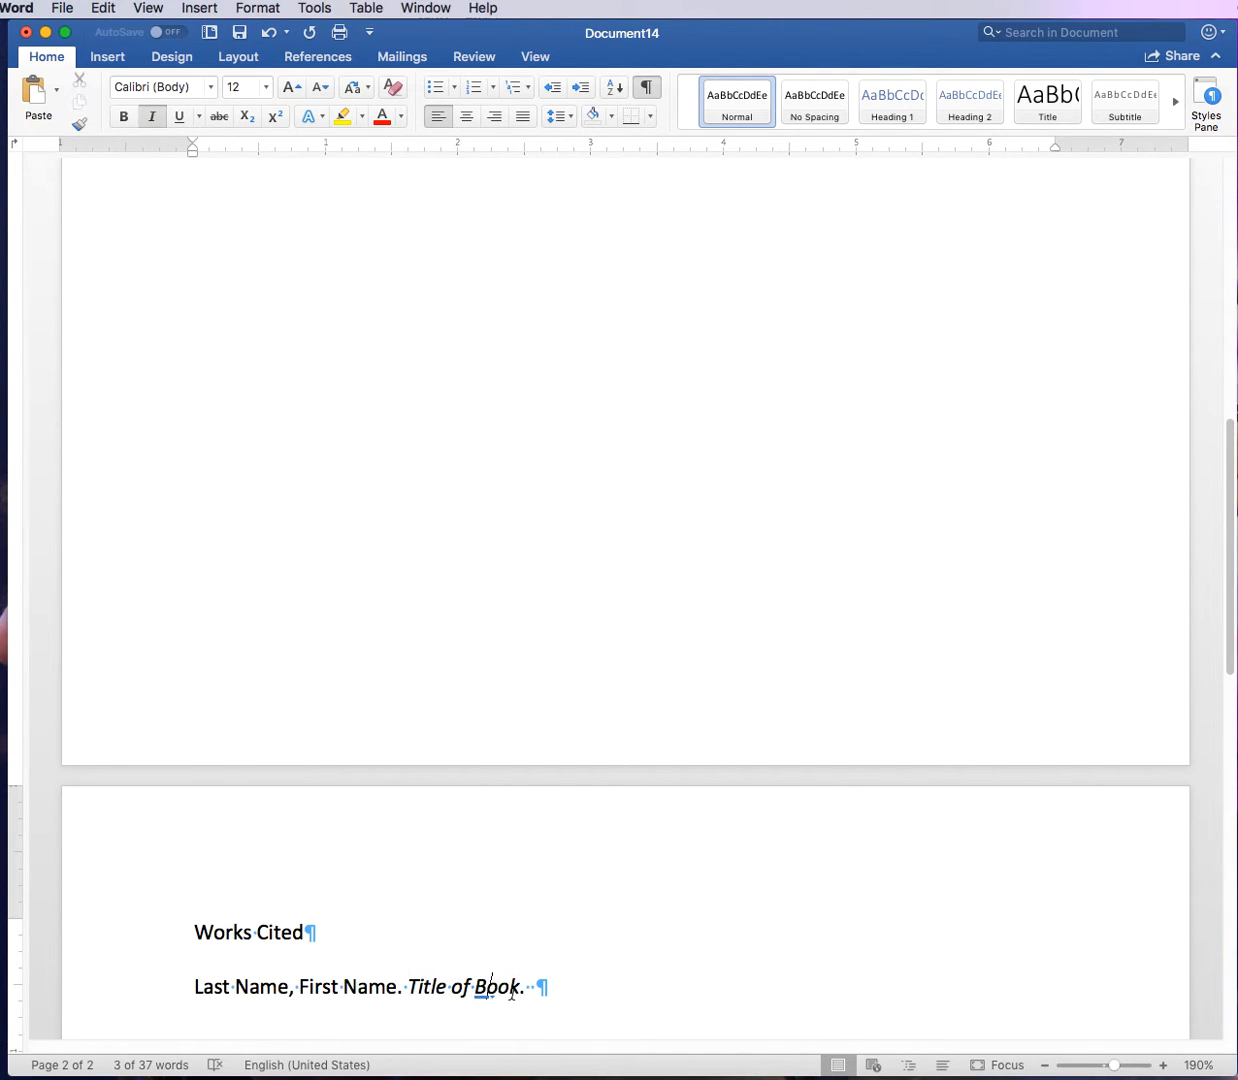
drag(513, 990, 431, 993)
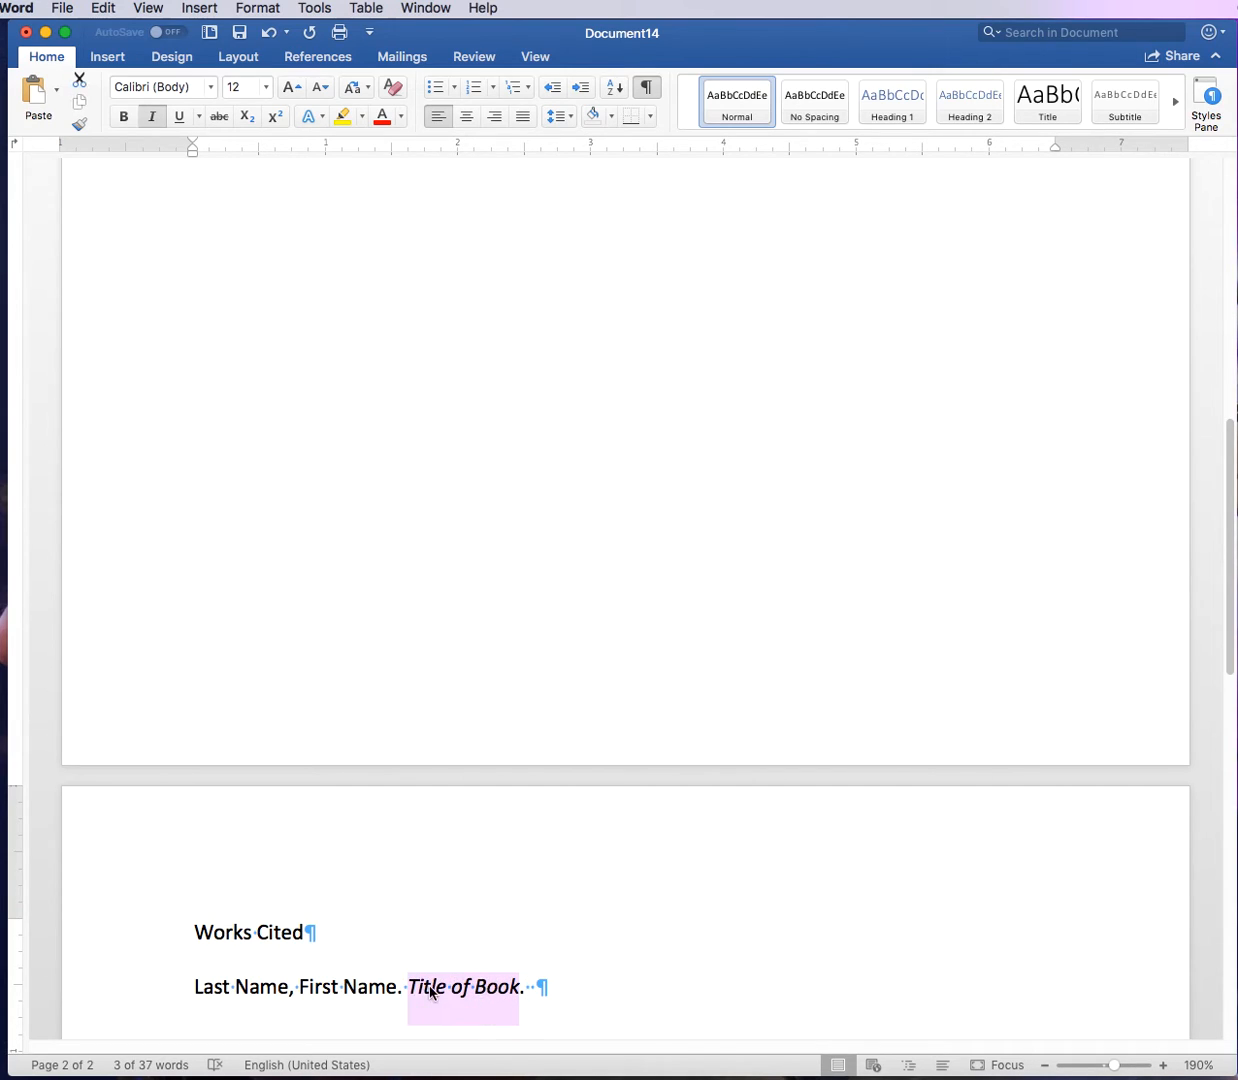
key(super+i)
key(super+i)
click(545, 990)
Step: Center the "Works Cited" heading on the second page
mouse_move(312, 932)
mouse_down()
mouse_move(202, 931)
mouse_move(207, 945)
mouse_move(200, 935)
mouse_move(290, 937)
mouse_up()
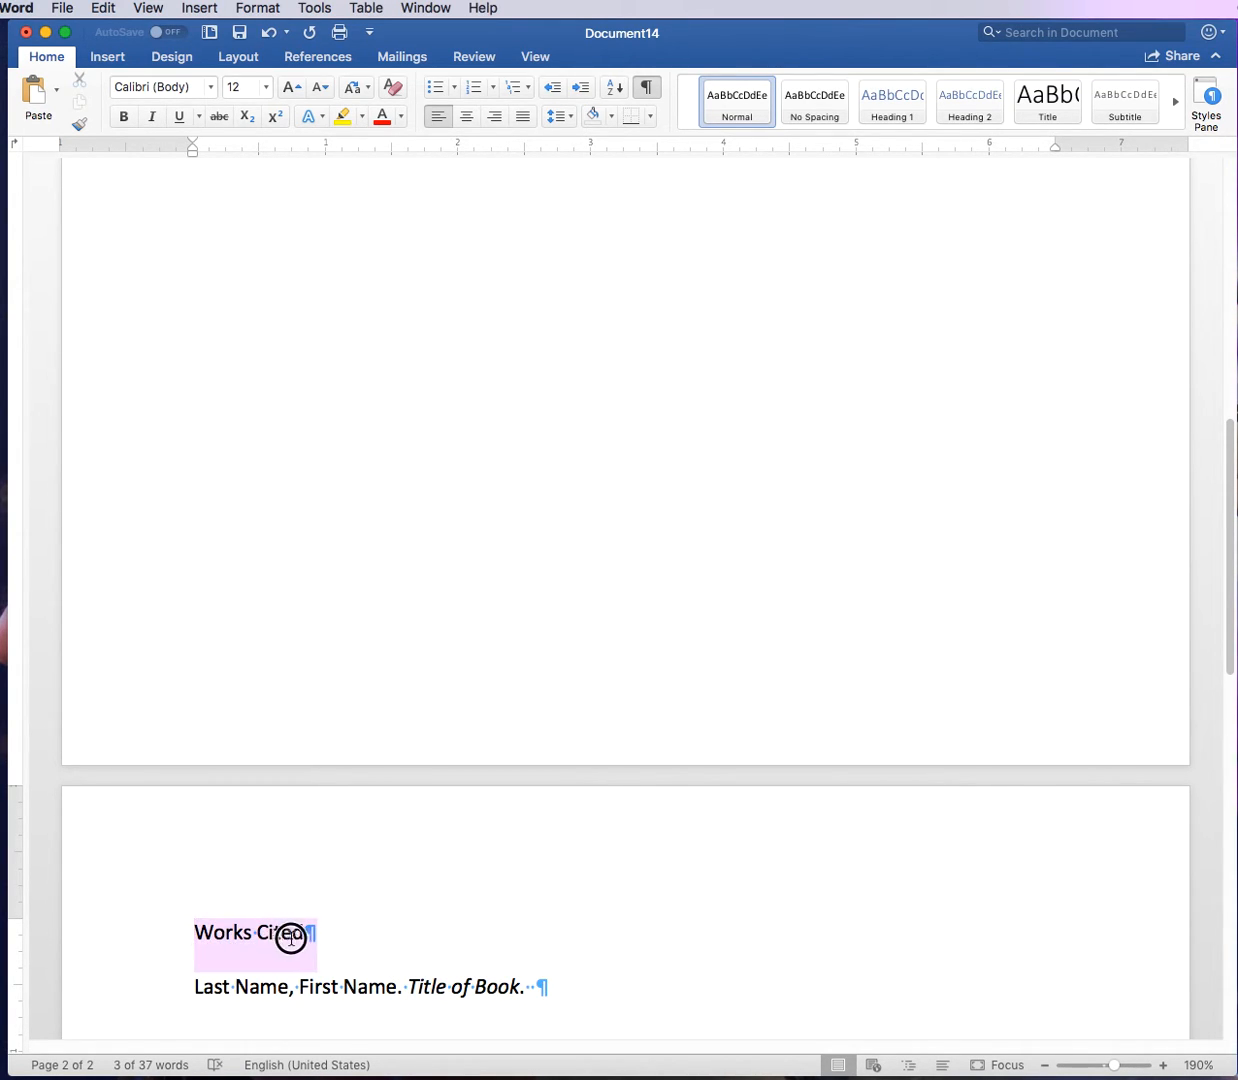
click(467, 117)
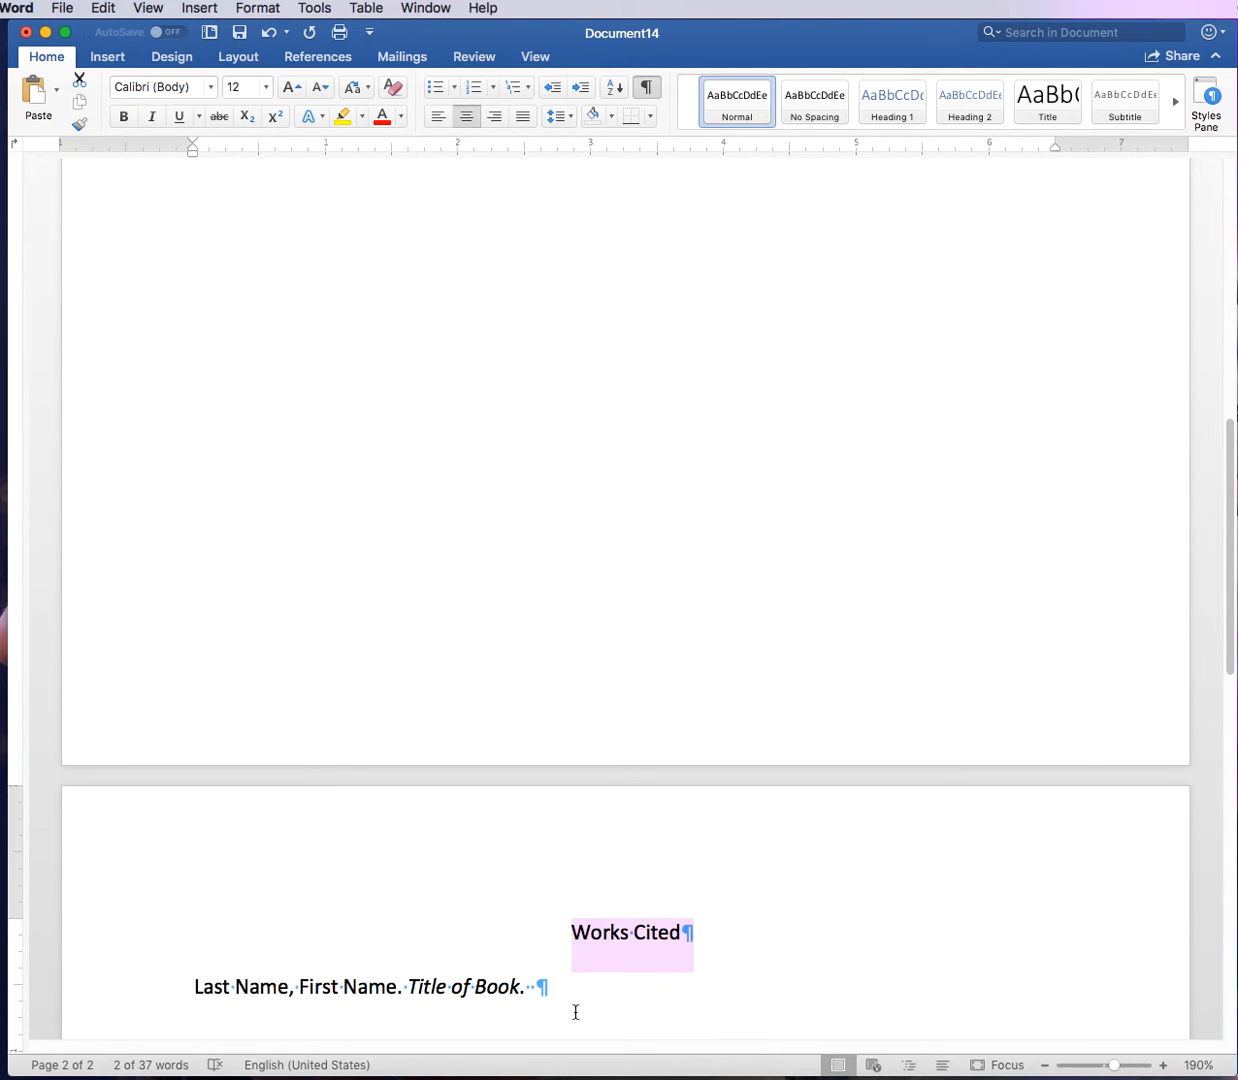
Step: Complete the citation with "City of Publication, Publisher, Year of Publication." and random filler text on a second line, ending with a period
click(522, 962)
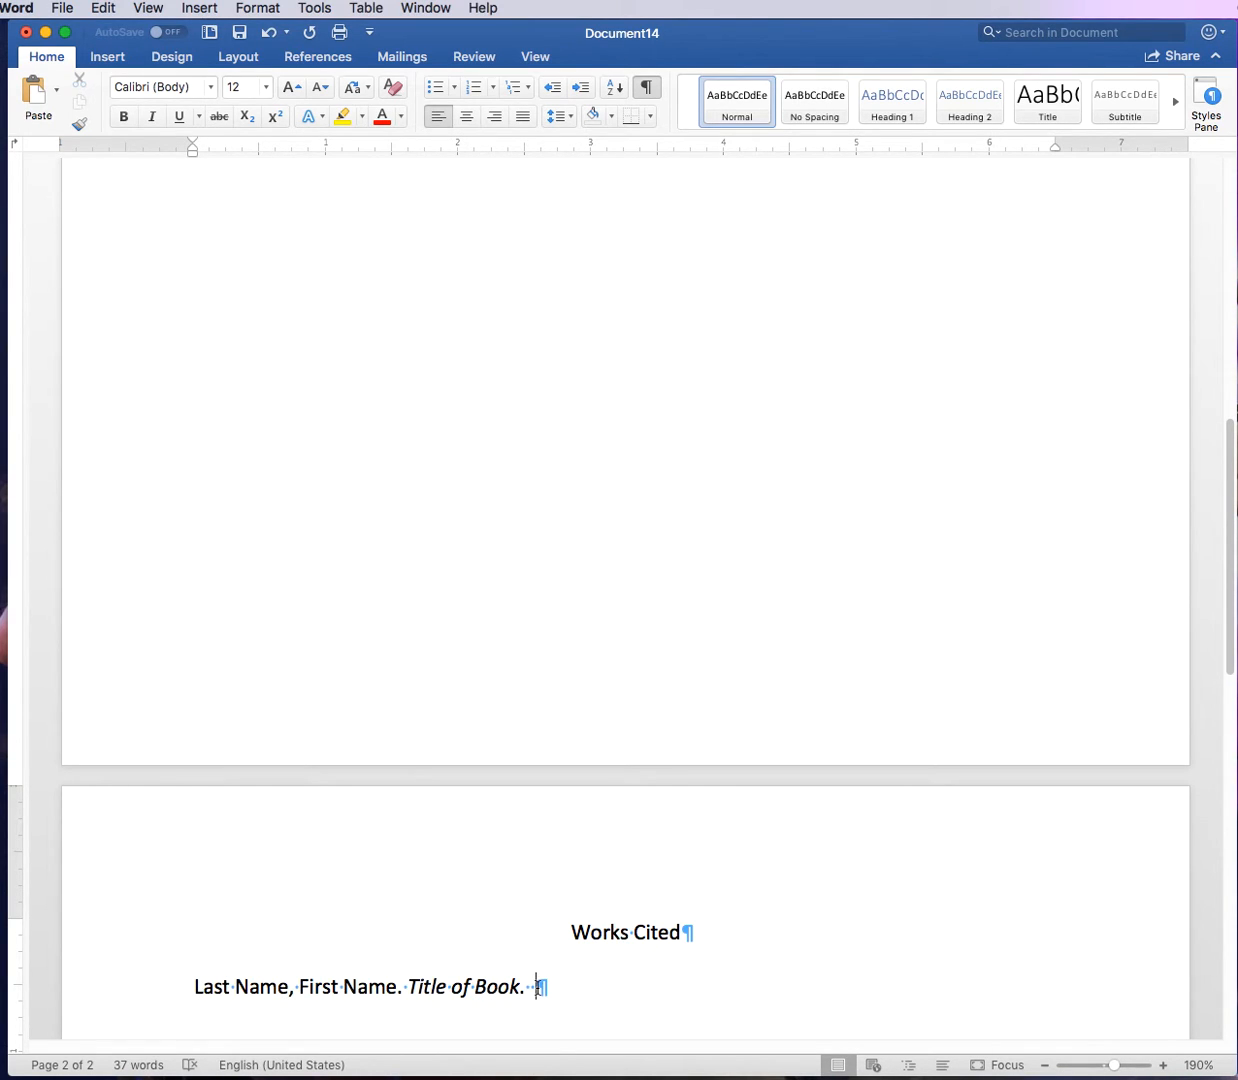
text(Cit)
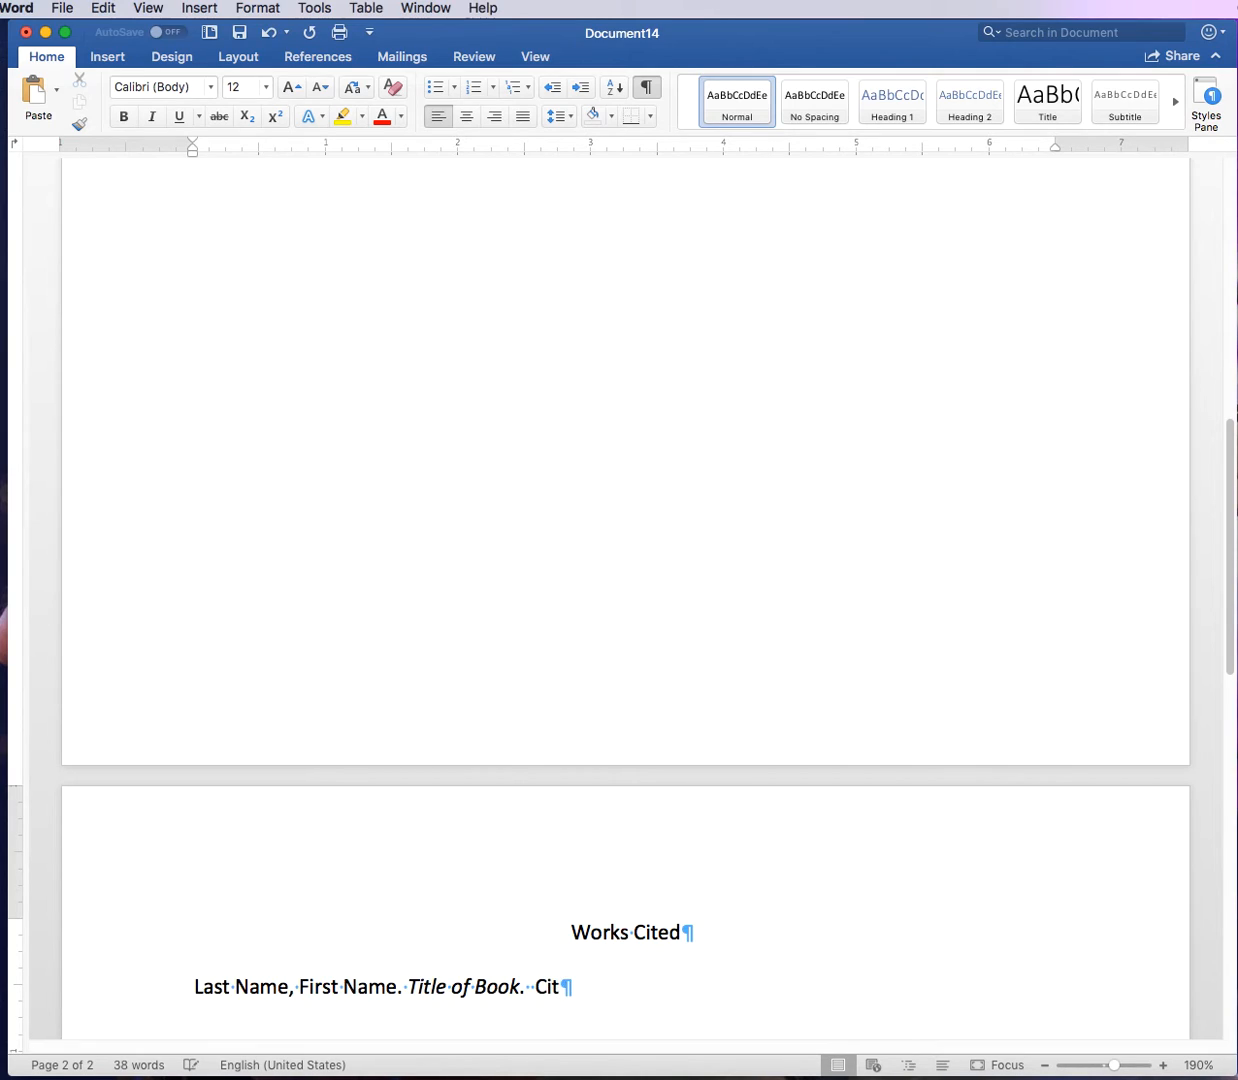
text(y of Publication, )
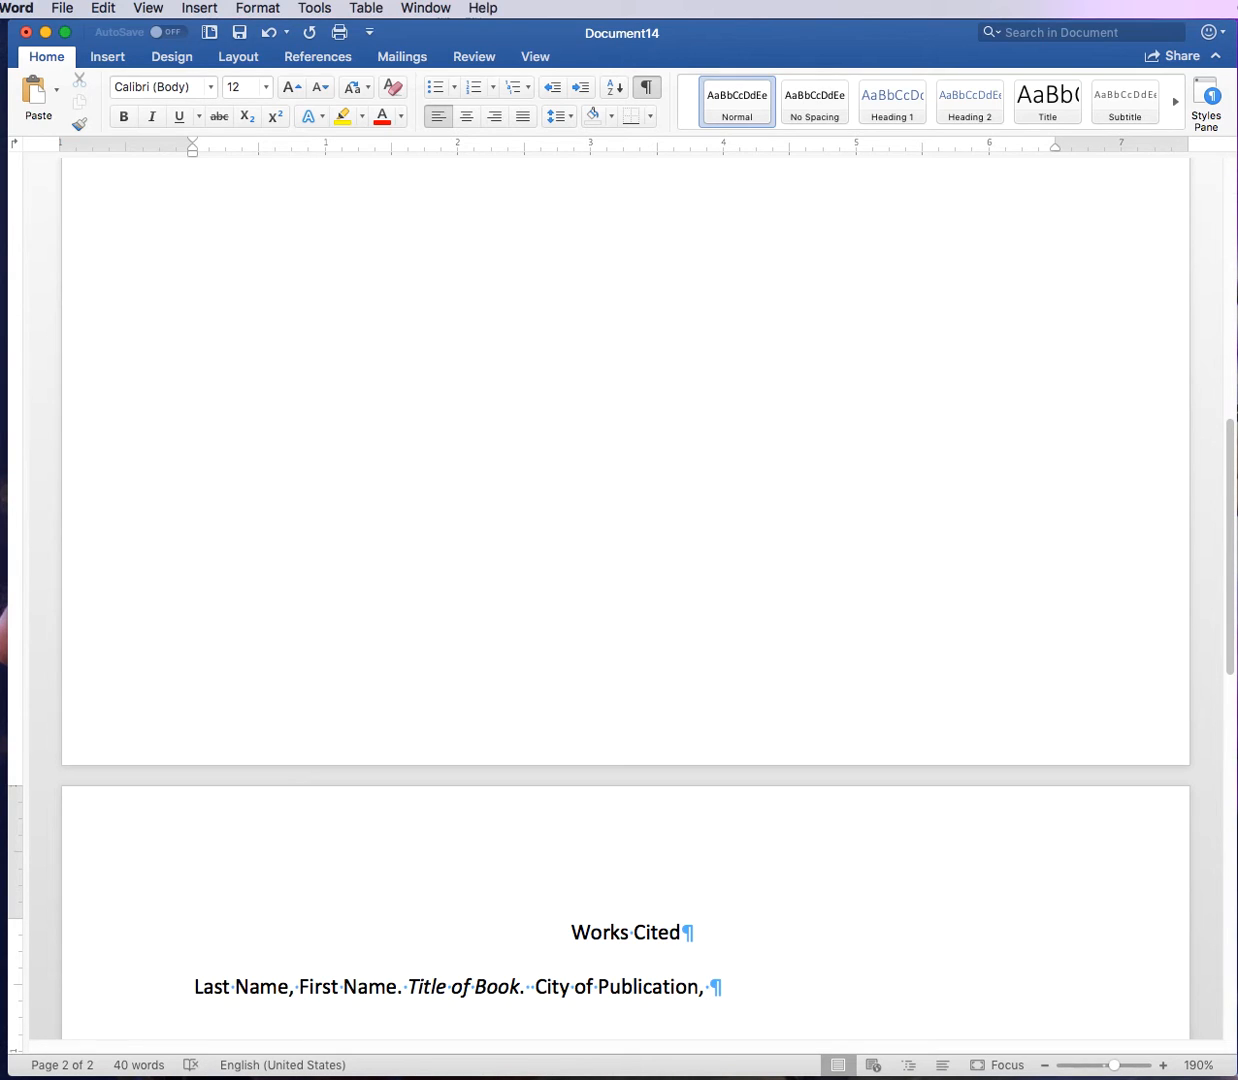
text(Publisher)
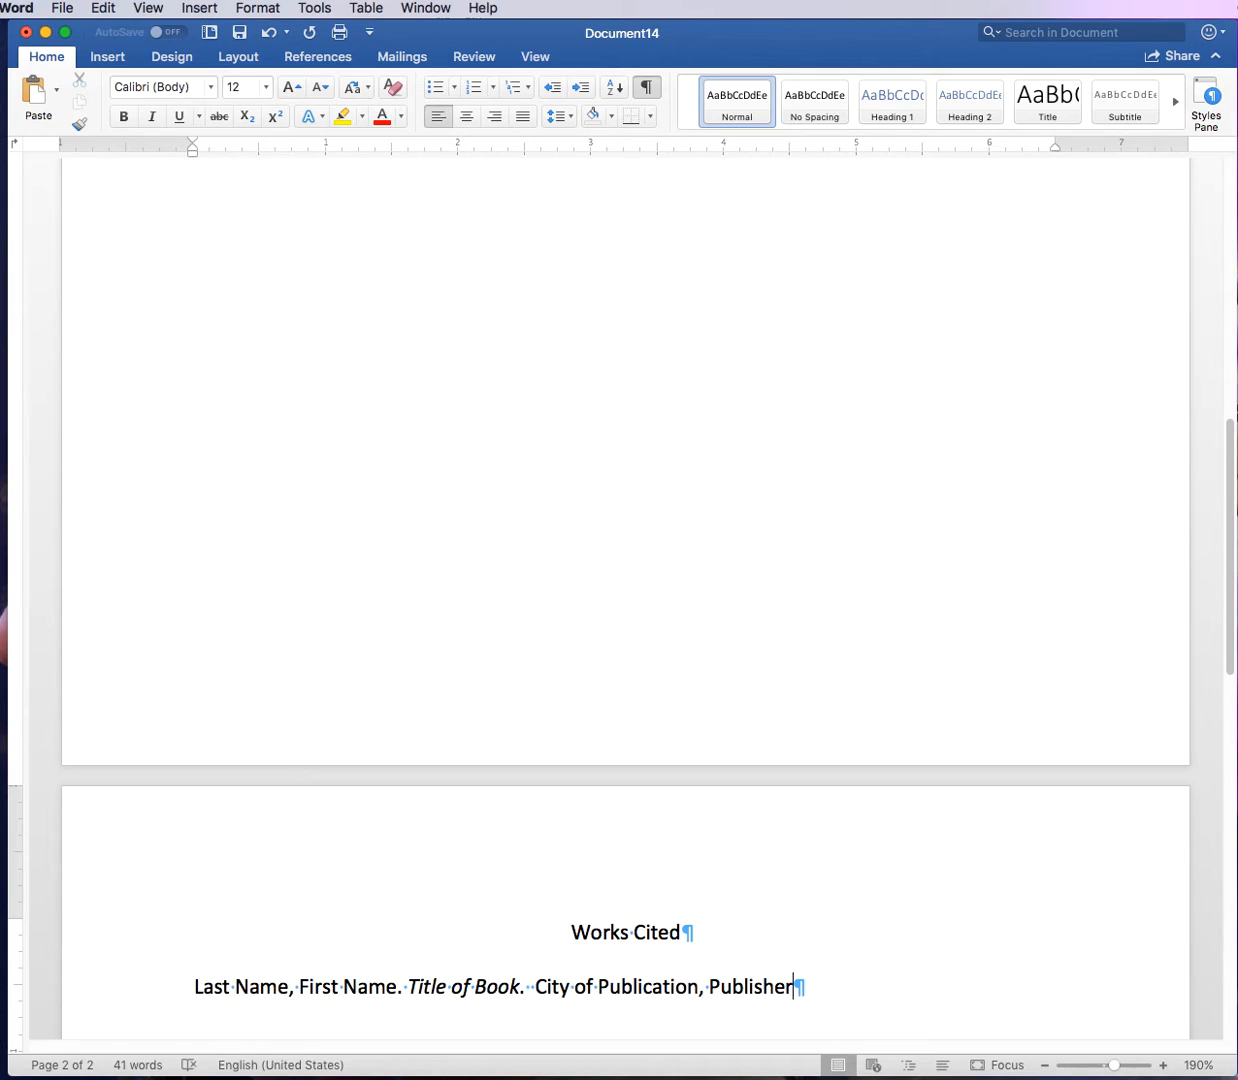
text(, Year of Publication.)
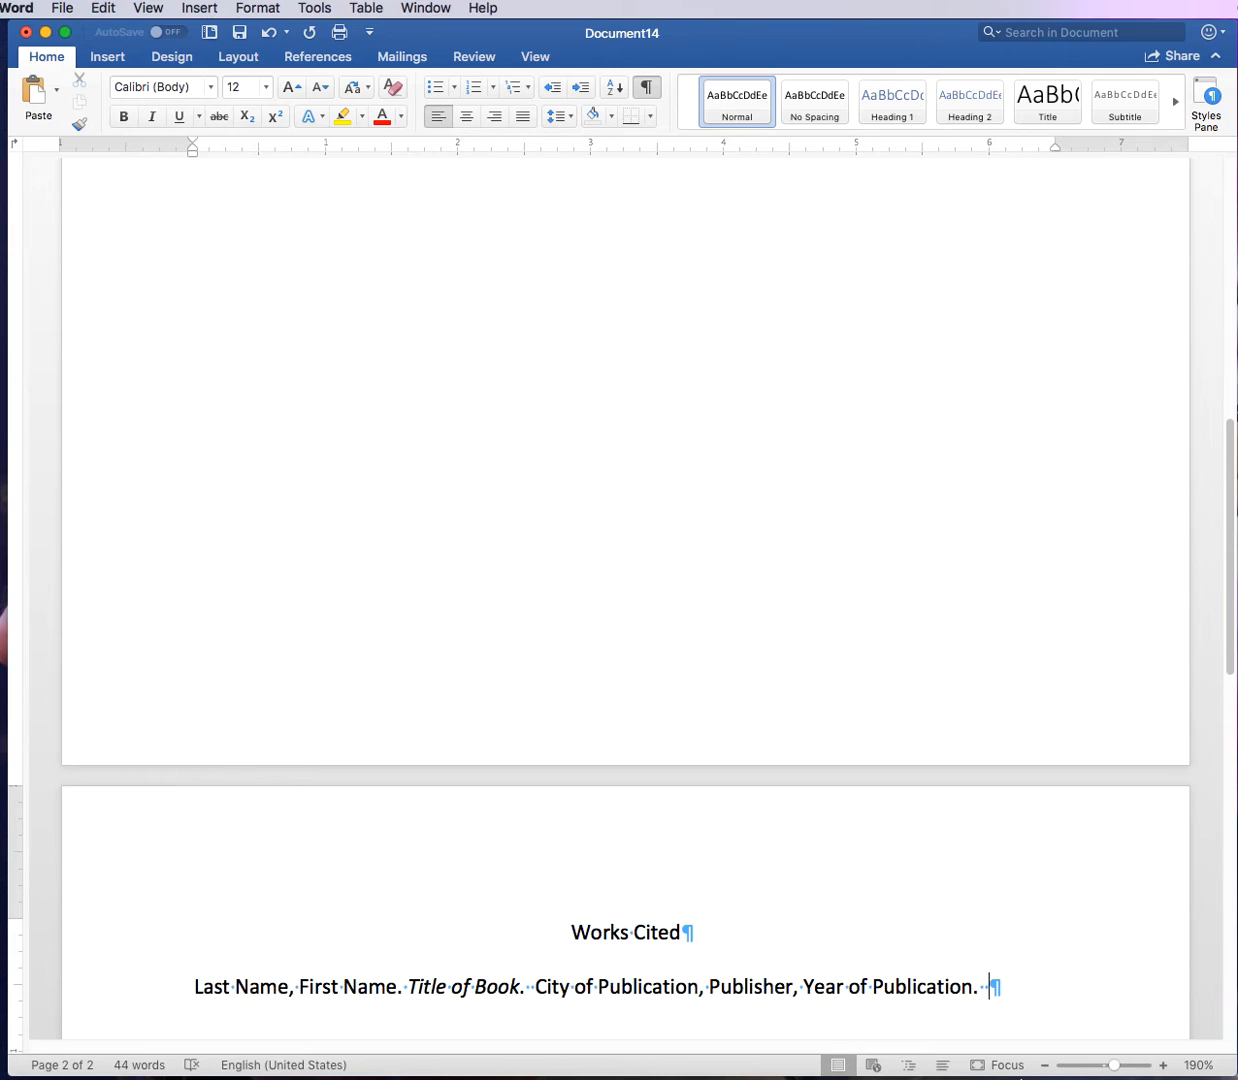
text(  hkjdashfdsudisauhids)
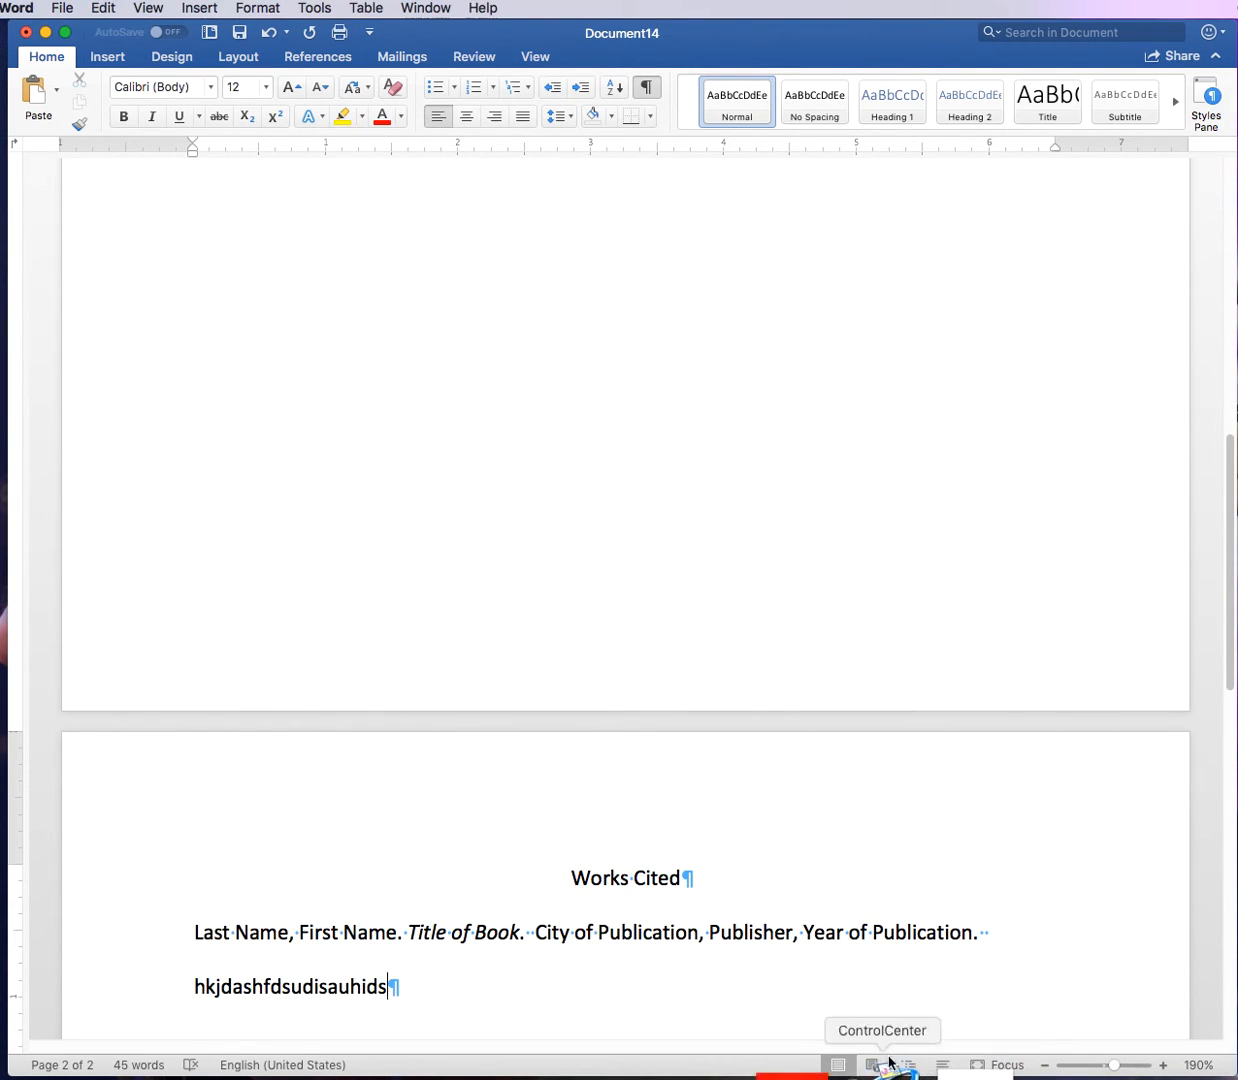
text(.)
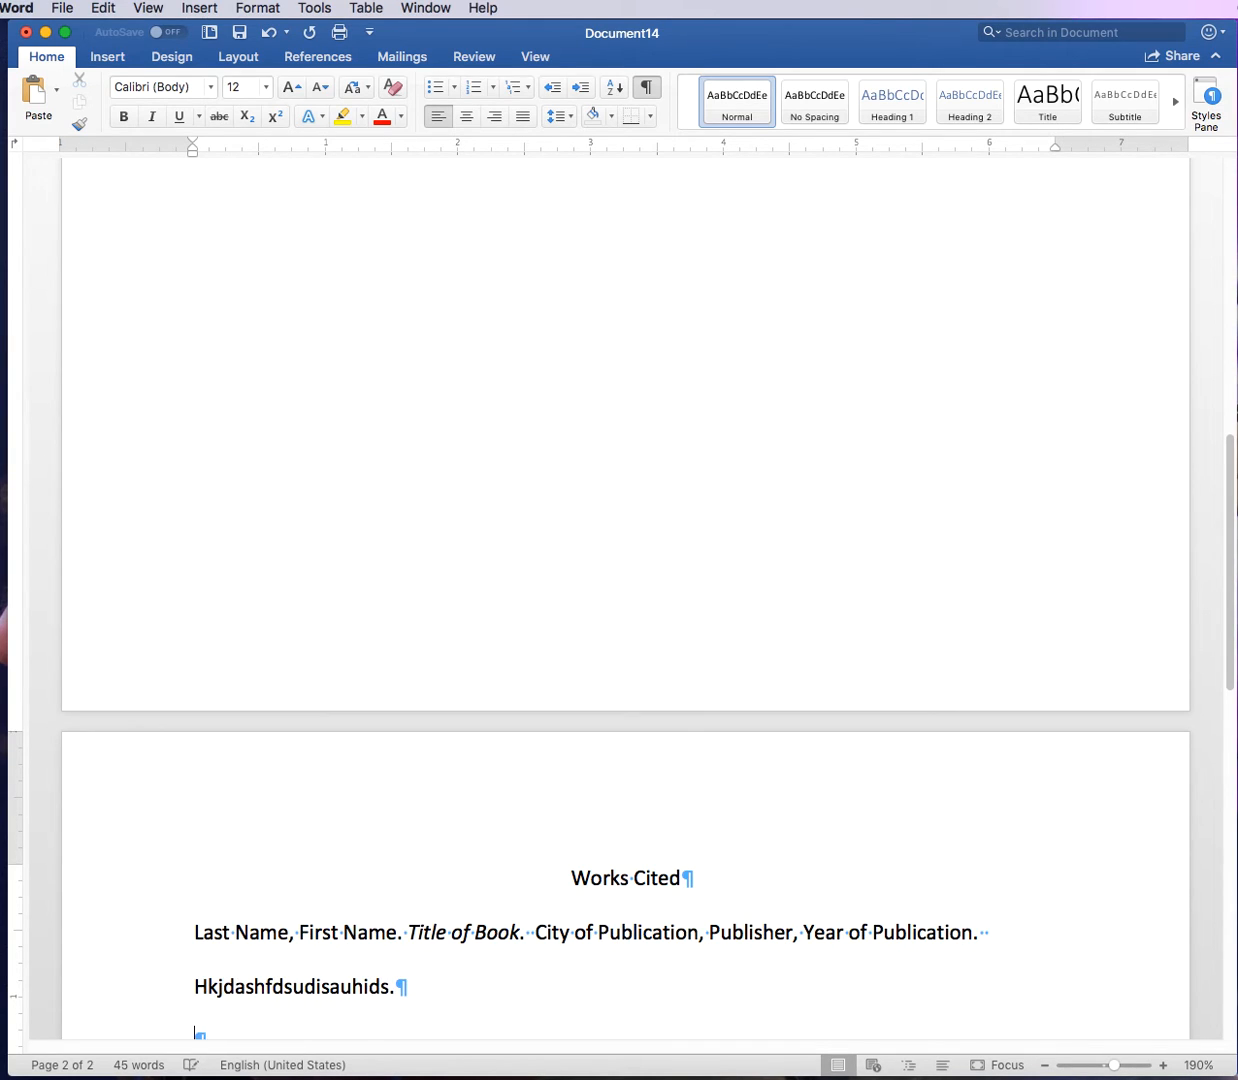
Step: Apply a half-inch hanging indent to the citation so that its second line is indented
click(194, 934)
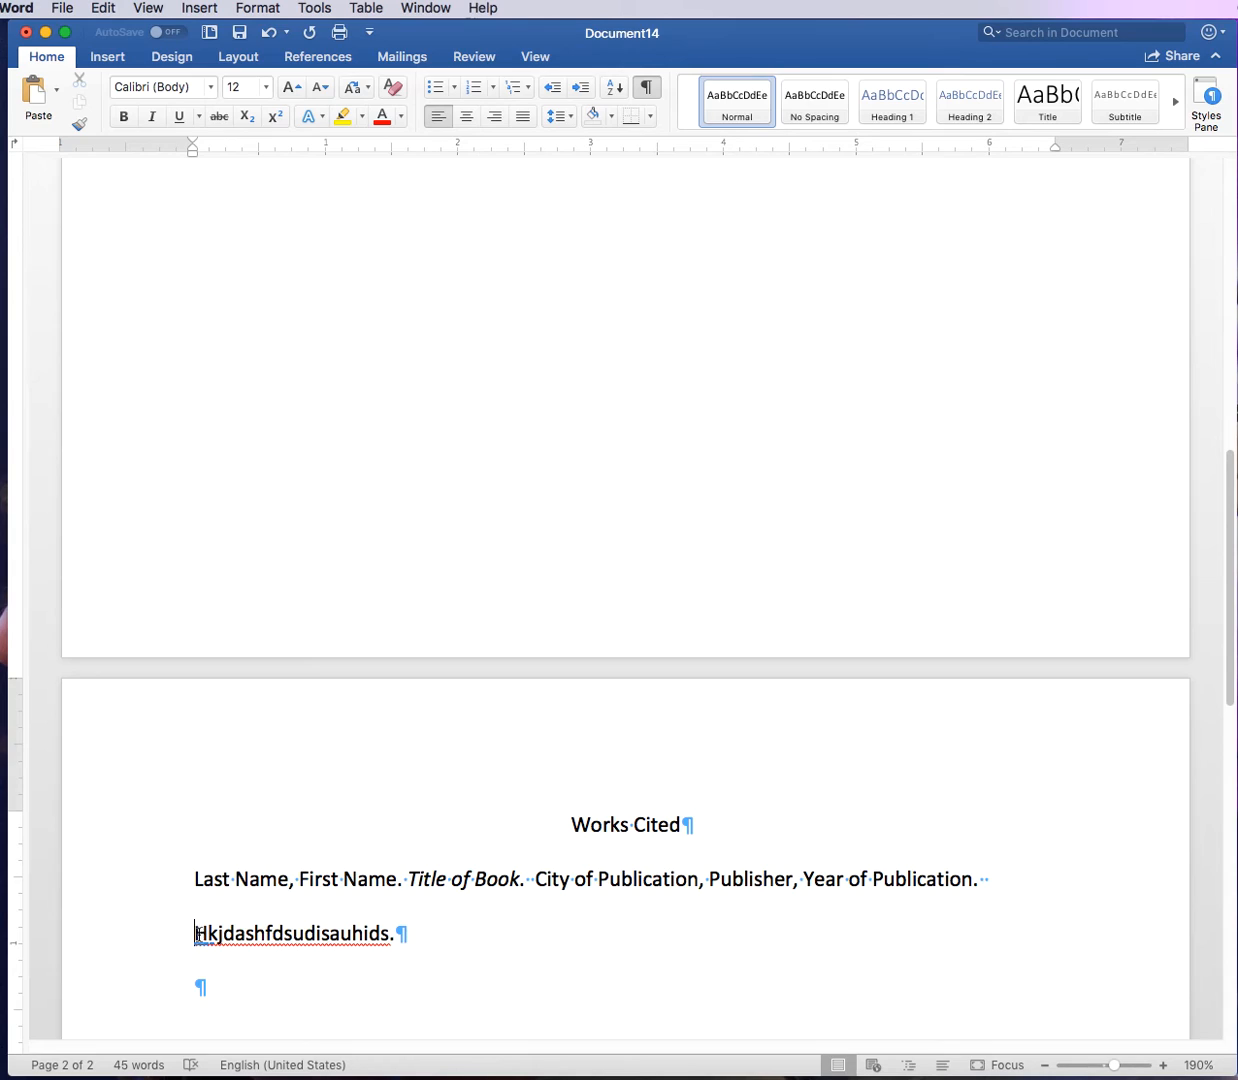
double_click(196, 934)
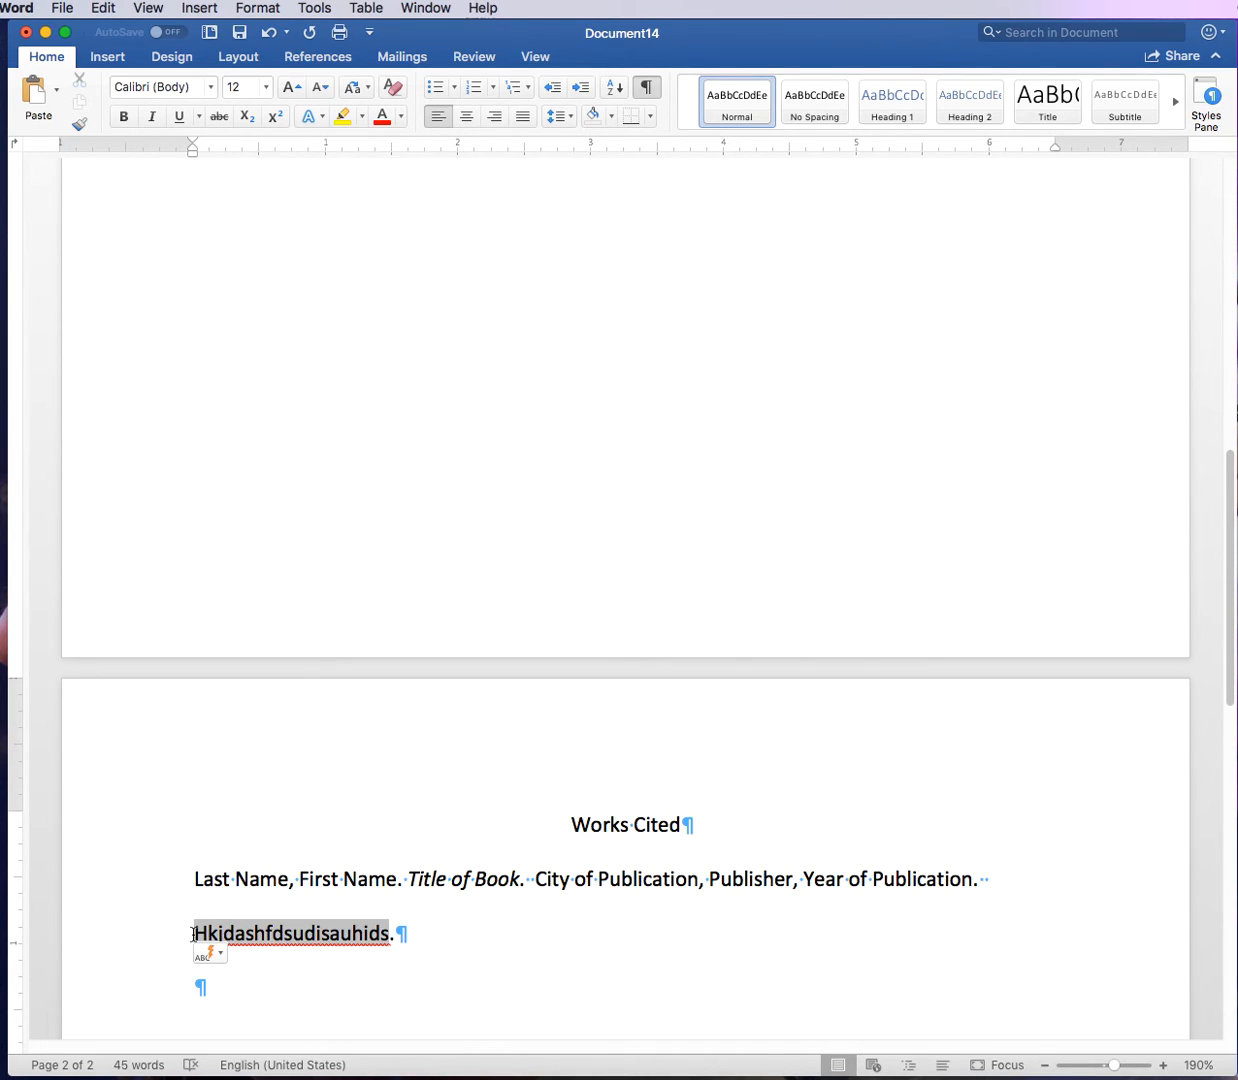
key(Tab)
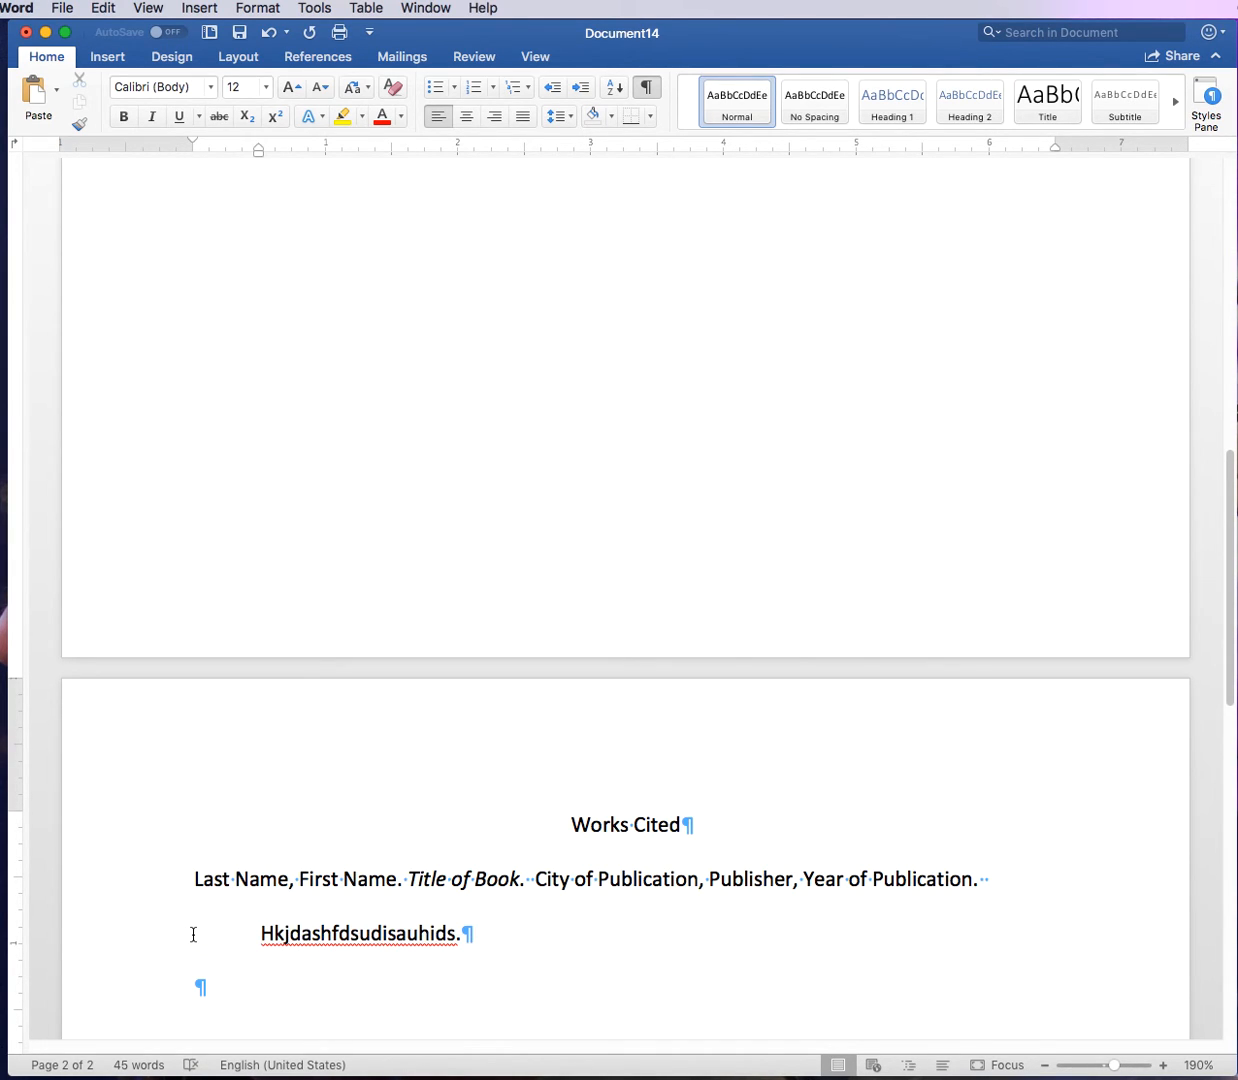
click(393, 1011)
scroll(666, 881, up, 10)
scroll(666, 887, up, 2)
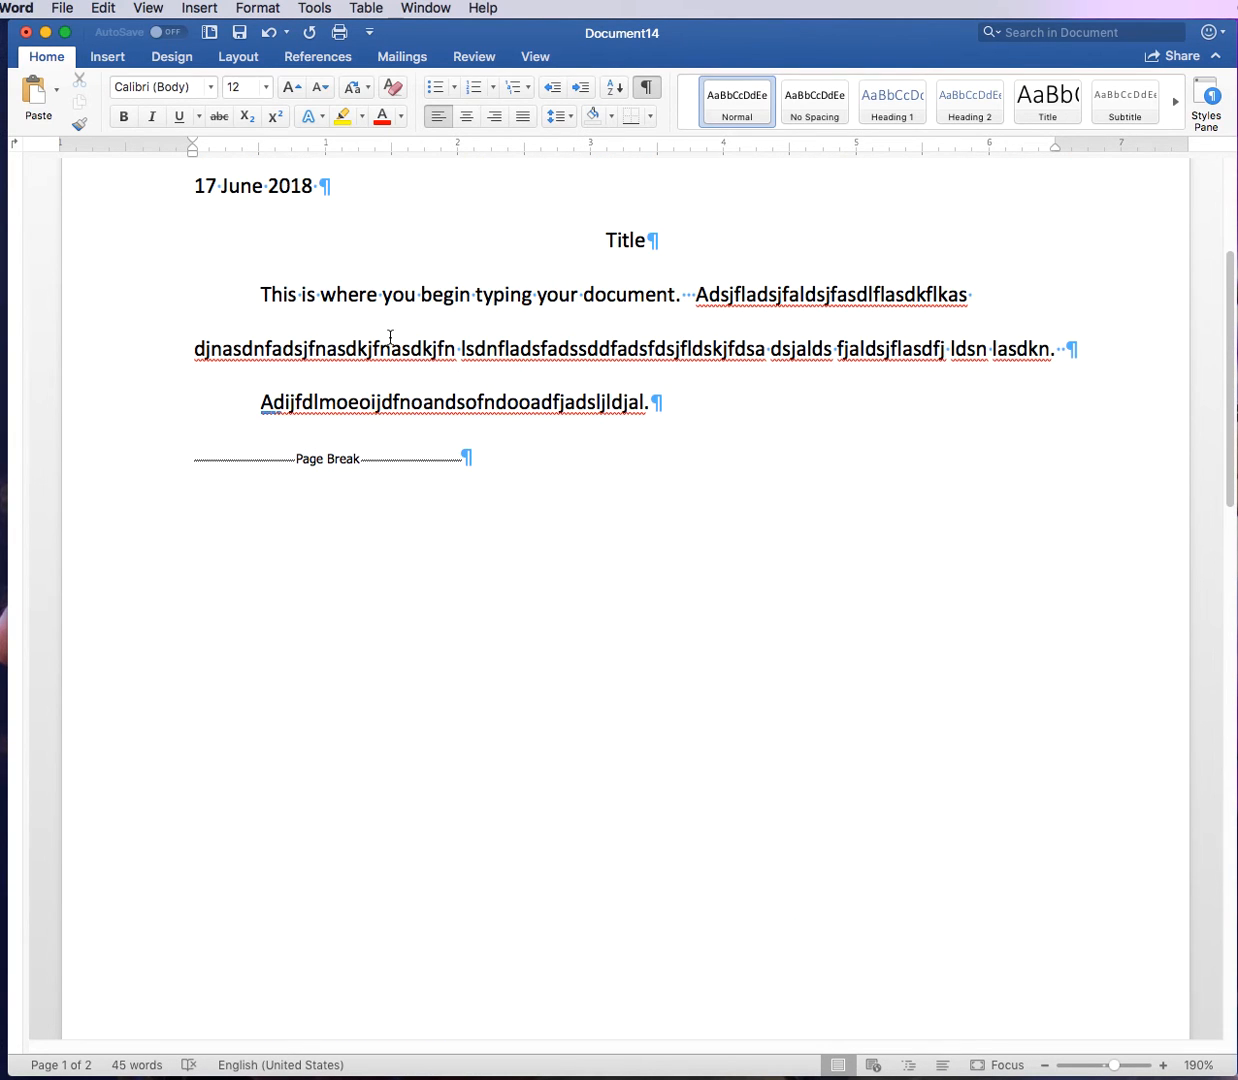
scroll(450, 519, down, 12)
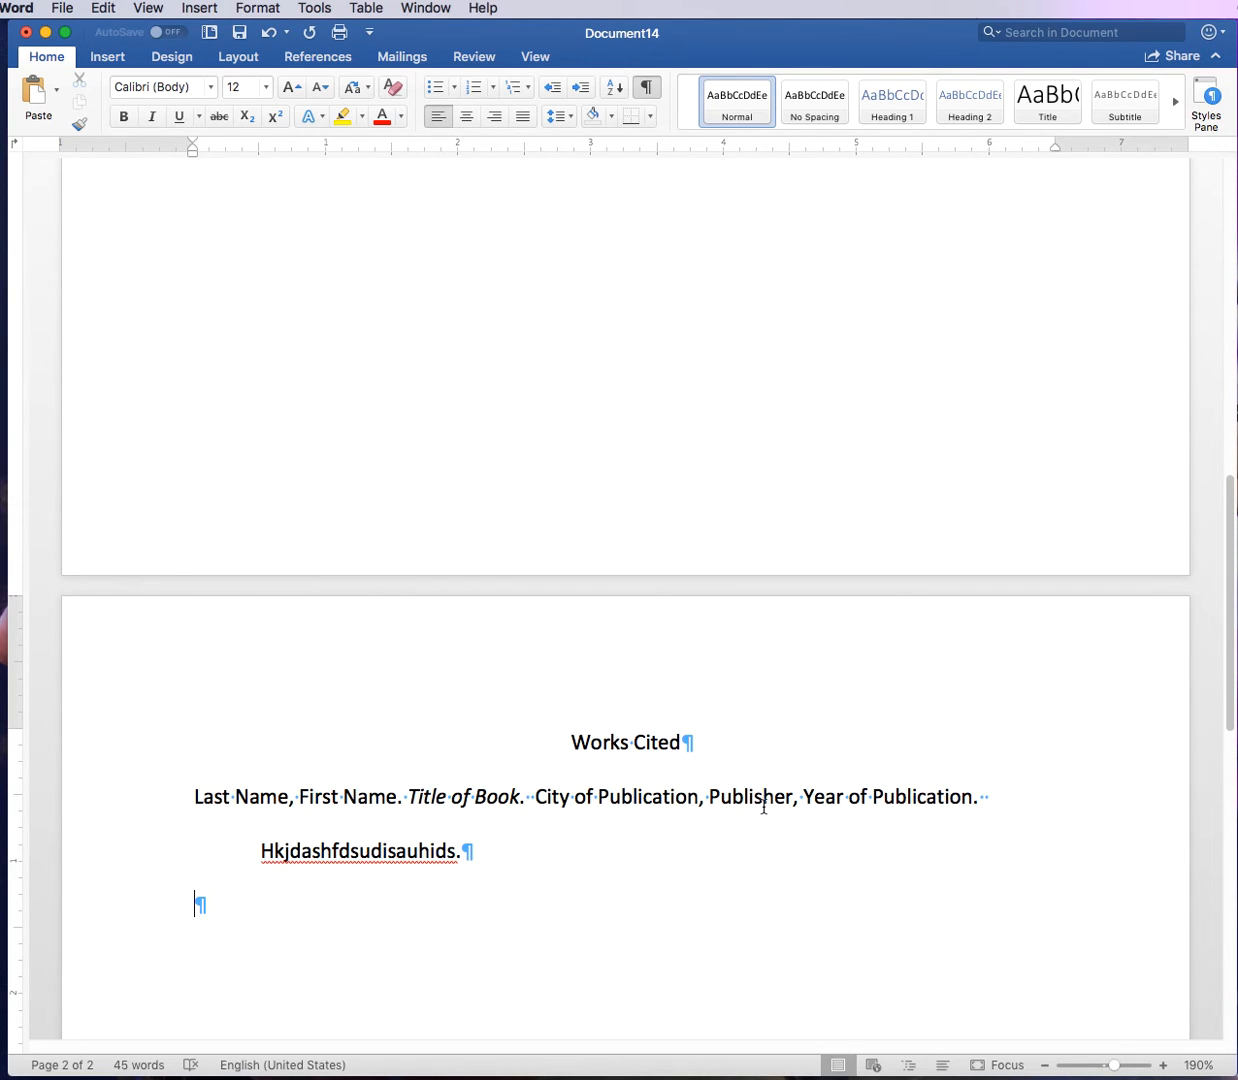
scroll(652, 779, up, 8)
scroll(657, 776, up, 6)
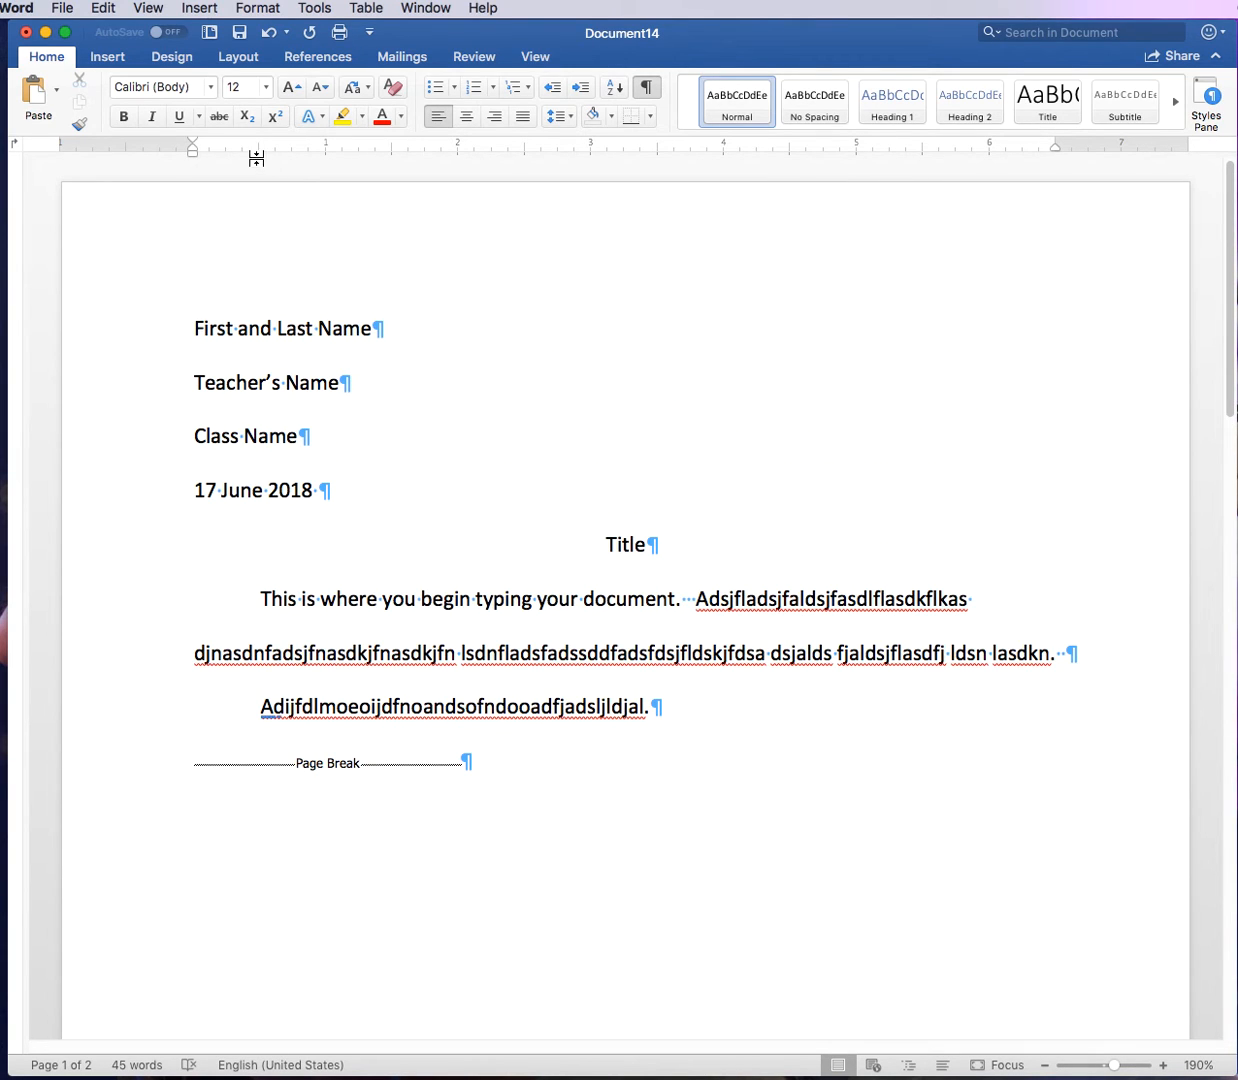
Step: Open the page header for editing and write the placeholder "Last Name" in it
click(203, 12)
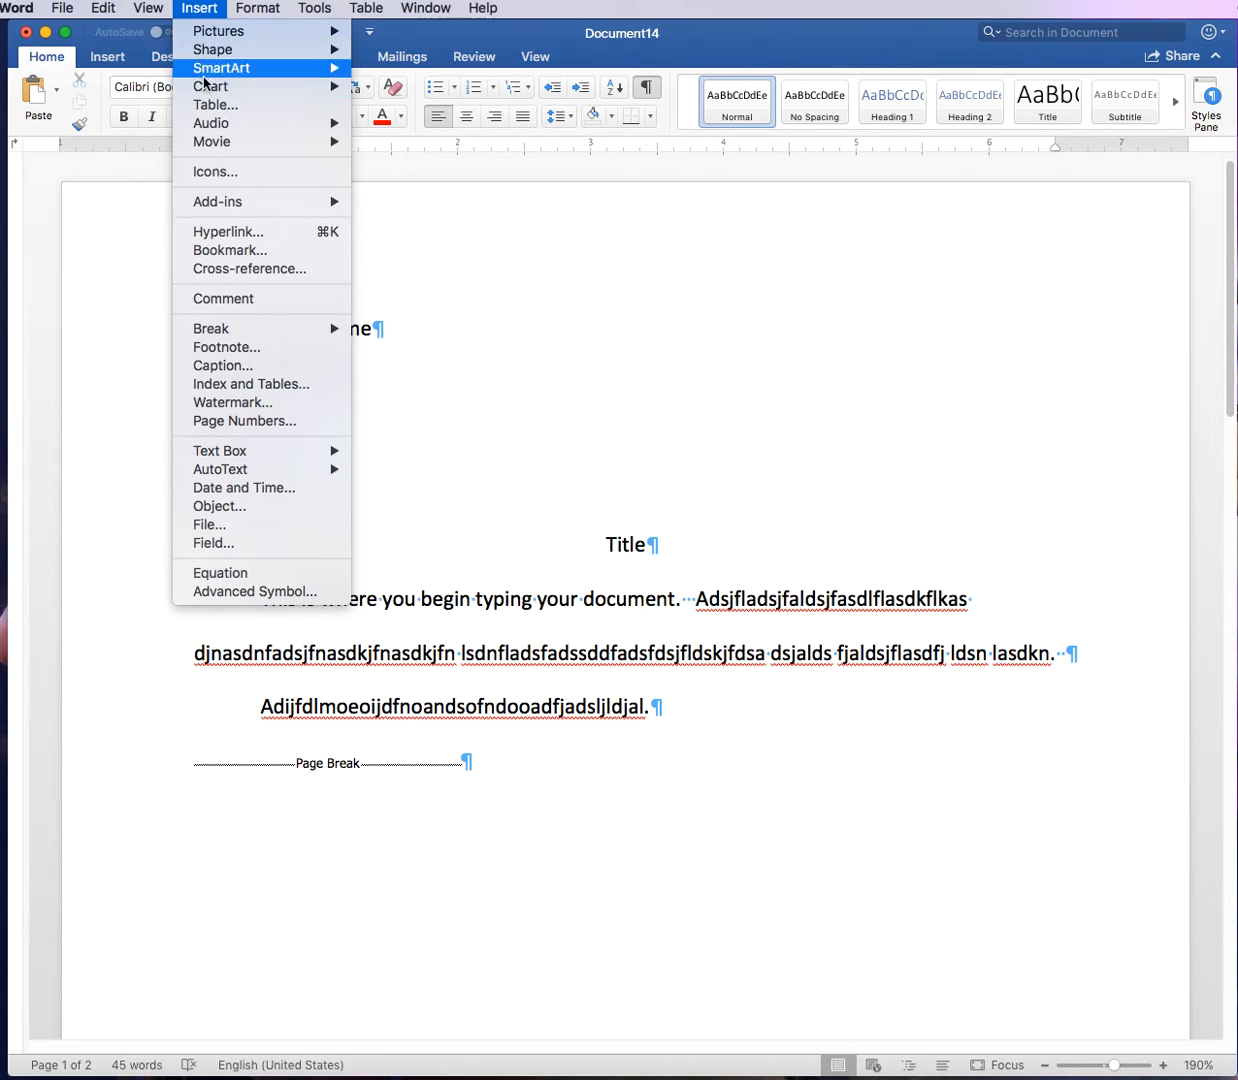
mouse_move(249, 338)
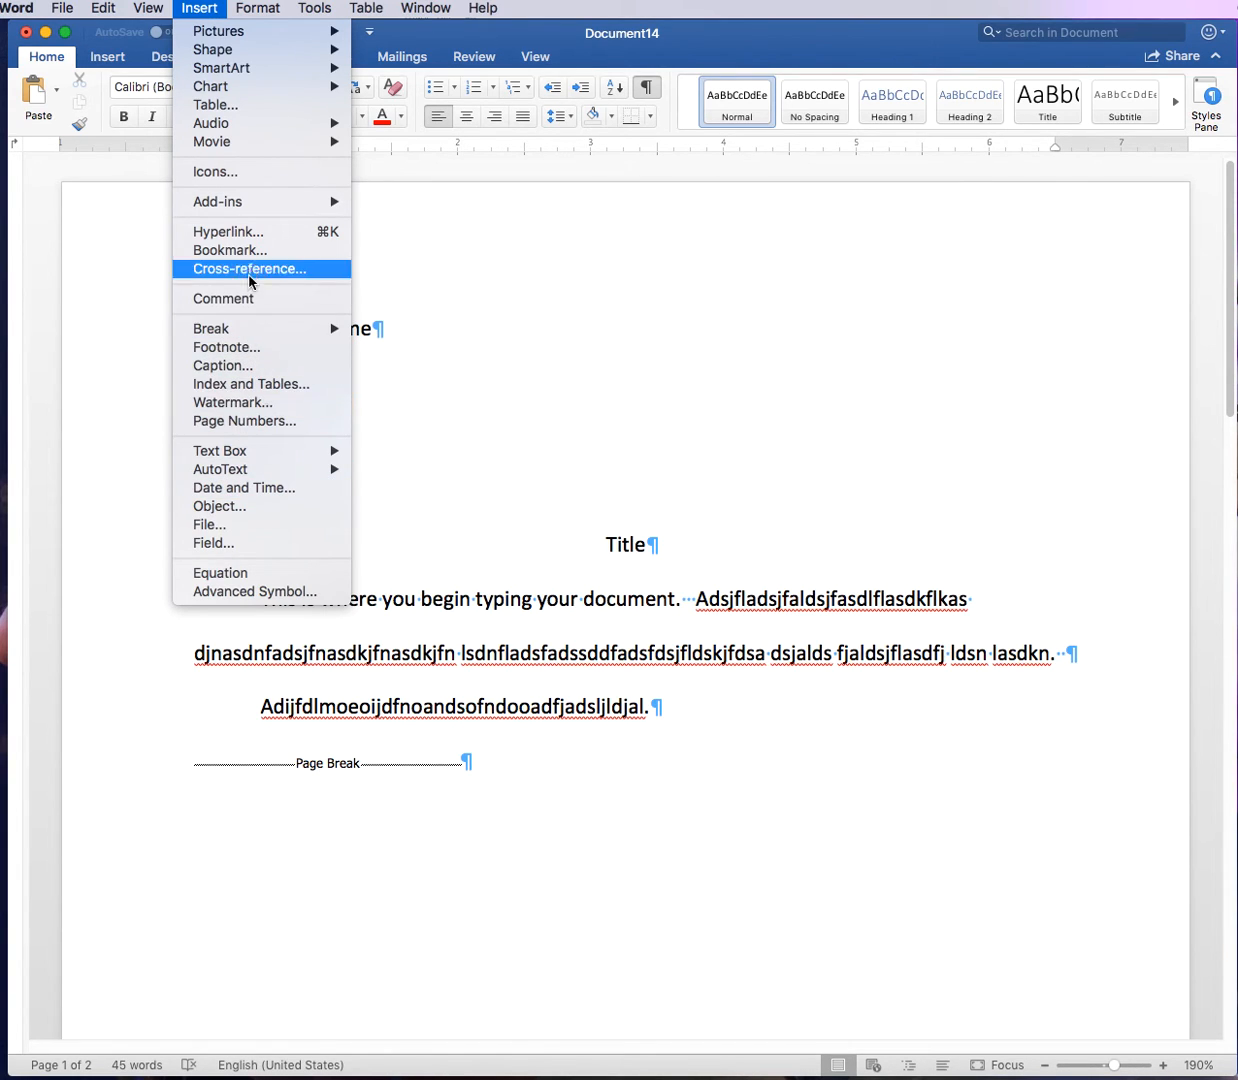
mouse_move(255, 128)
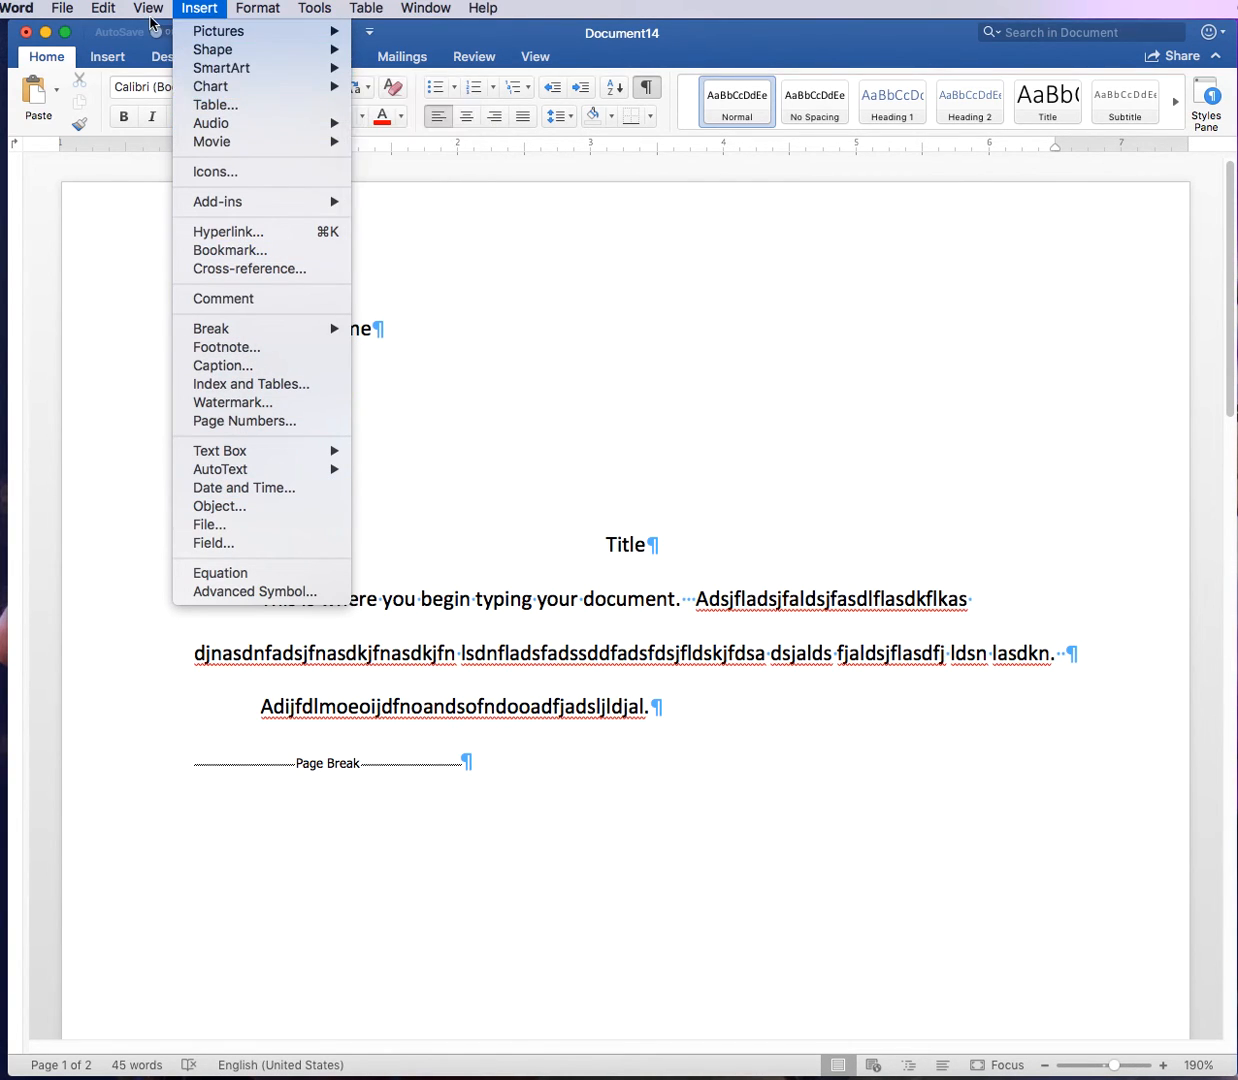
mouse_move(150, 14)
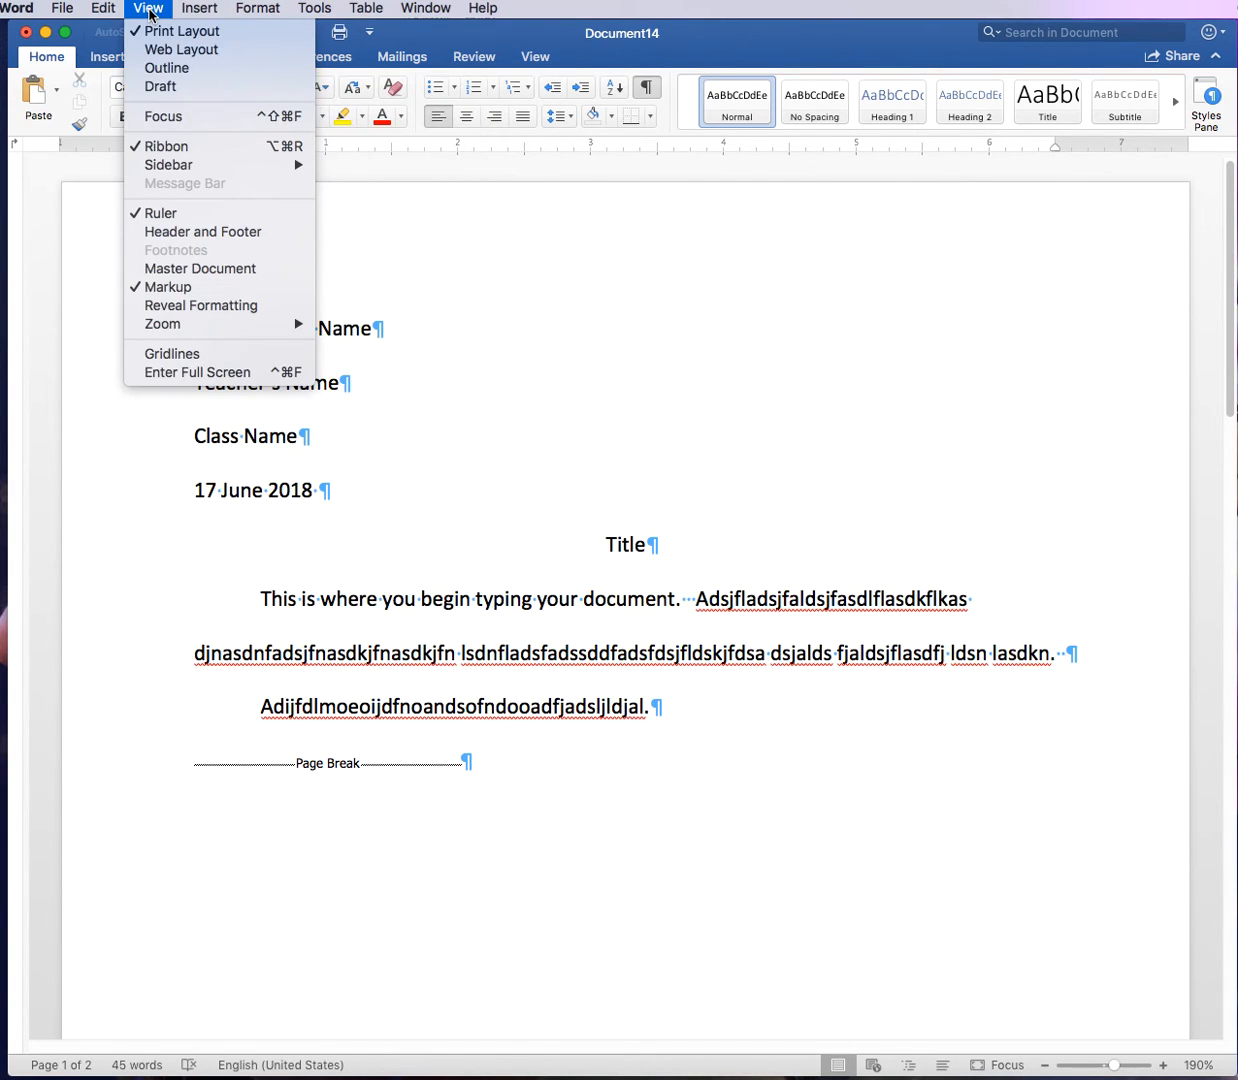
click(163, 232)
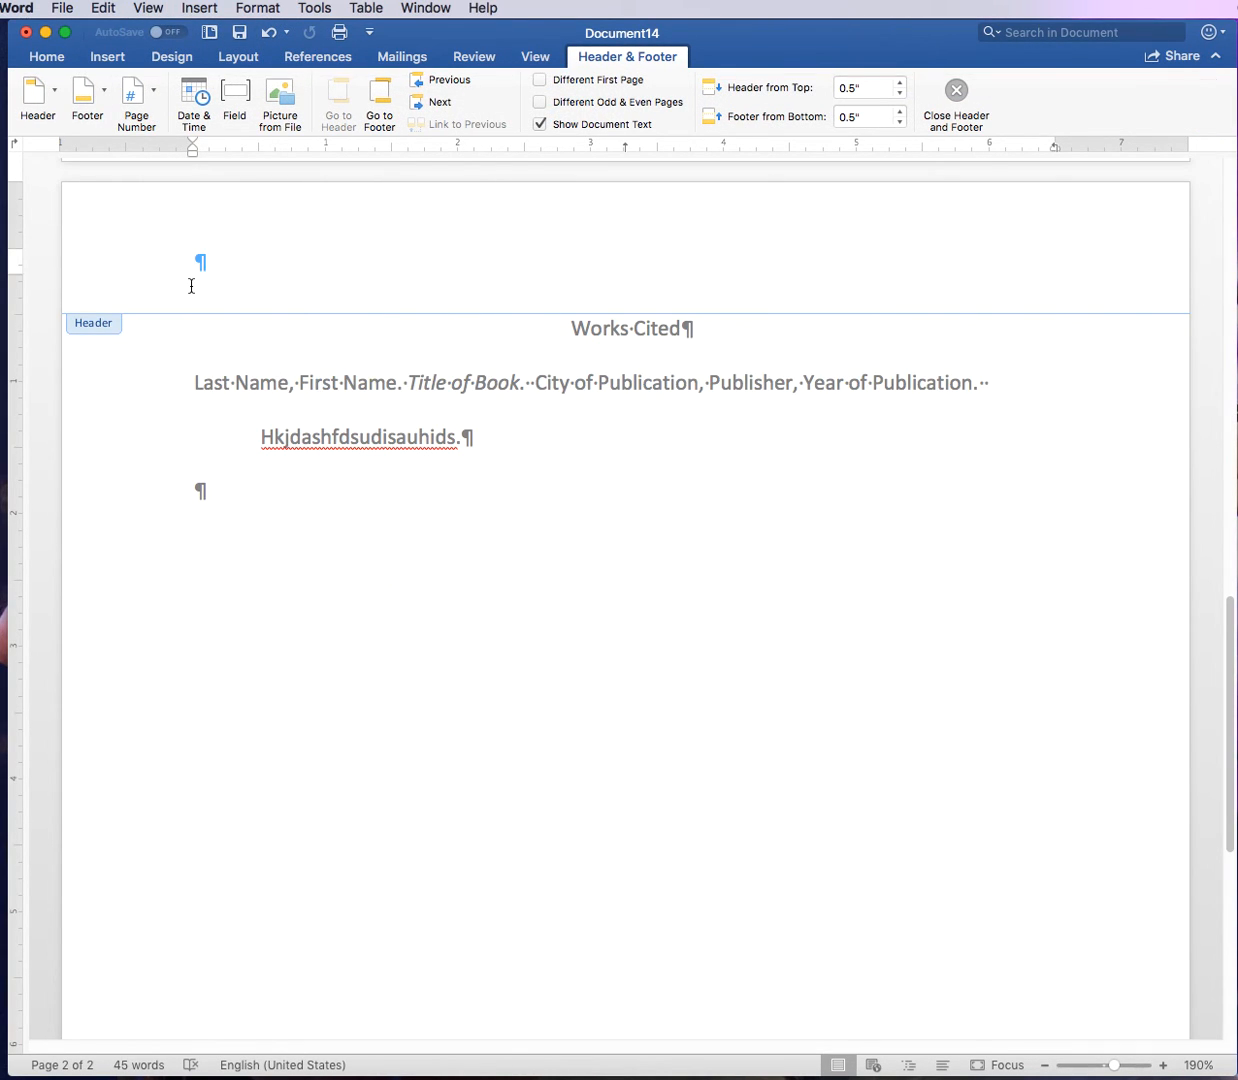
text(Last Name)
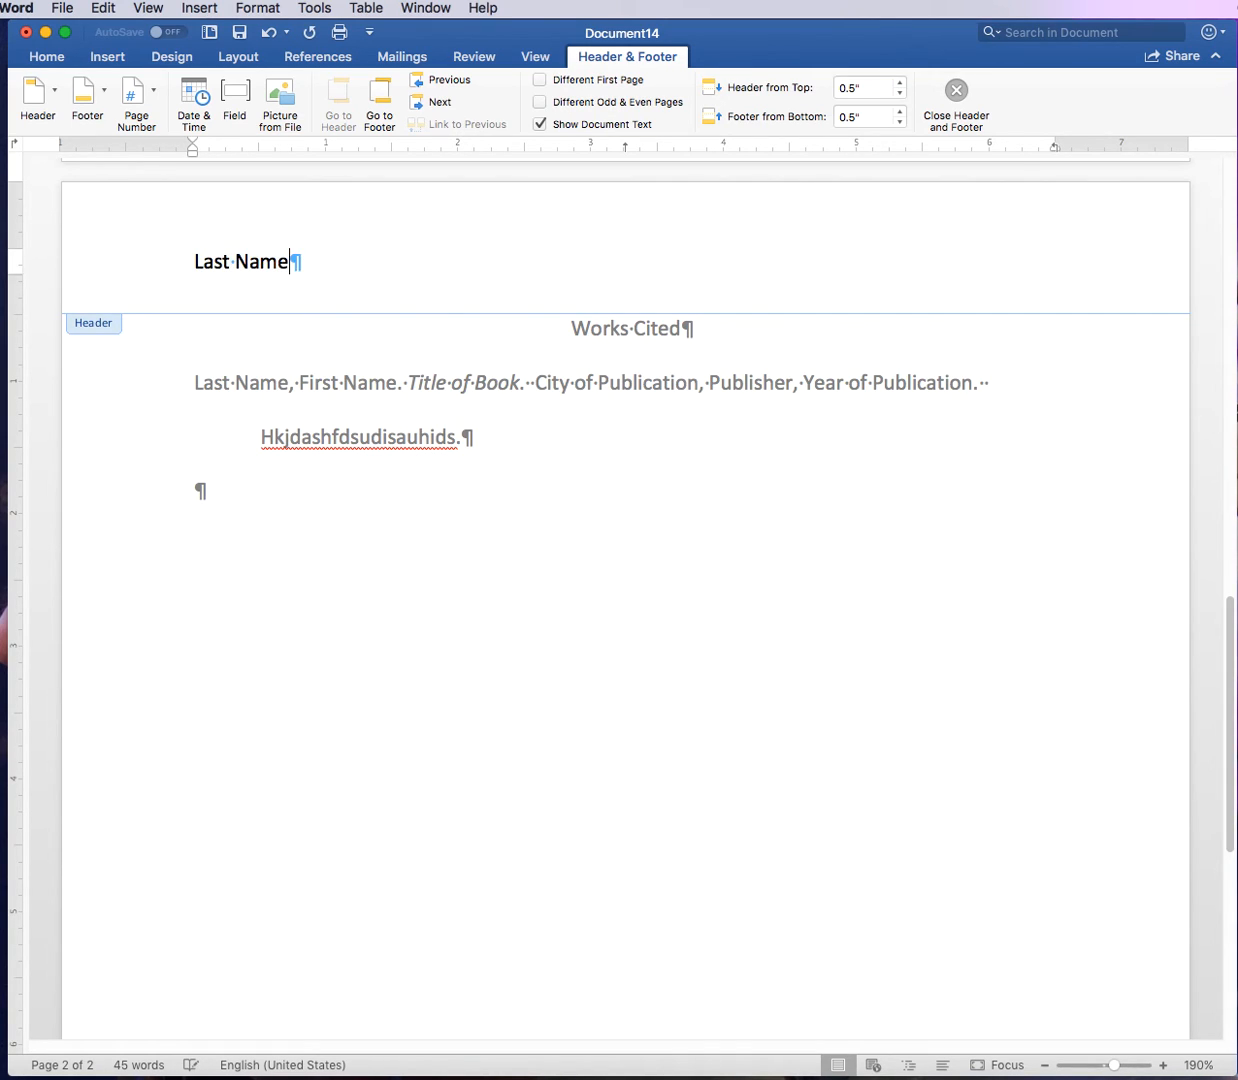
Step: Right-align the "Last Name" text in the header and place the cursor at its end
drag(294, 262, 157, 268)
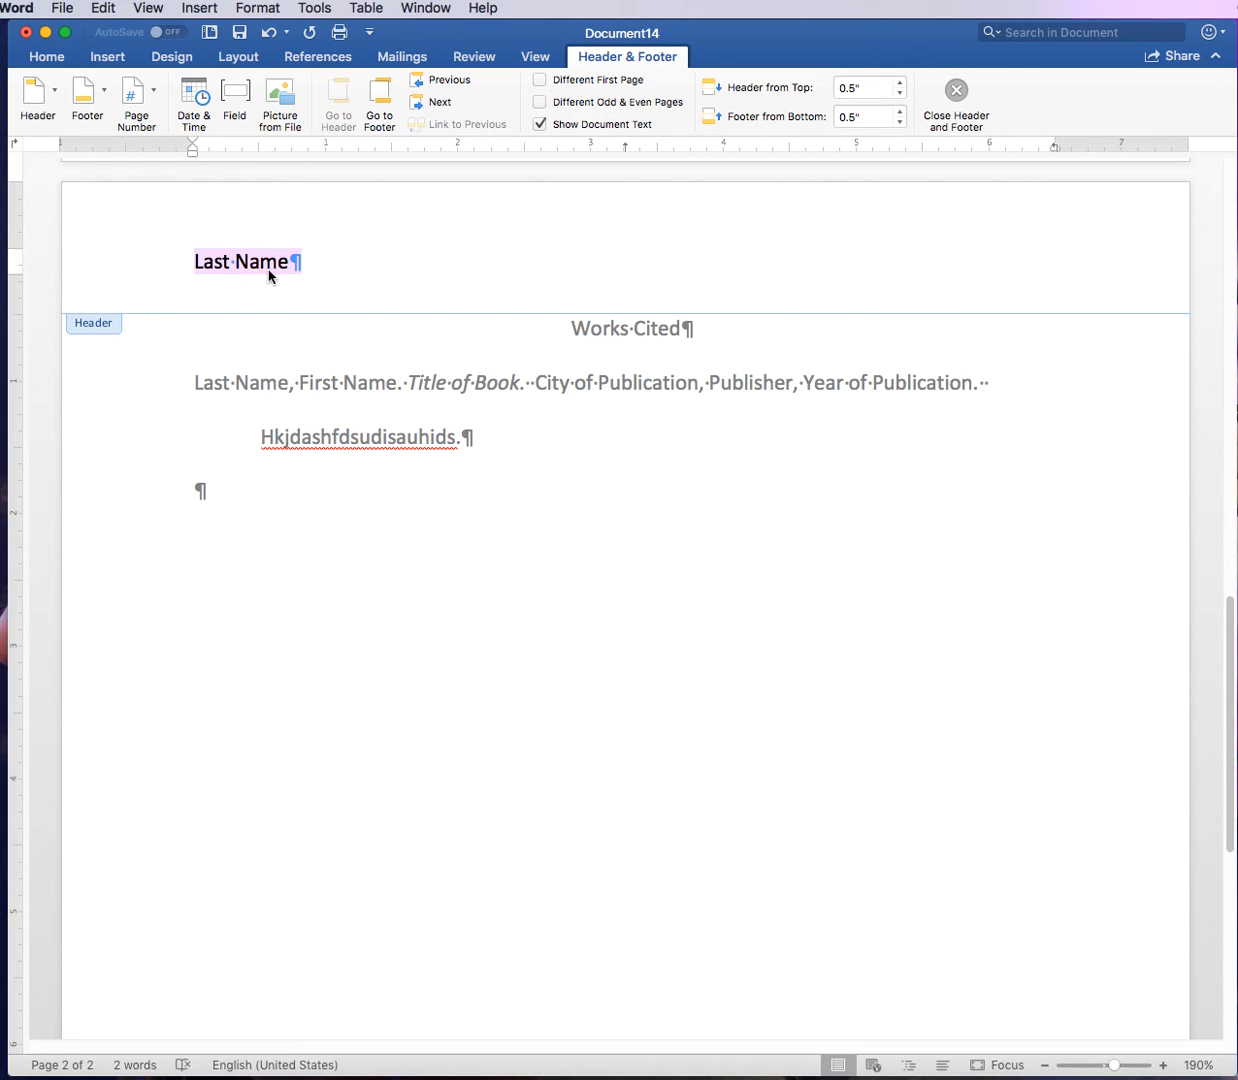
click(52, 60)
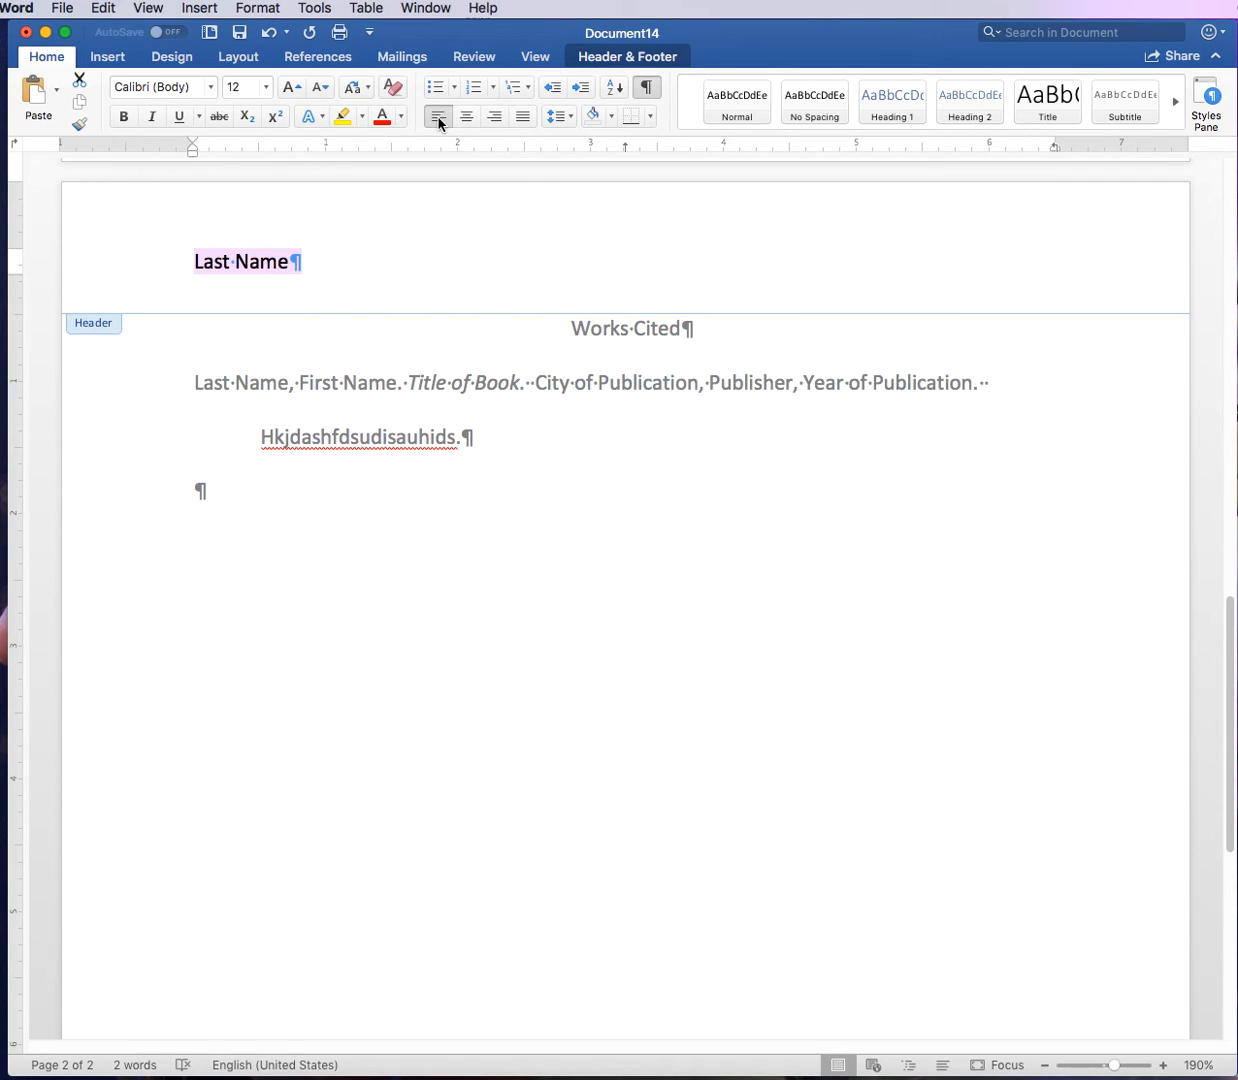
click(494, 116)
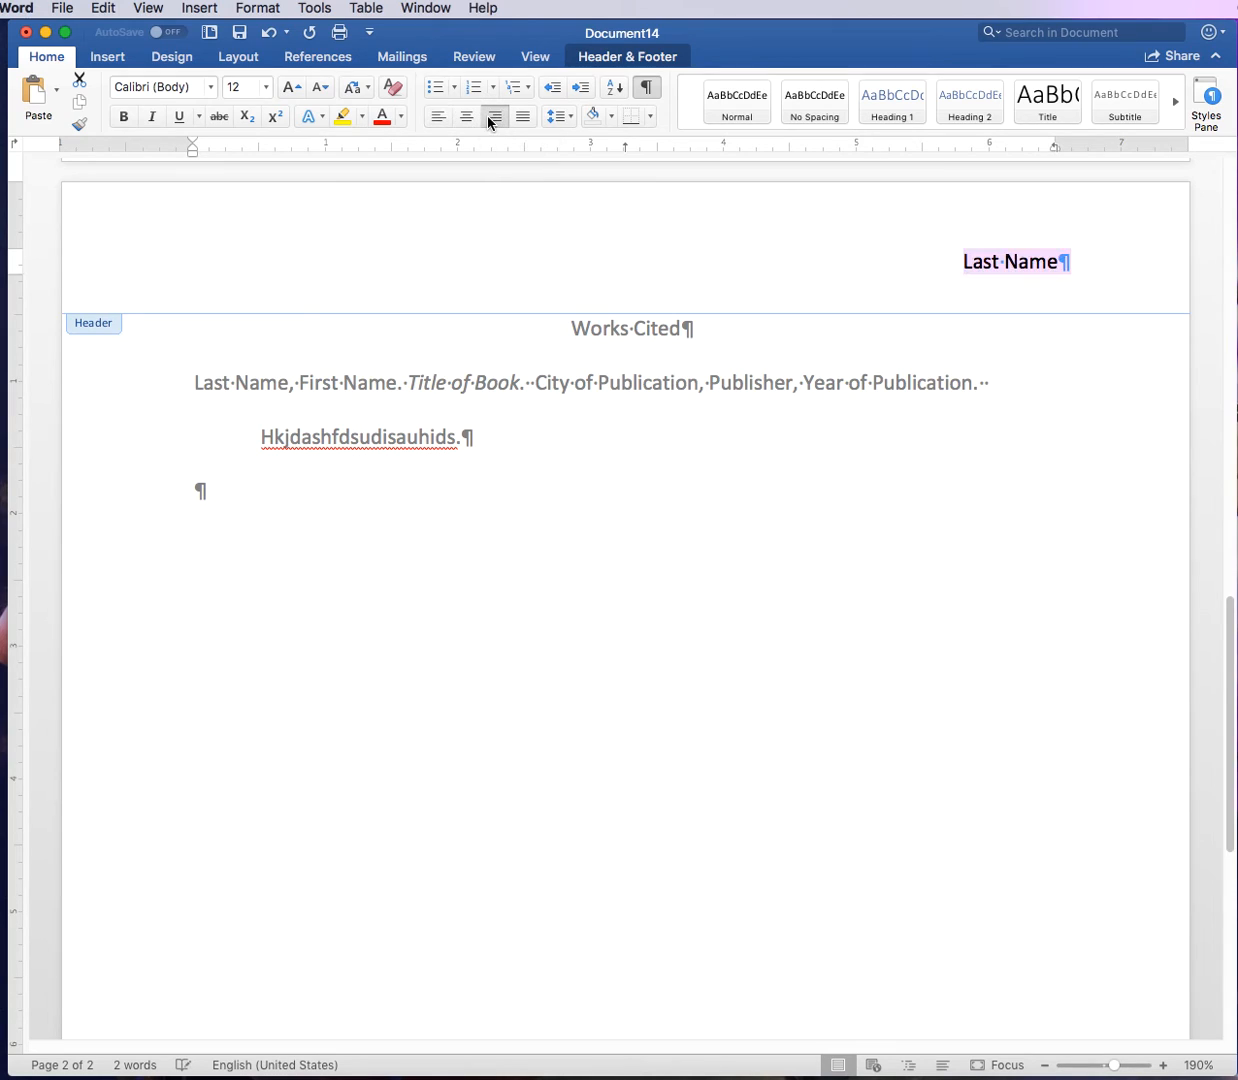
click(1090, 272)
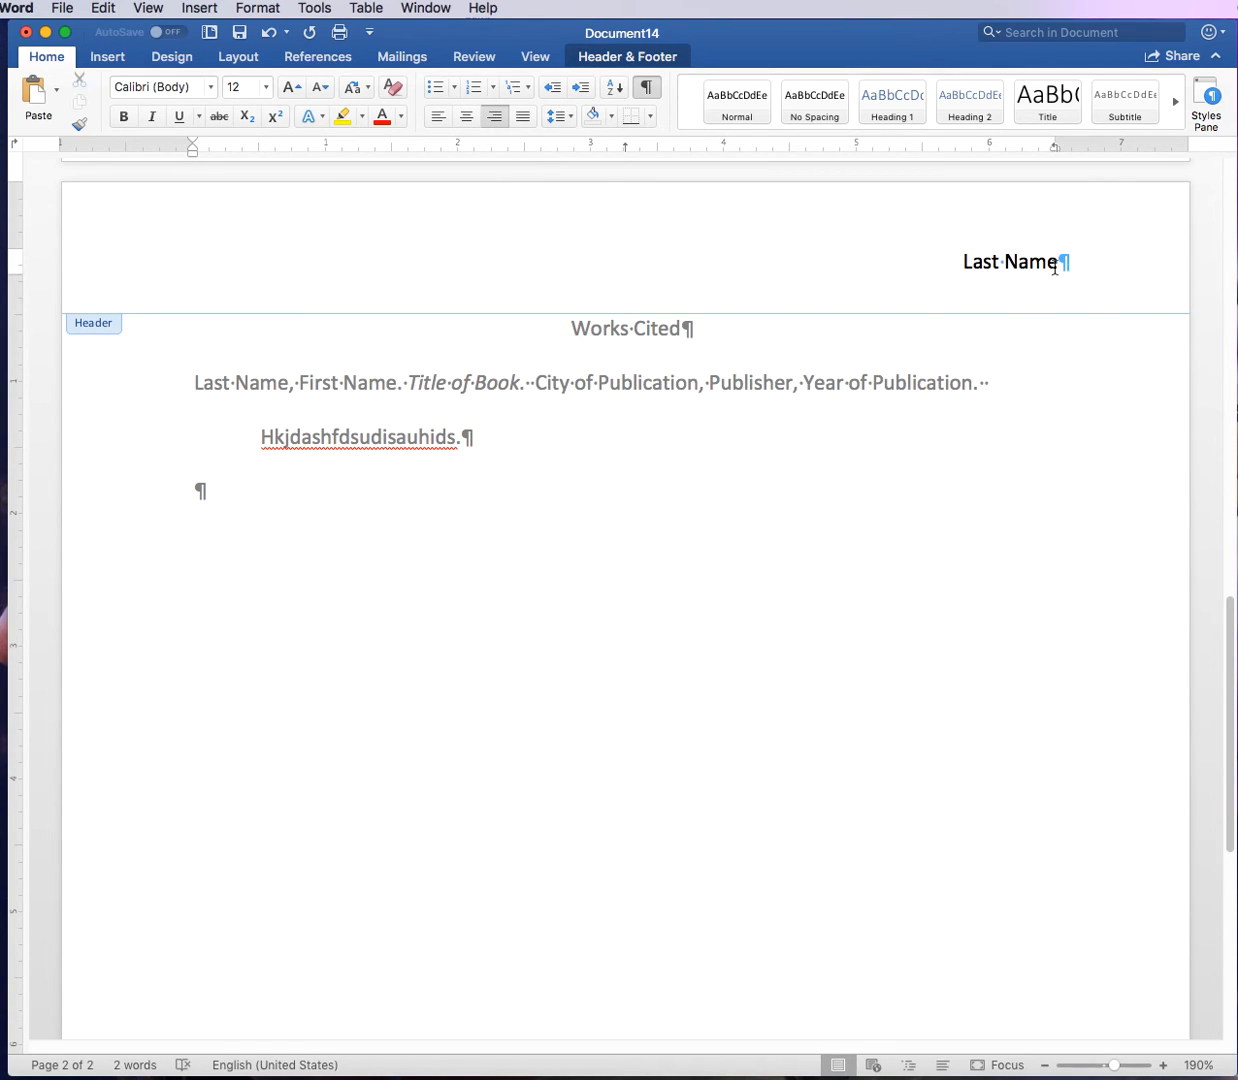
Step: Insert right-aligned page numbers in the header, with the number also shown on the first page
click(206, 12)
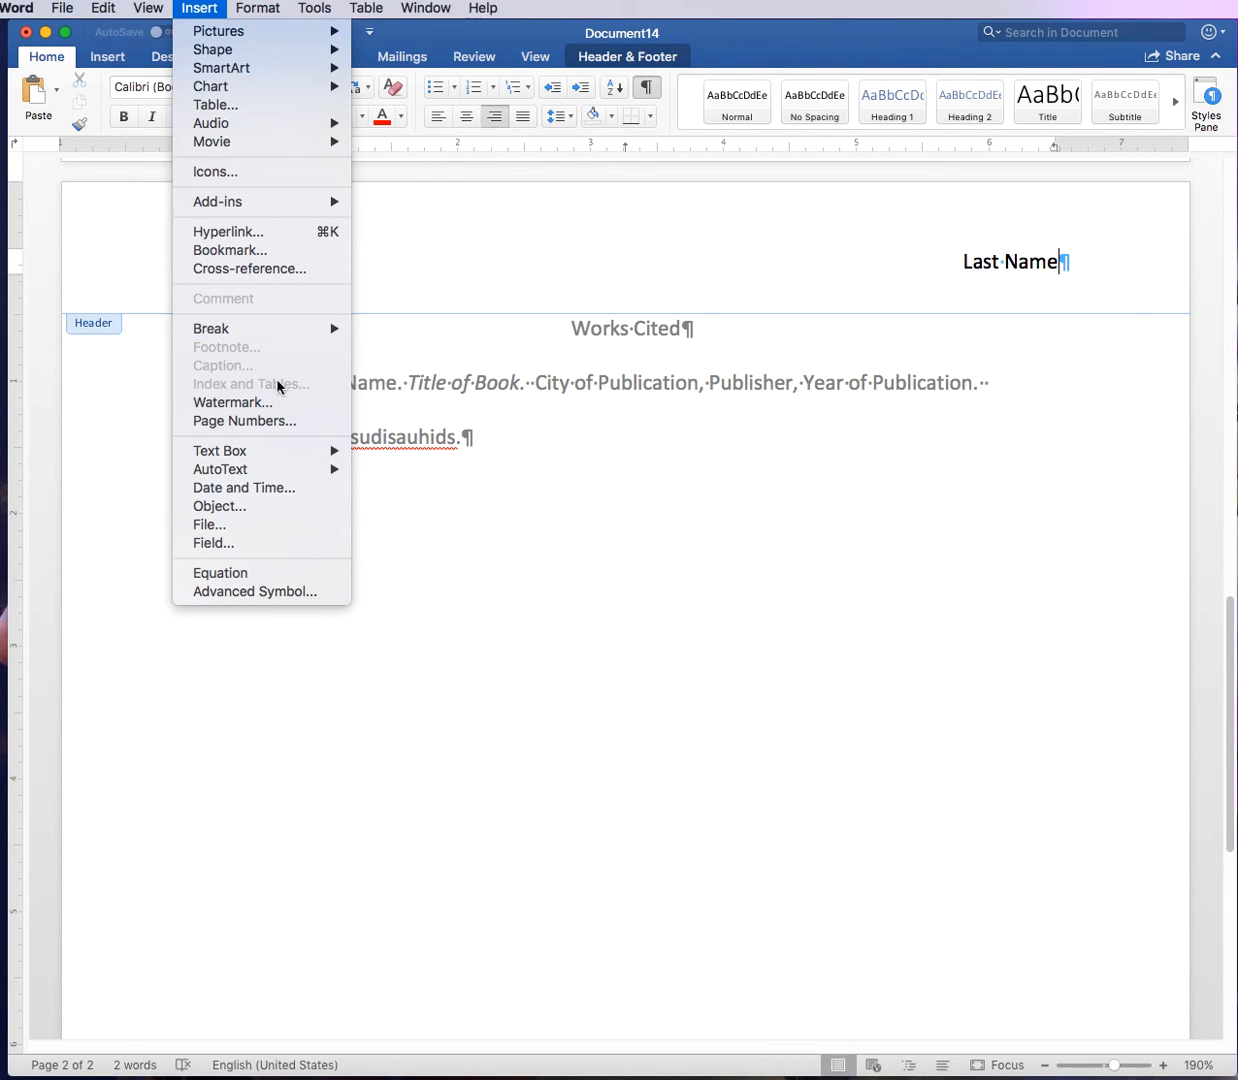
click(275, 420)
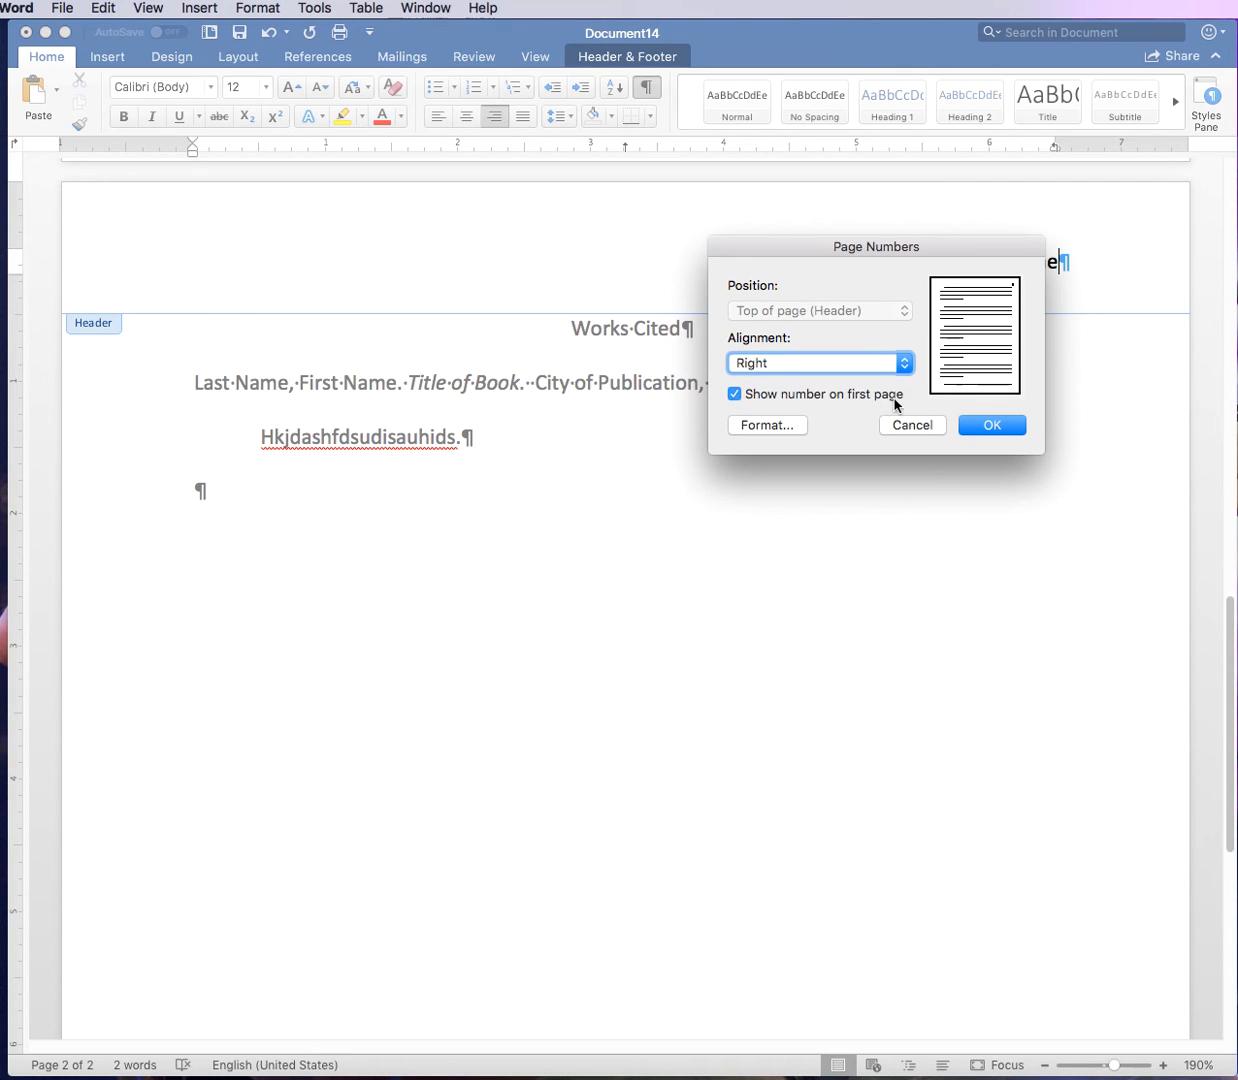
click(989, 428)
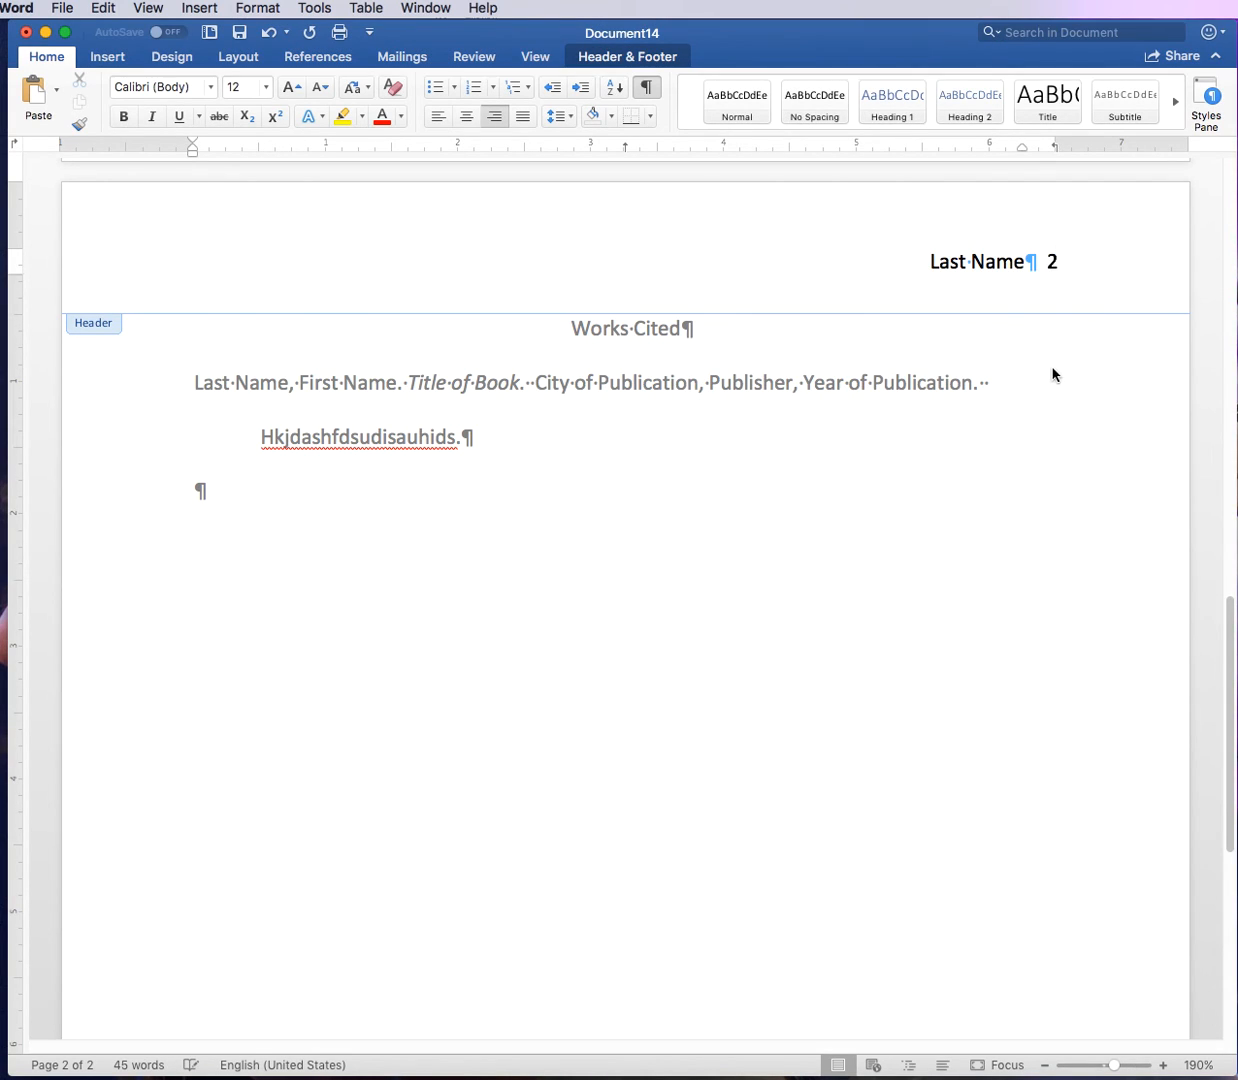
Step: Change the font of the header's last name and page number to Times, and return to the document body
click(970, 263)
click(926, 258)
shift+click(1066, 258)
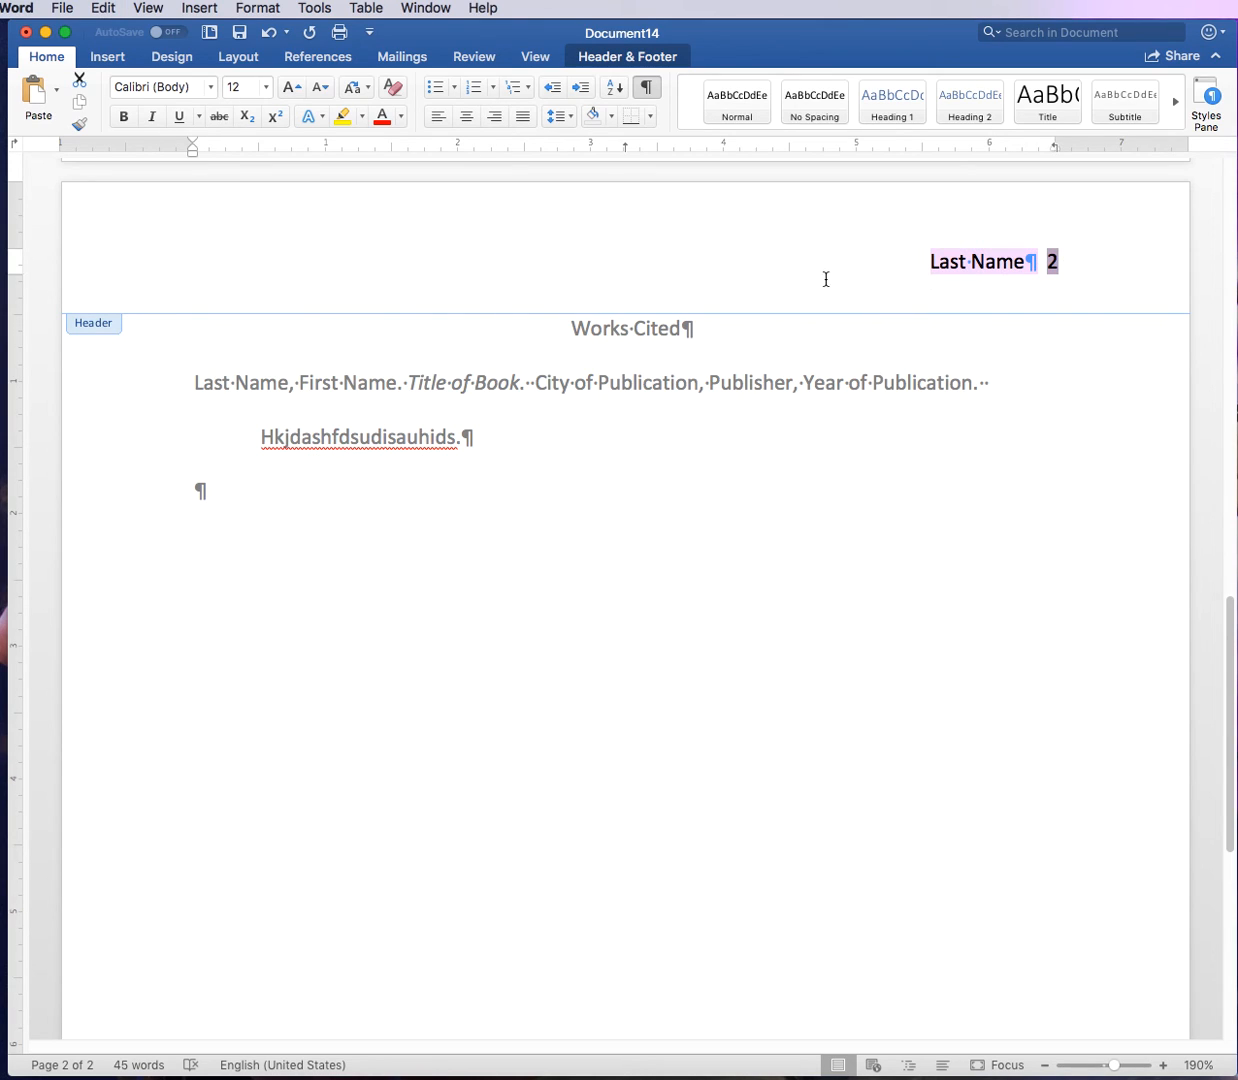
click(209, 88)
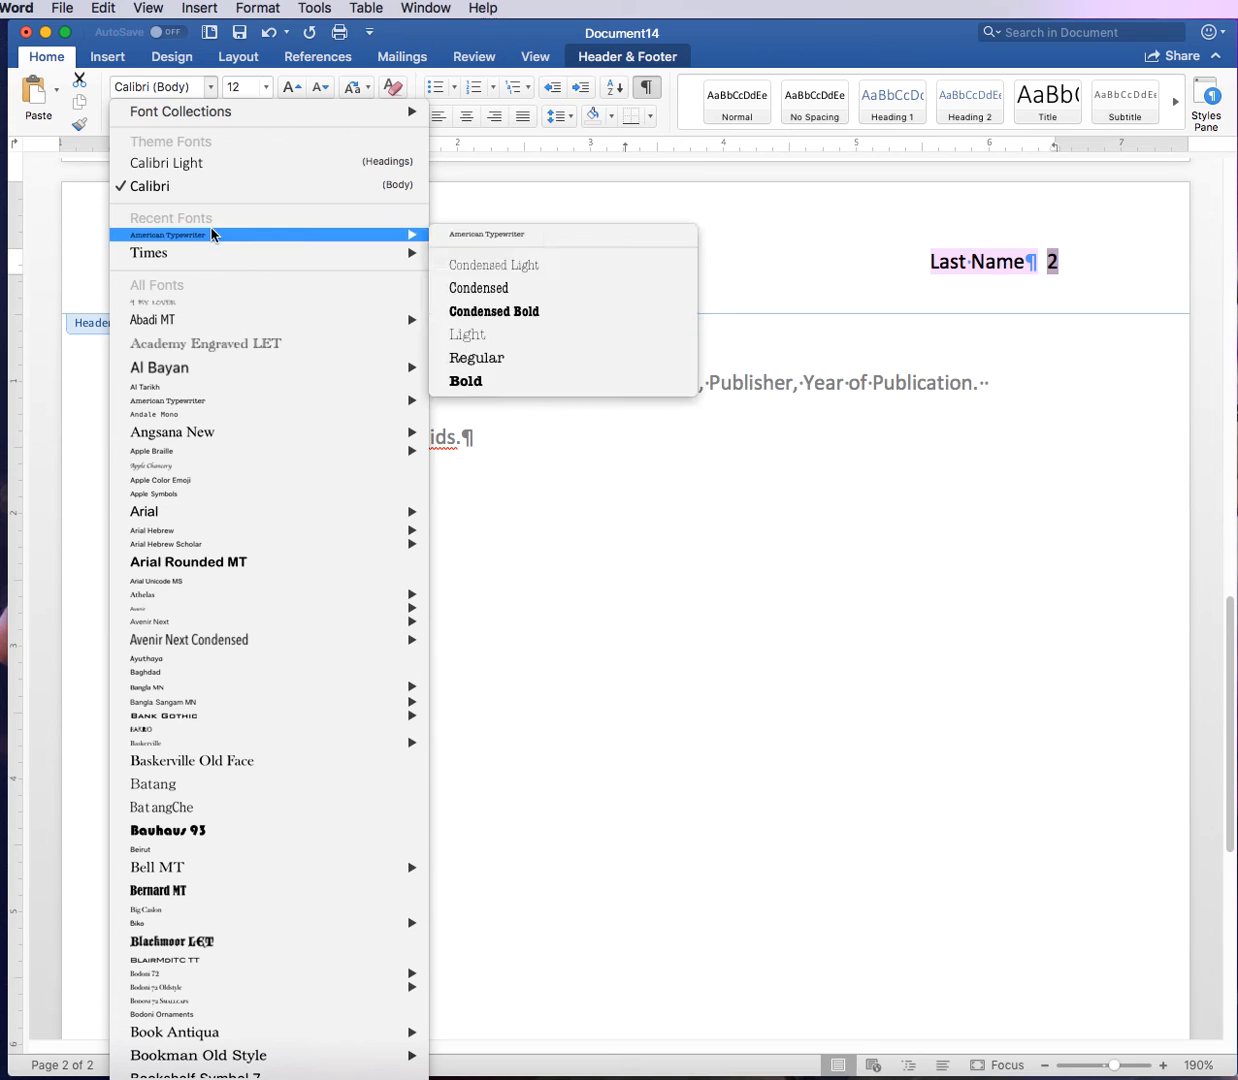
scroll(210, 237, down, 5)
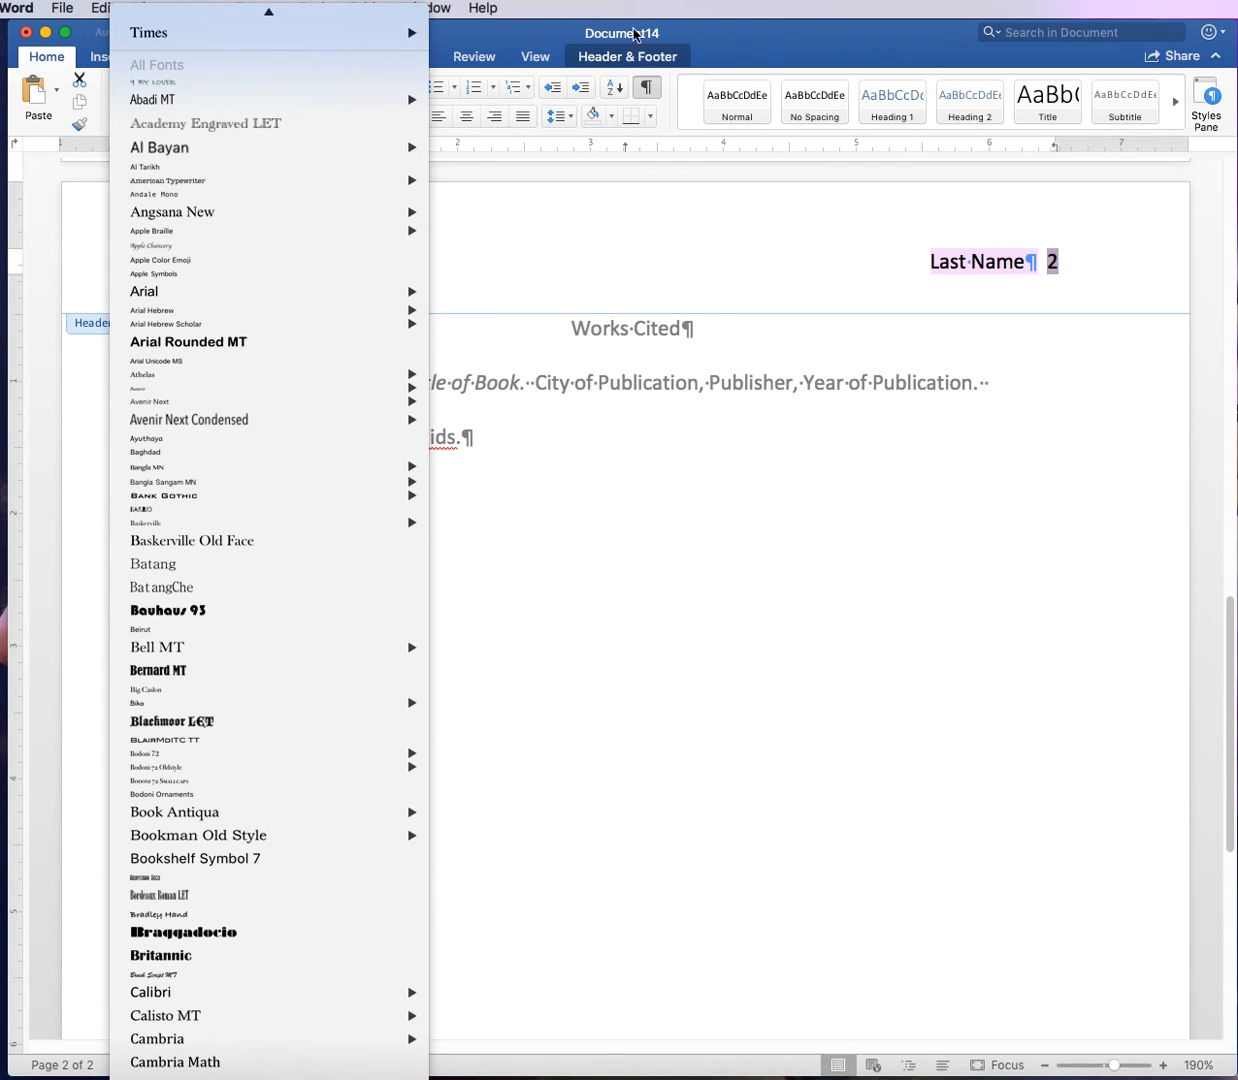
mouse_move(415, 36)
click(462, 34)
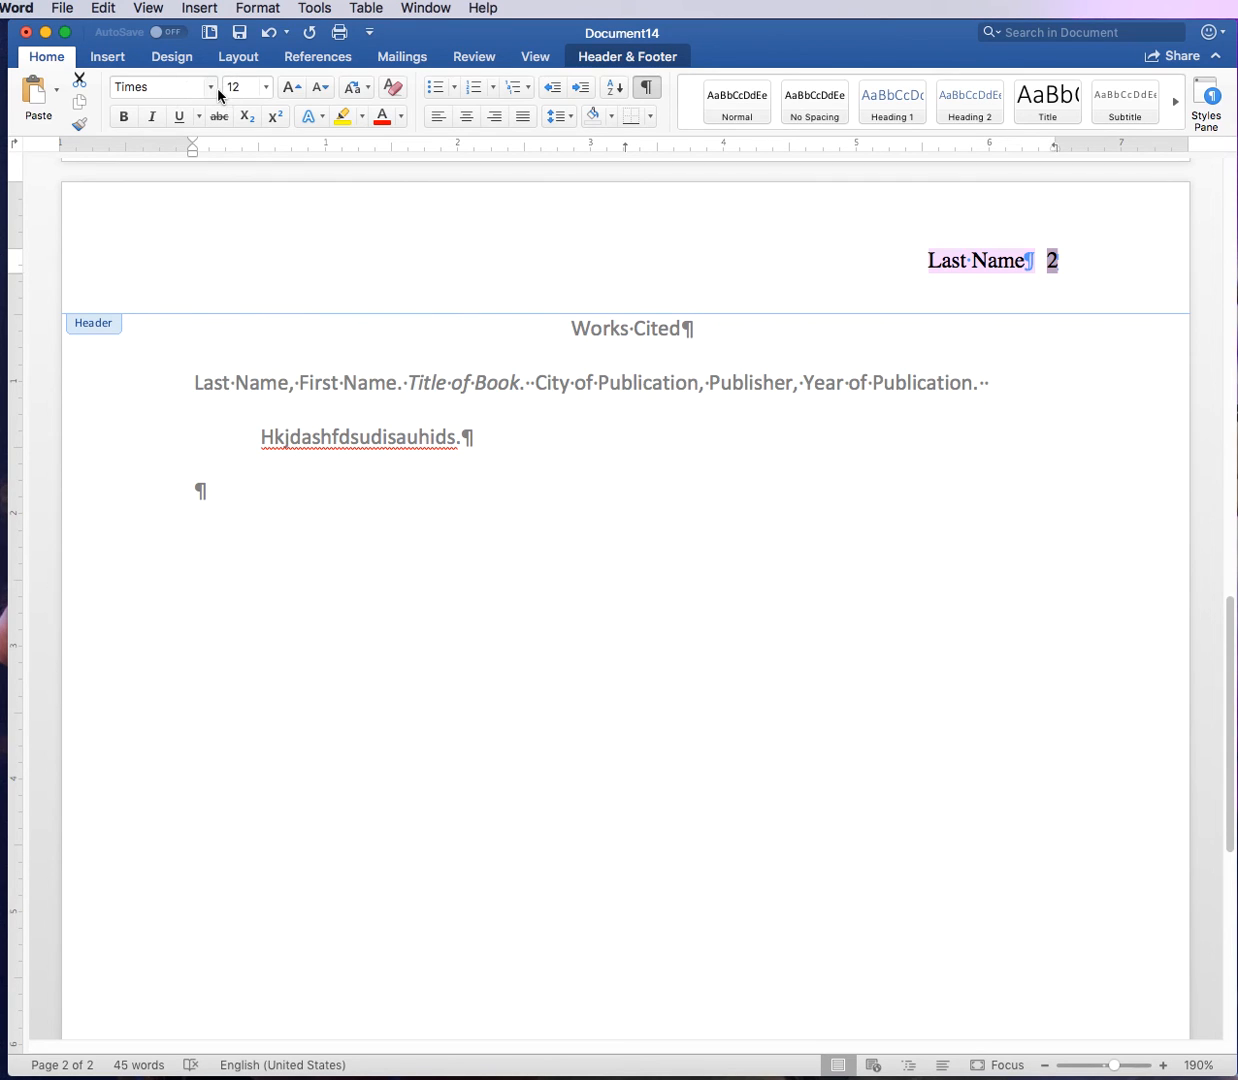
click(876, 293)
double_click(705, 385)
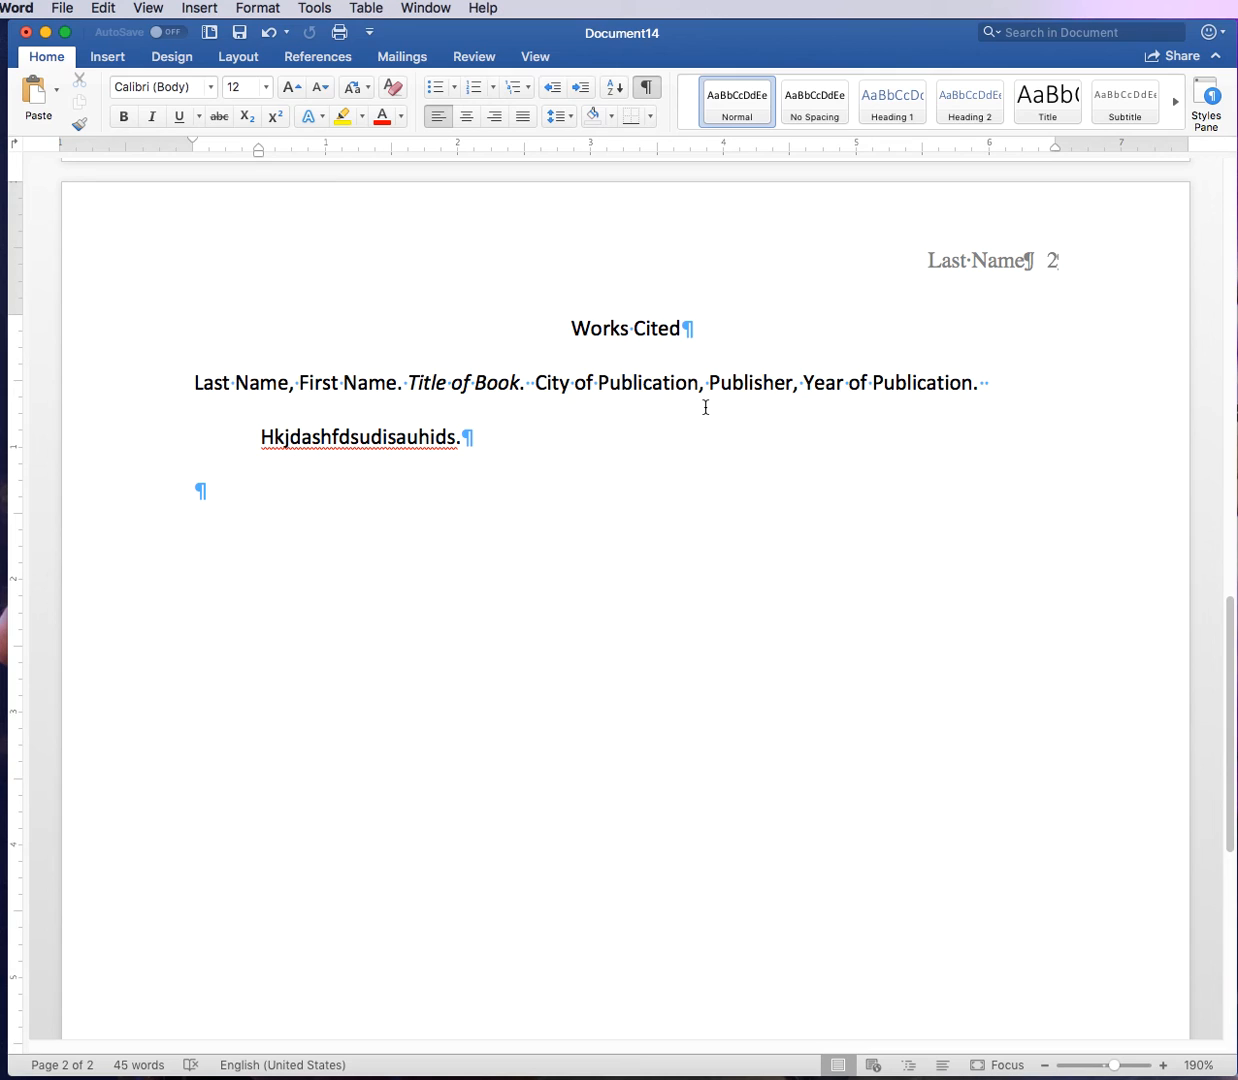
Step: Change the font of the entire document body to Times, including the heading, title and Works Cited page
key(super+a)
scroll(705, 407, up, 10)
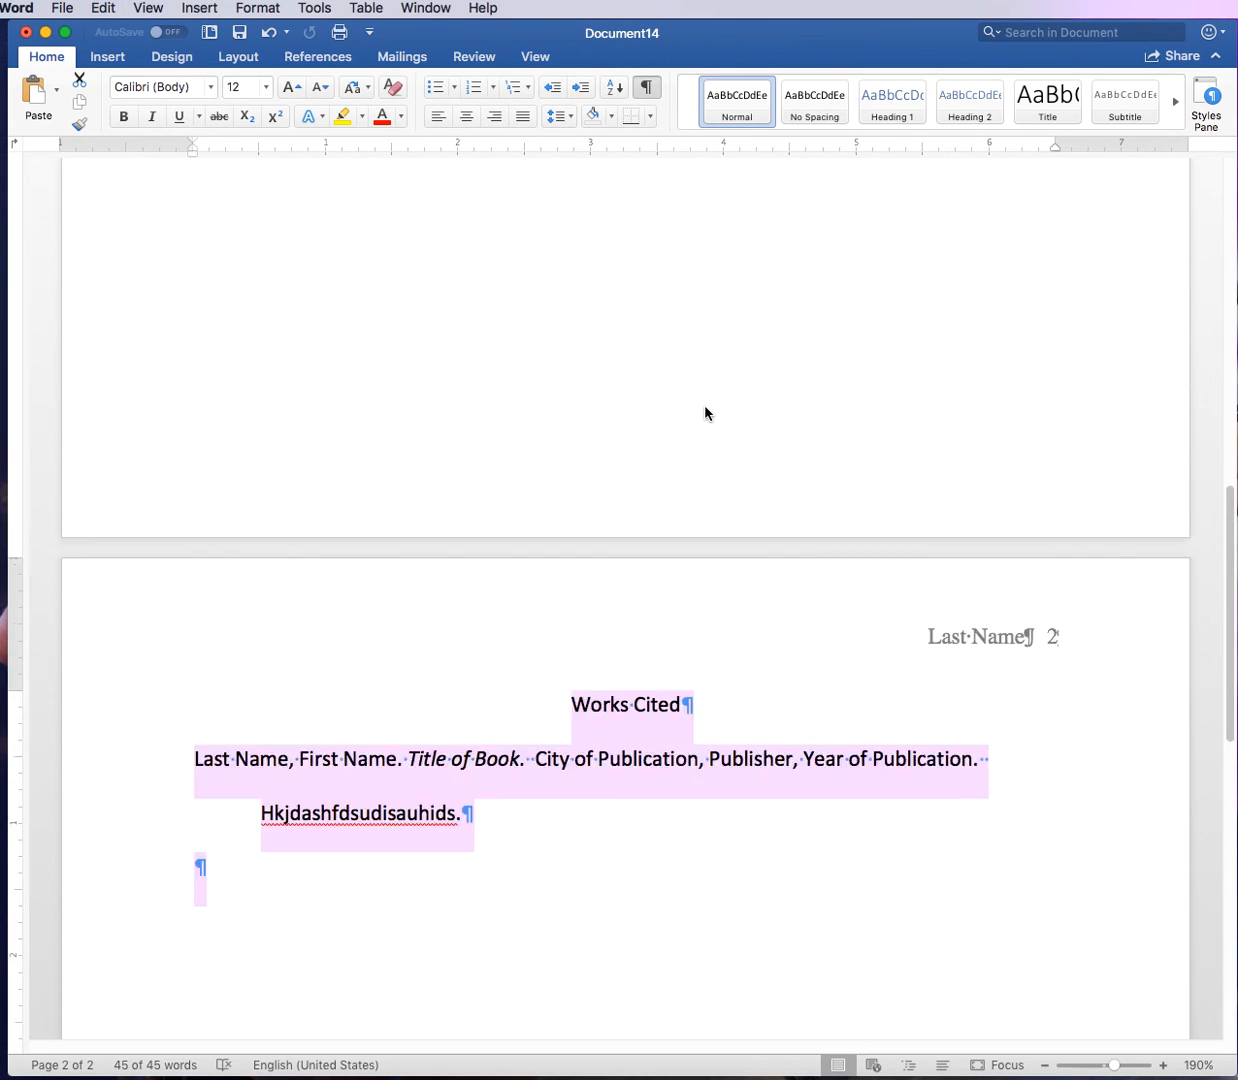
scroll(701, 405, up, 5)
scroll(686, 415, up, 3)
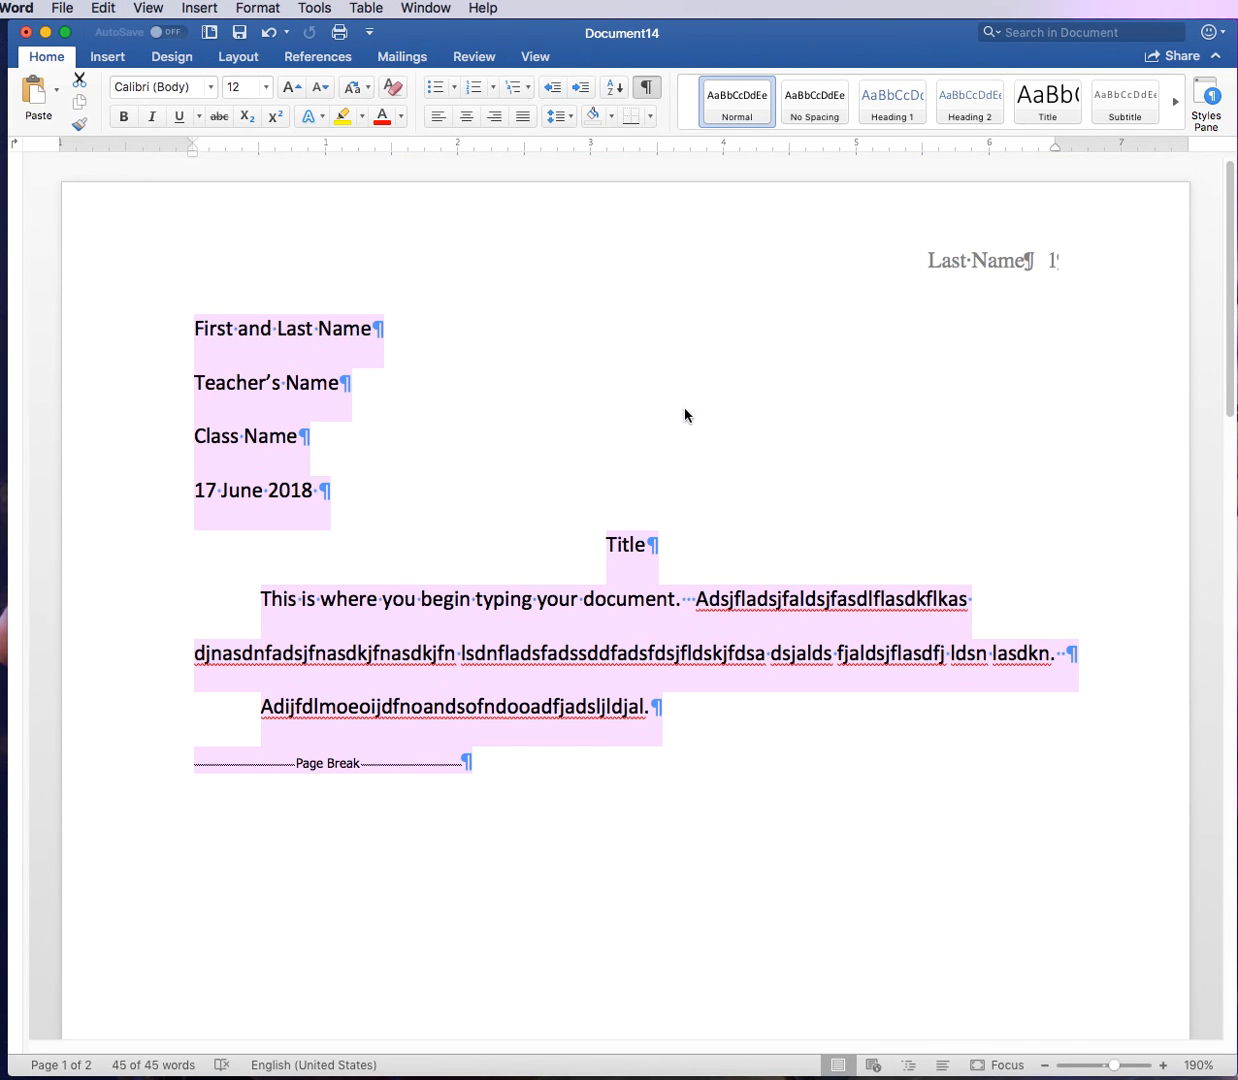
click(210, 88)
mouse_move(219, 240)
click(462, 240)
click(544, 449)
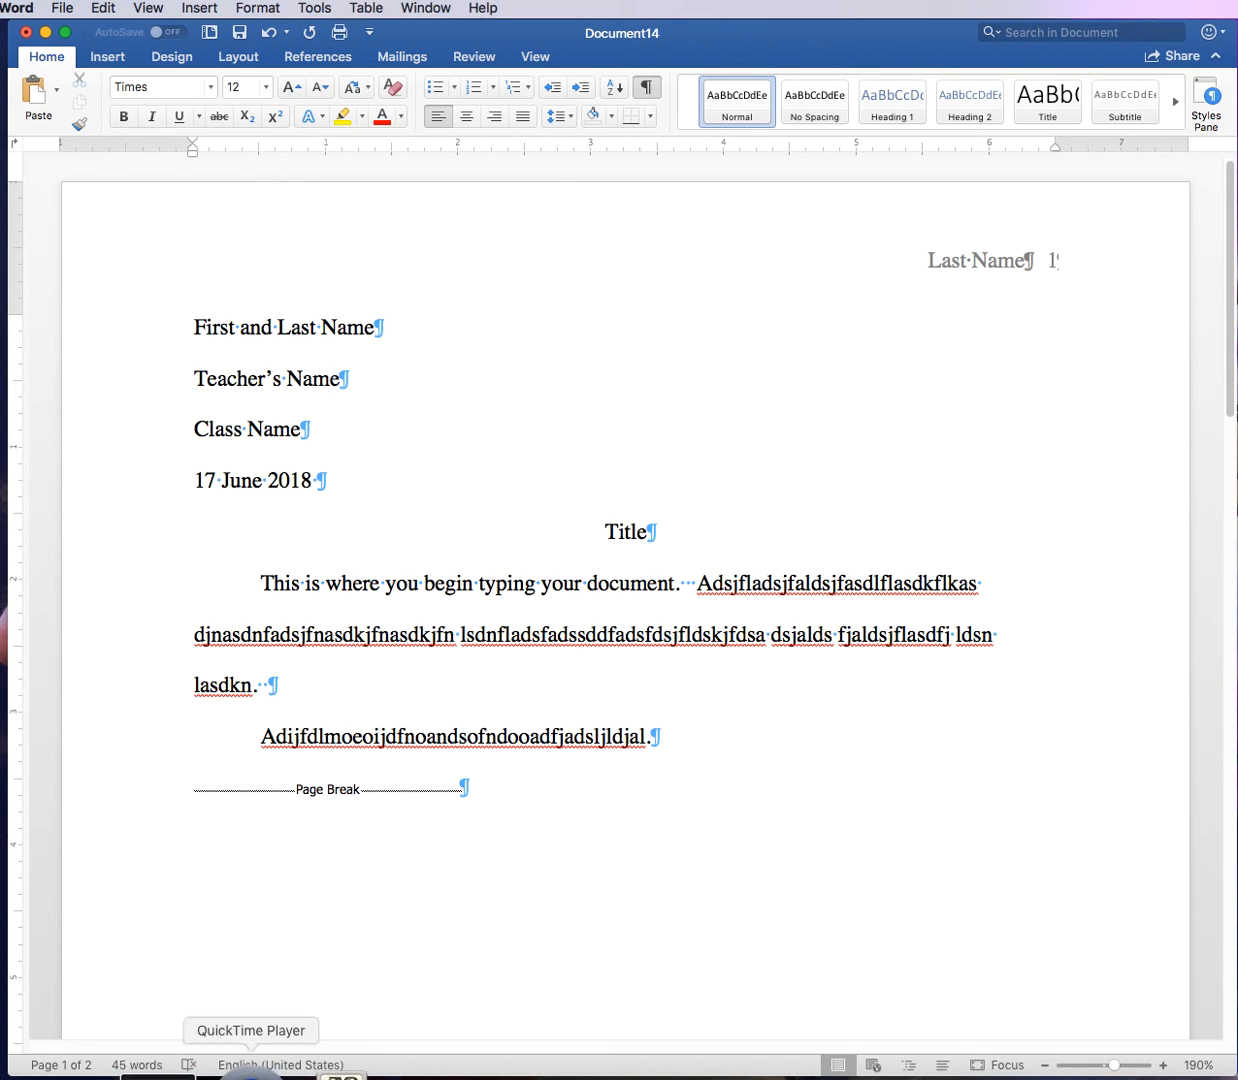
click(248, 1074)
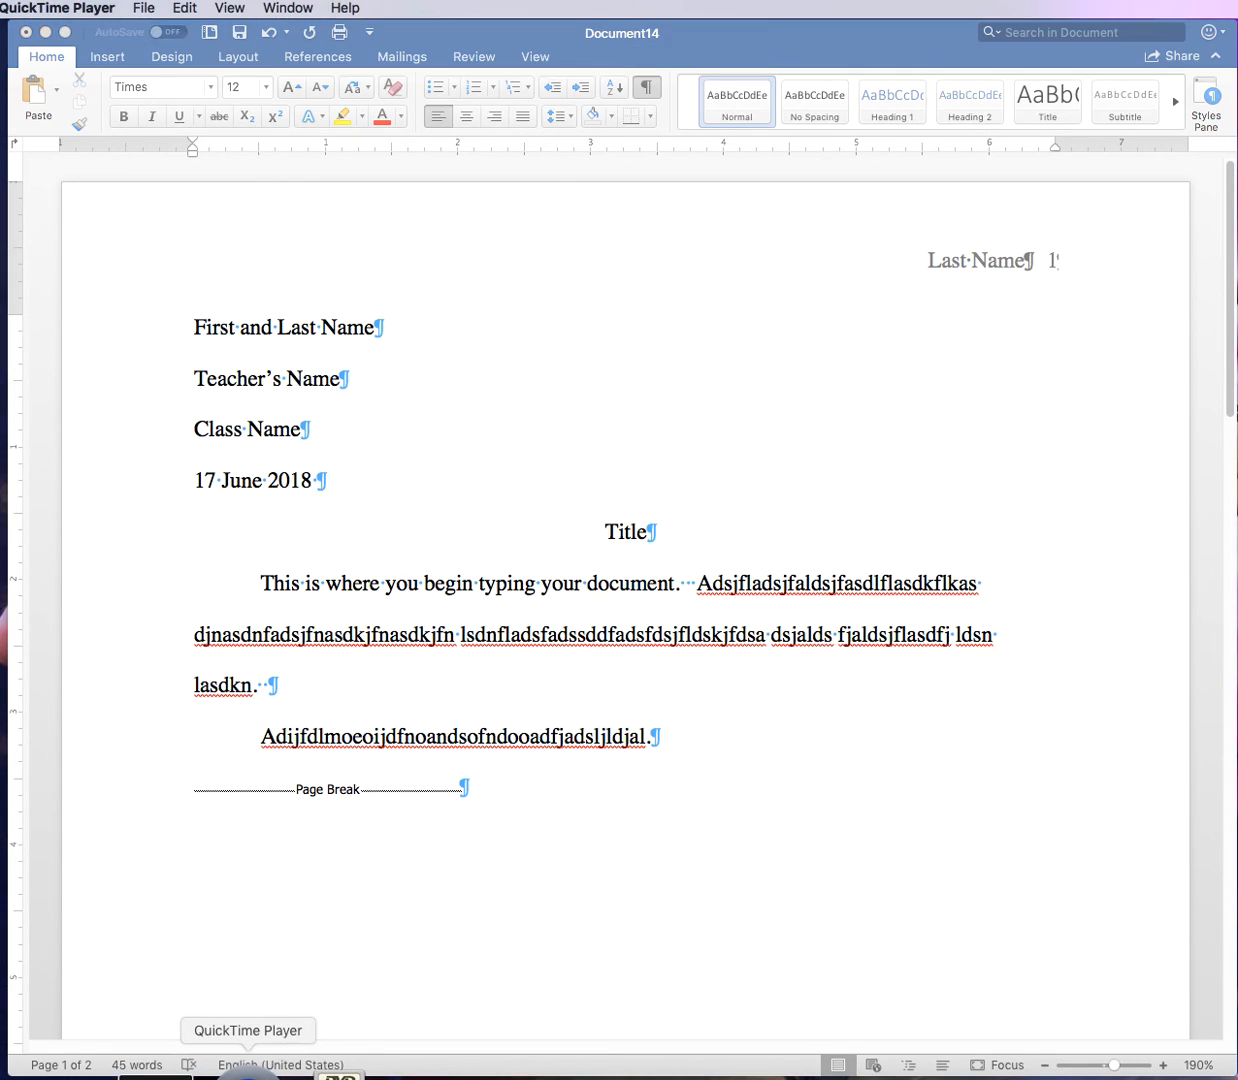
click(60, 8)
click(75, 157)
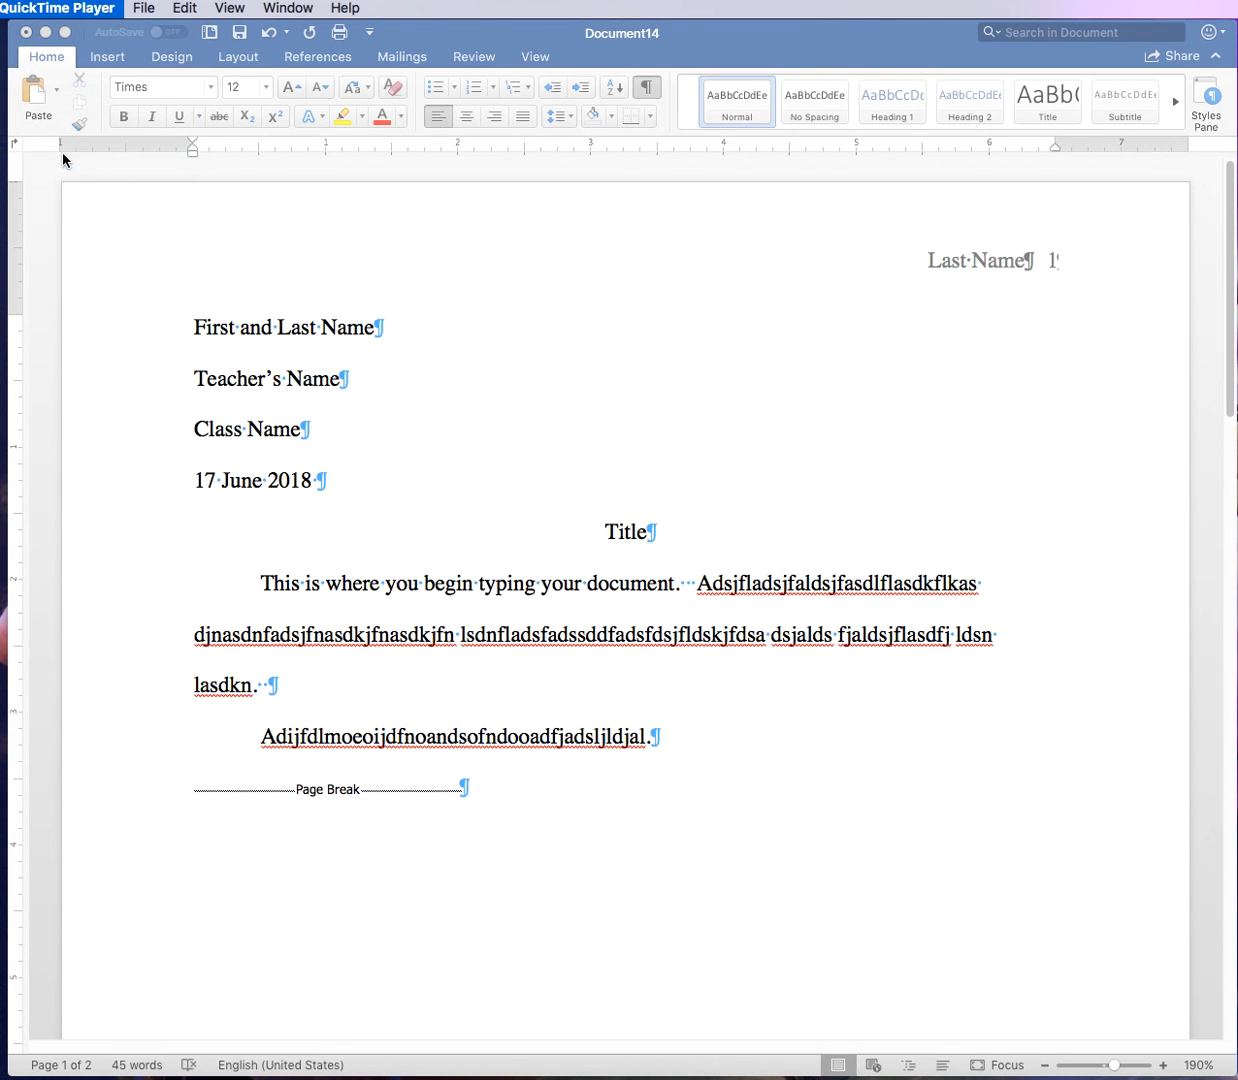